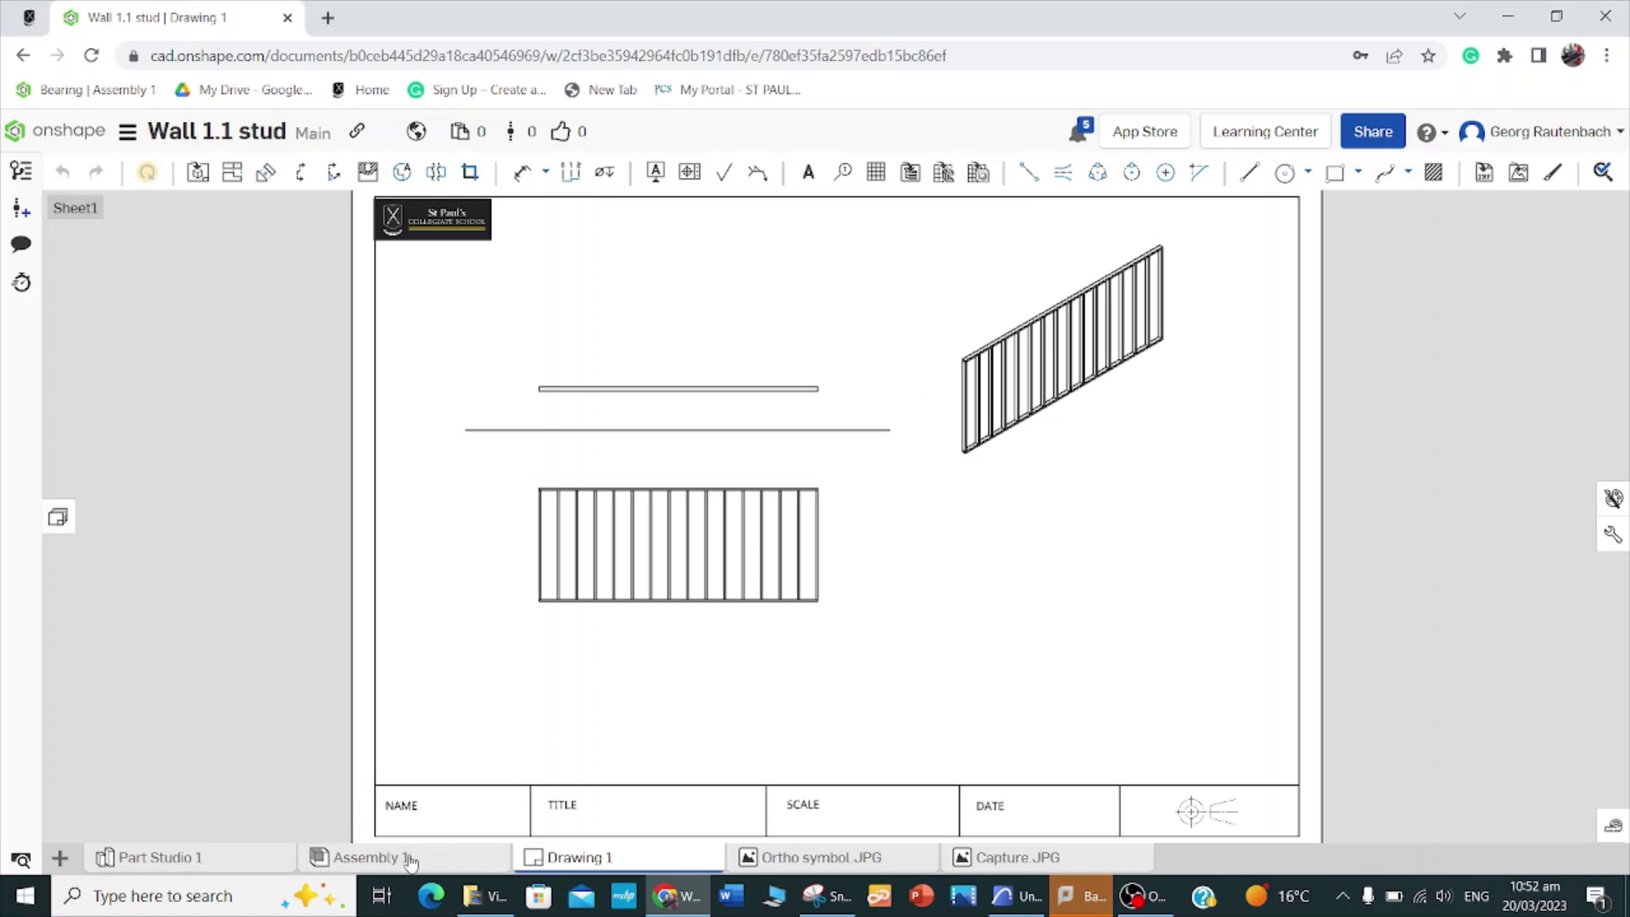
# Step: Switch from Drawing 1 to Part Studio 1 to show the single extruded stud
pyautogui.click(236, 859)
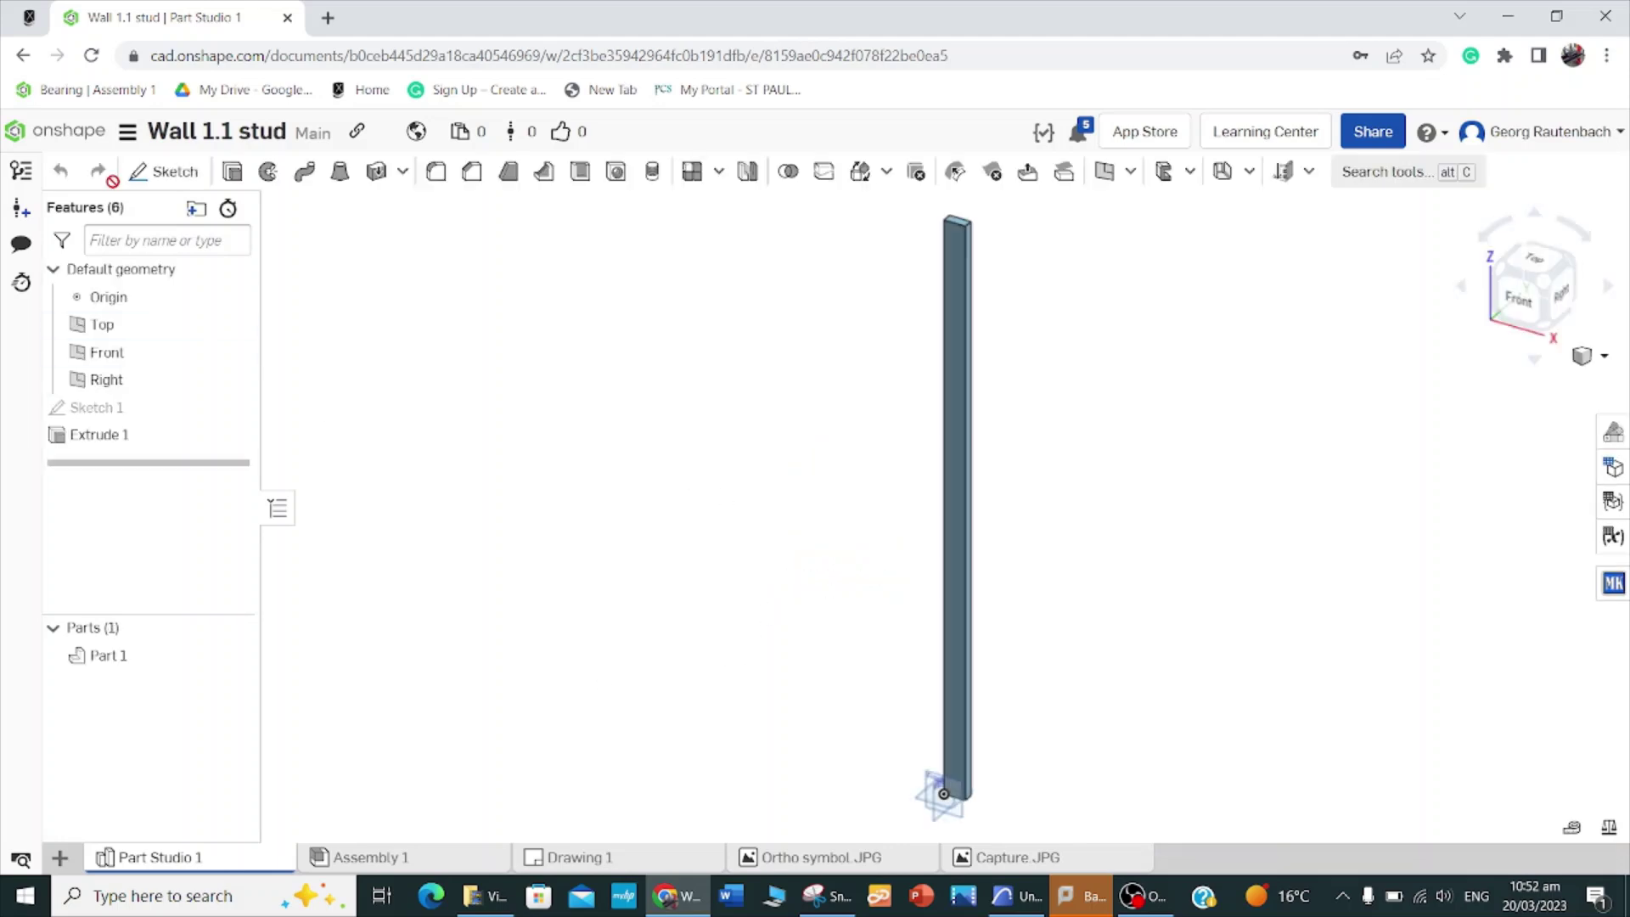
# Step: From the documents list, start a new document and name it 'Bottom plate 1.2'
pyautogui.click(54, 140)
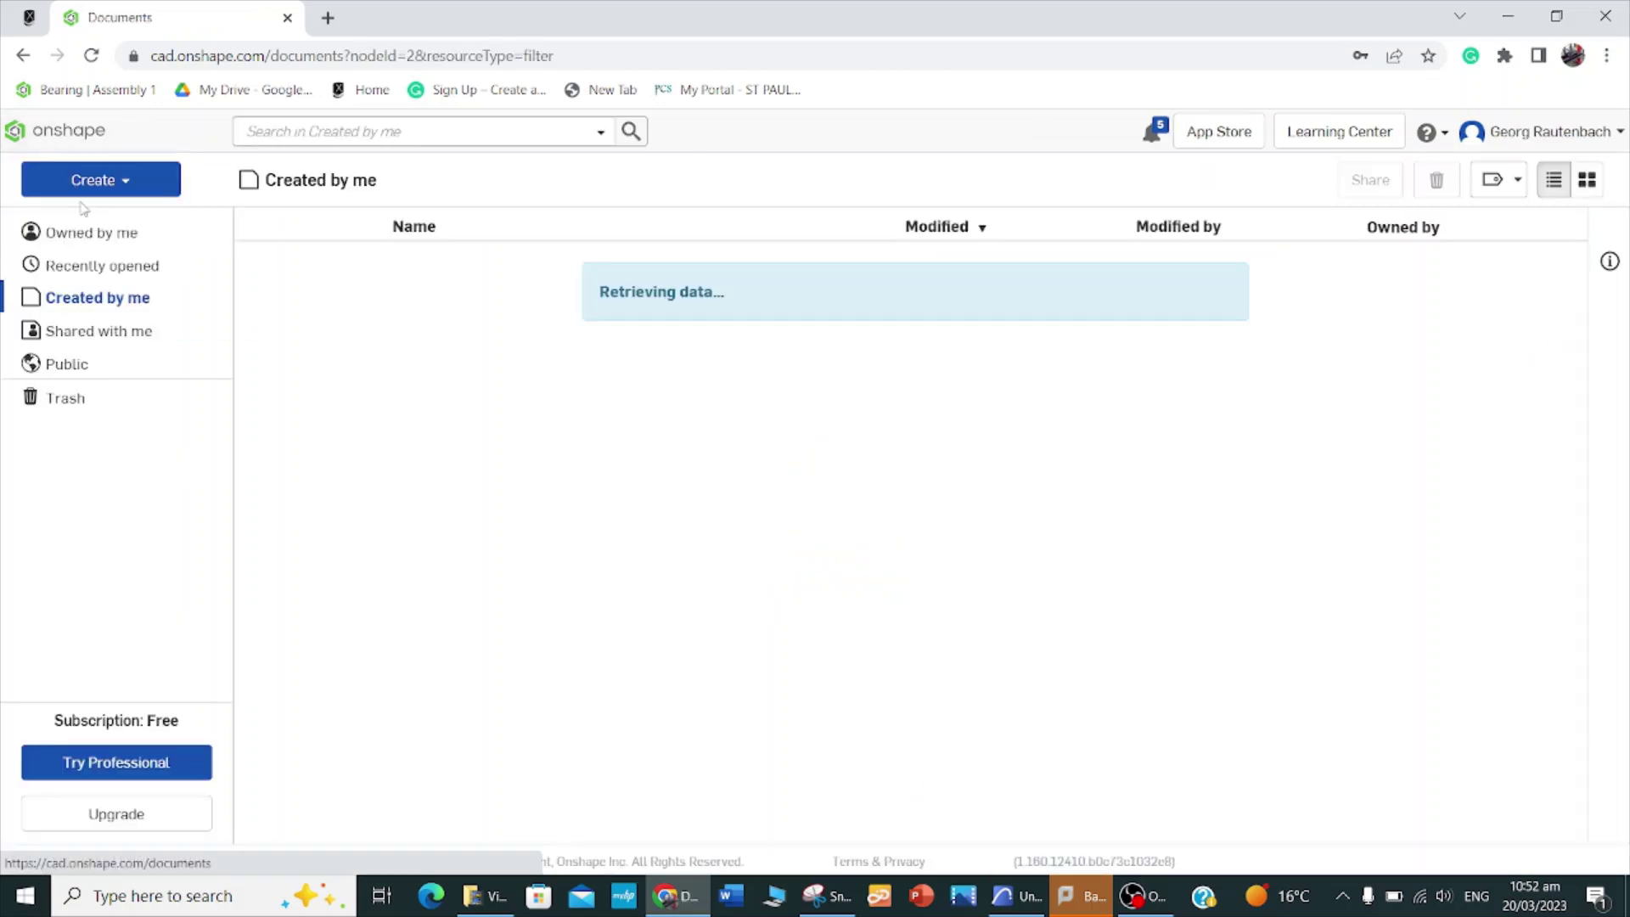
pyautogui.click(101, 185)
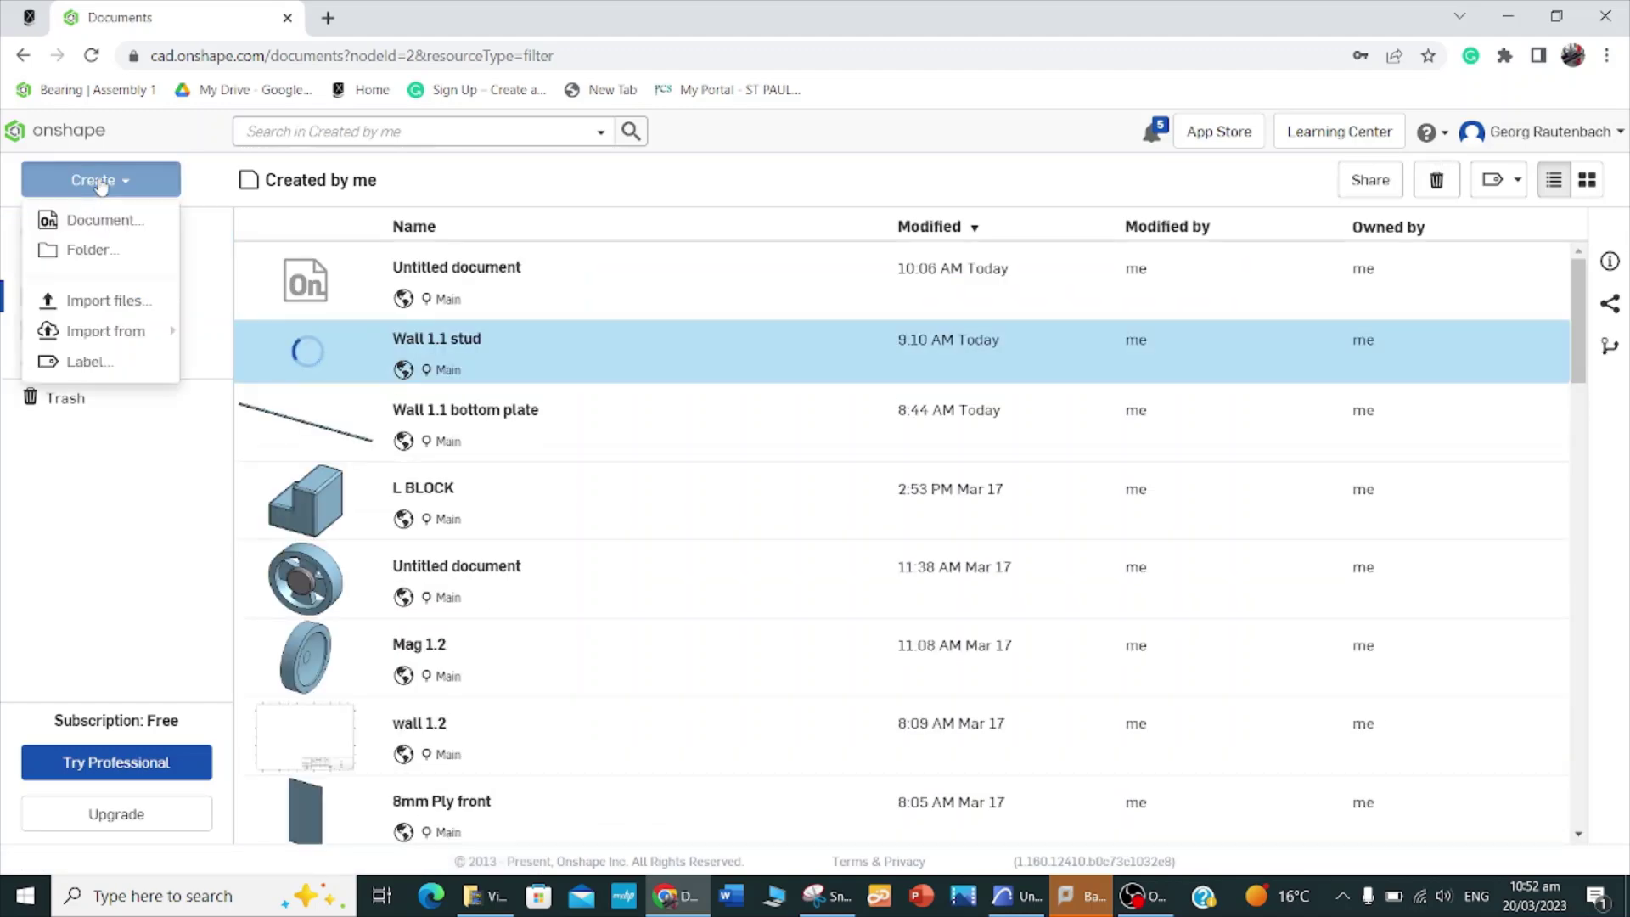
pyautogui.click(134, 220)
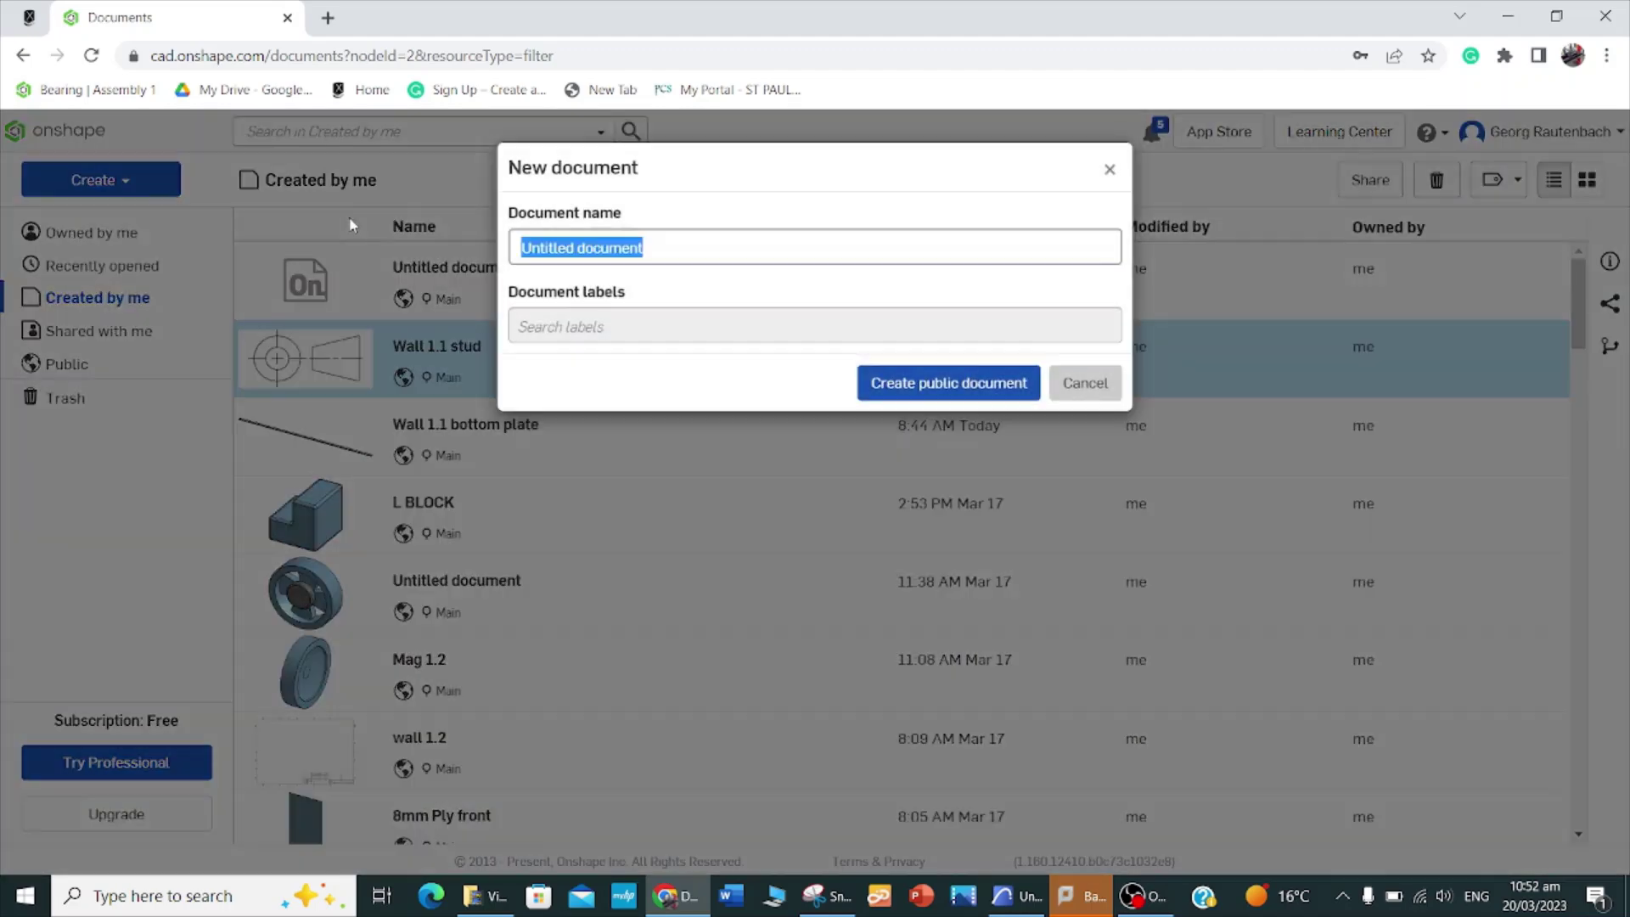
pyautogui.click(681, 256)
pyautogui.press('BackSpace')
pyautogui.press('BackSpace')
pyautogui.press('BackSpace')
pyautogui.press('BackSpace')
pyautogui.press('BackSpace')
pyautogui.press('BackSpace')
pyautogui.press('BackSpace')
pyautogui.press('BackSpace')
pyautogui.press('BackSpace')
pyautogui.press('BackSpace')
pyautogui.press('BackSpace')
pyautogui.press('BackSpace')
pyautogui.press('BackSpace')
pyautogui.press('BackSpace')
pyautogui.press('BackSpace')
pyautogui.press('BackSpace')
pyautogui.press('BackSpace')
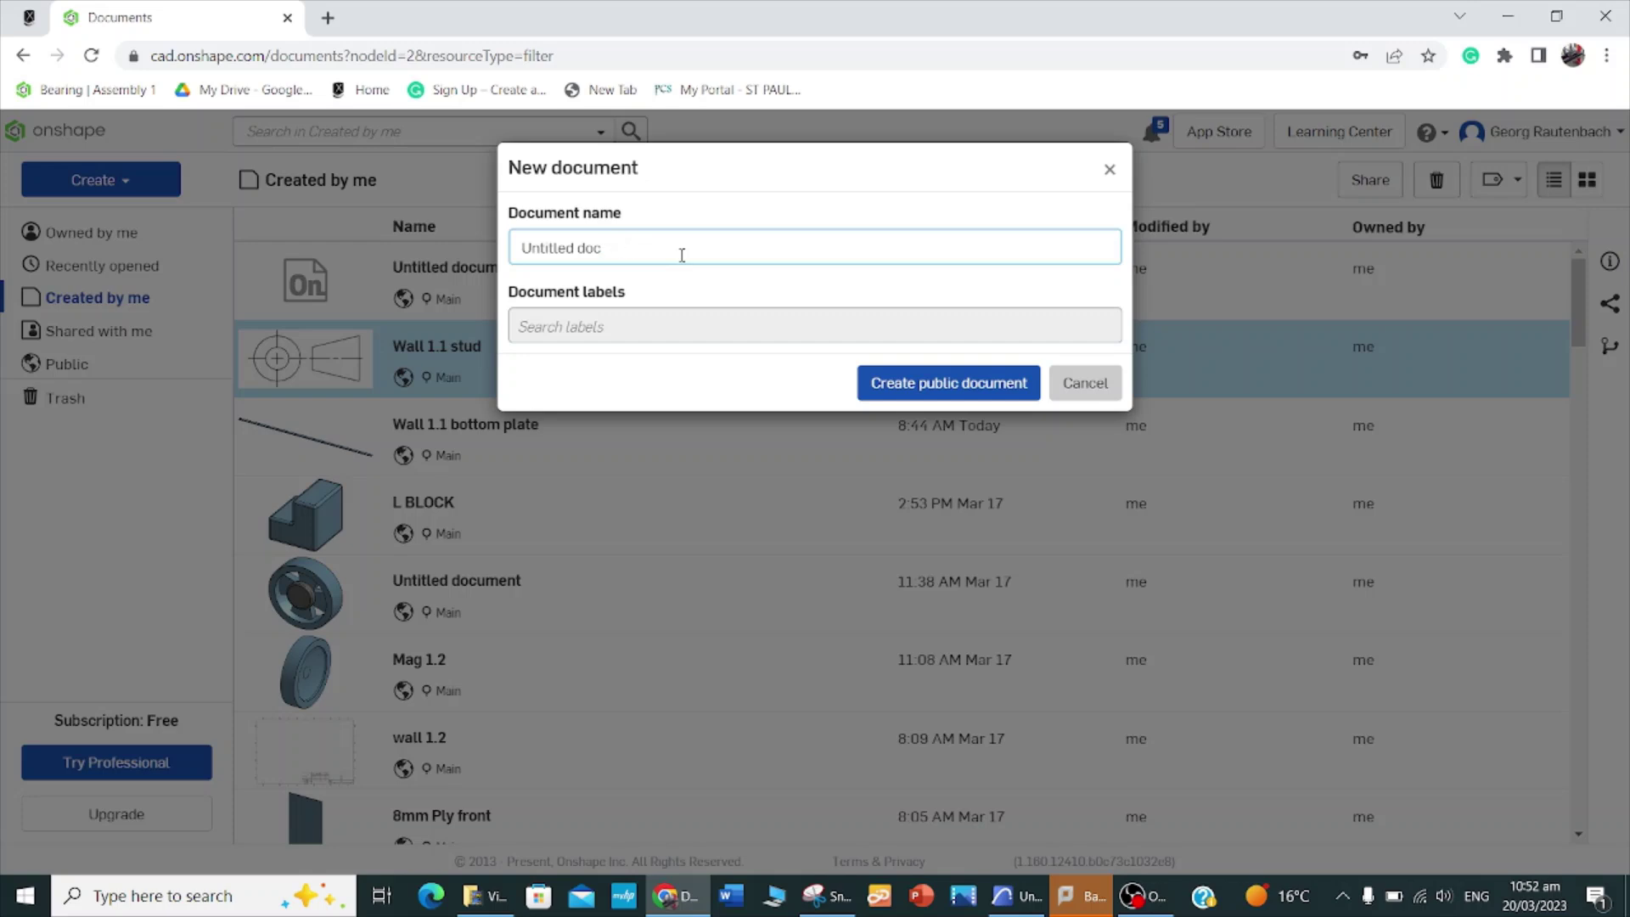
pyautogui.write('Bottom plate 1.2')
# Step: Create the public document and start a sketch on the Front plane, viewed face-on
pyautogui.click(983, 384)
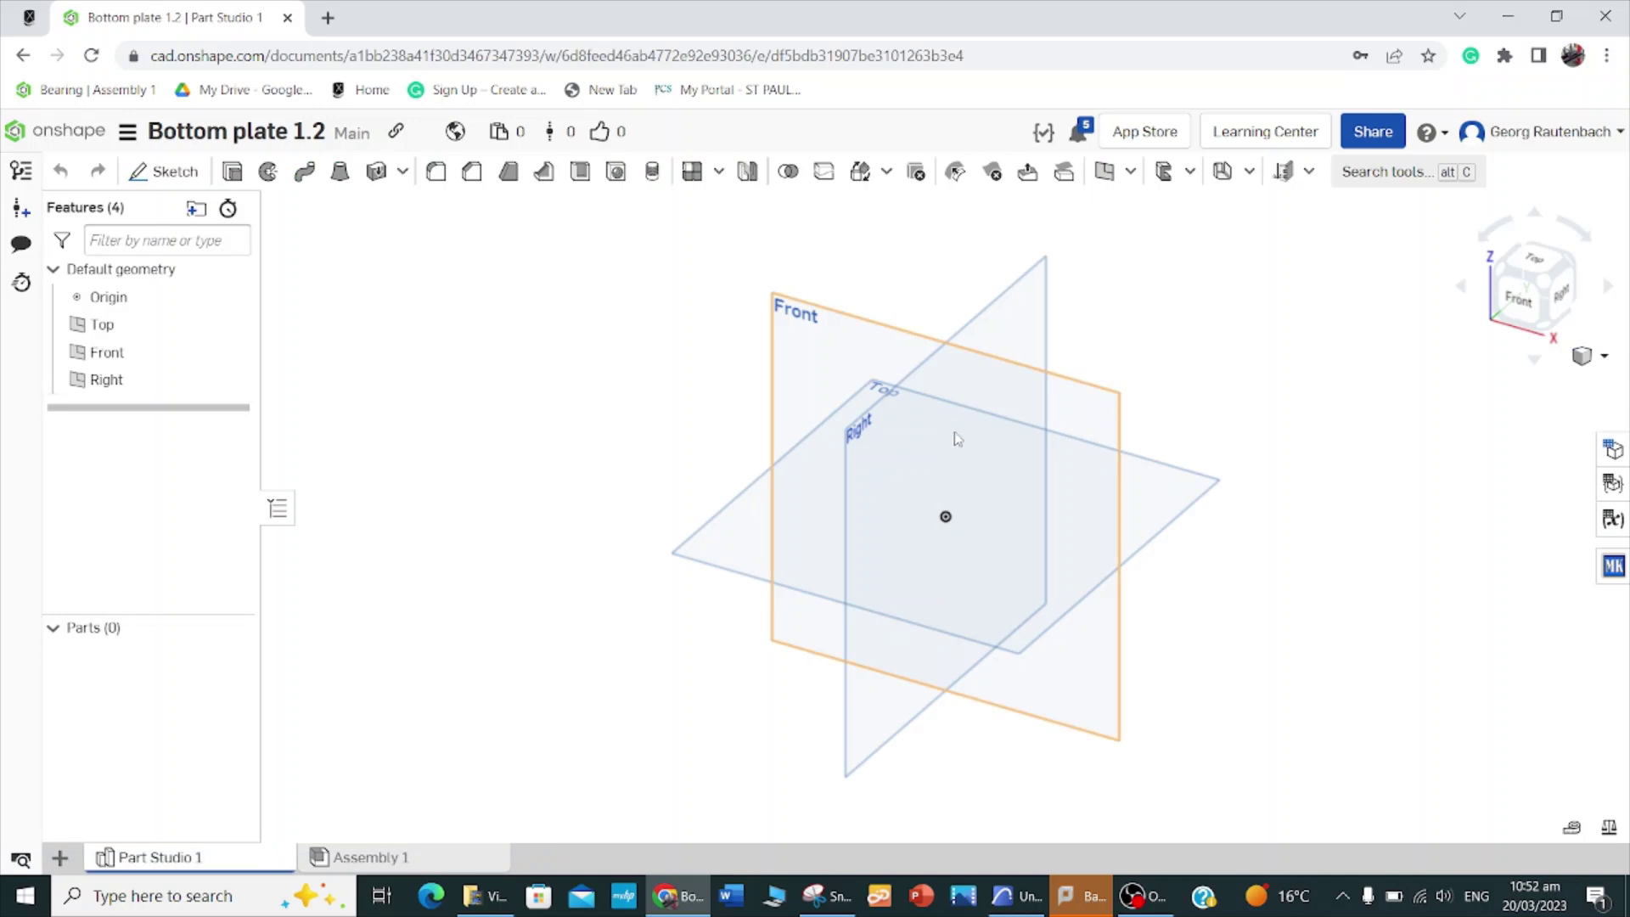
pyautogui.click(1023, 410)
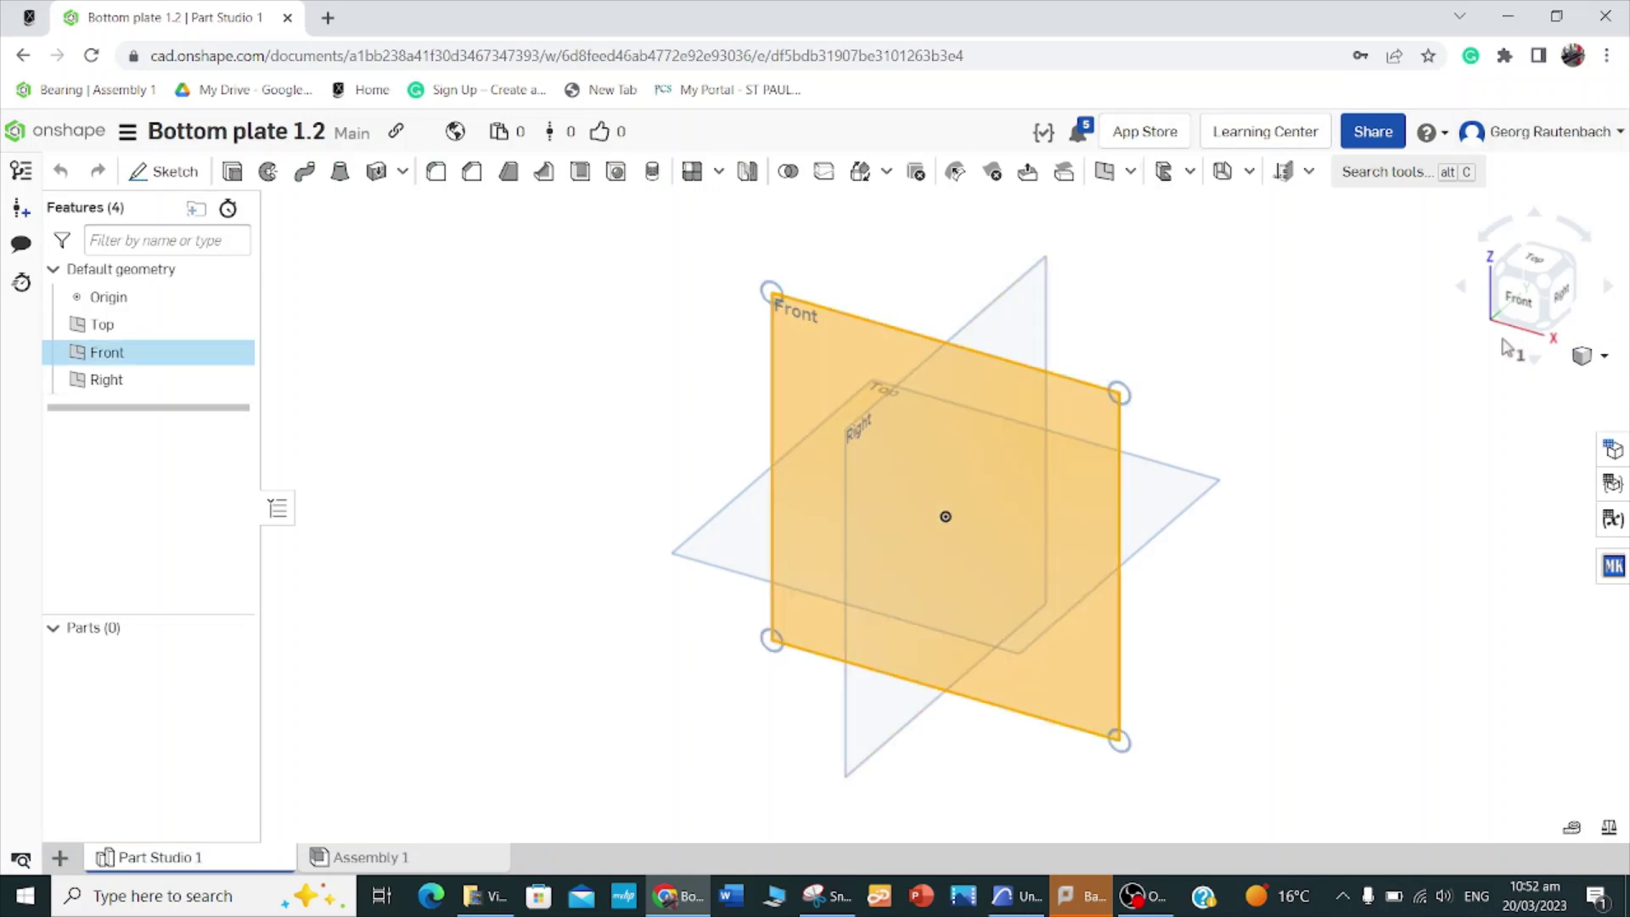
pyautogui.click(1528, 312)
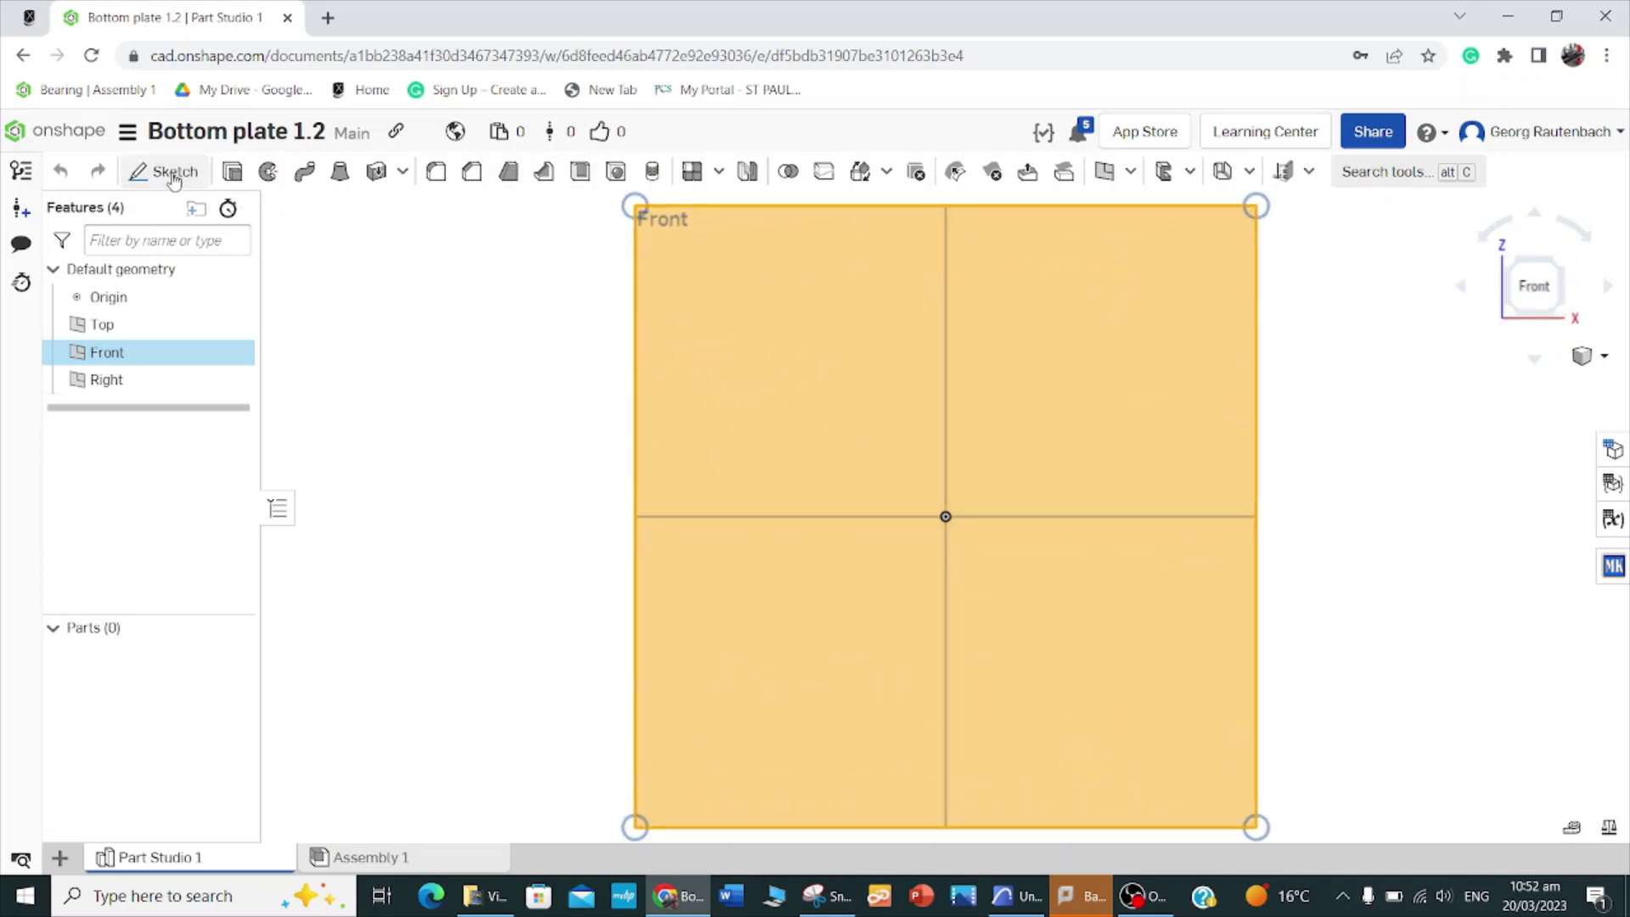
pyautogui.click(167, 170)
# Step: Draw an 89 × 39 corner rectangle from the origin, then orbit to view it
pyautogui.click(250, 171)
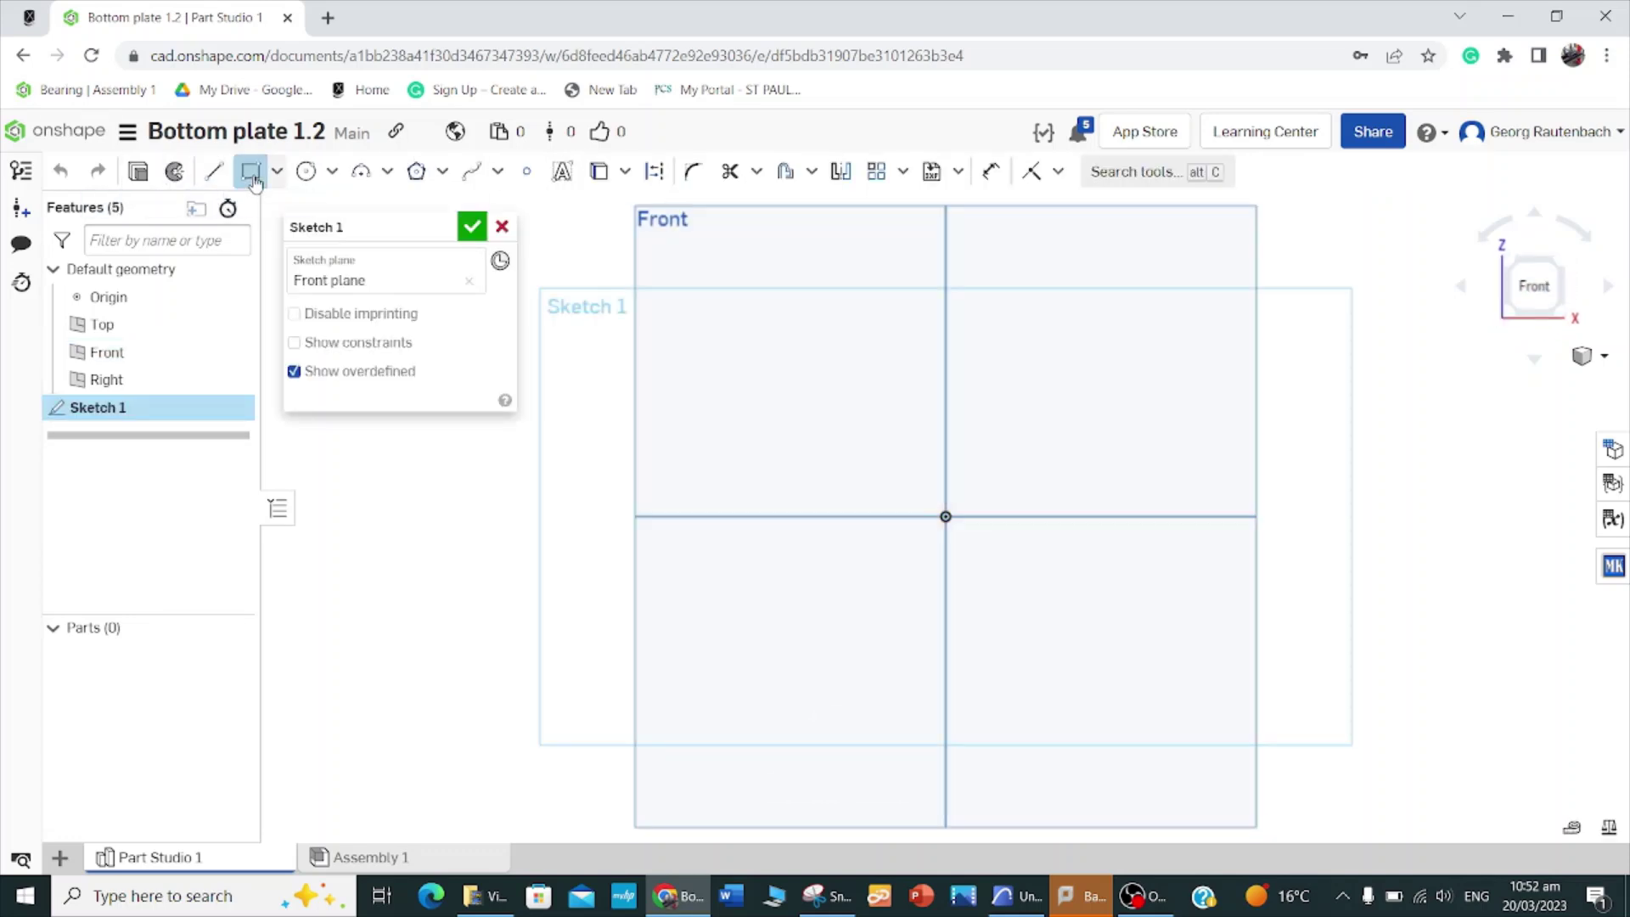
pyautogui.click(956, 510)
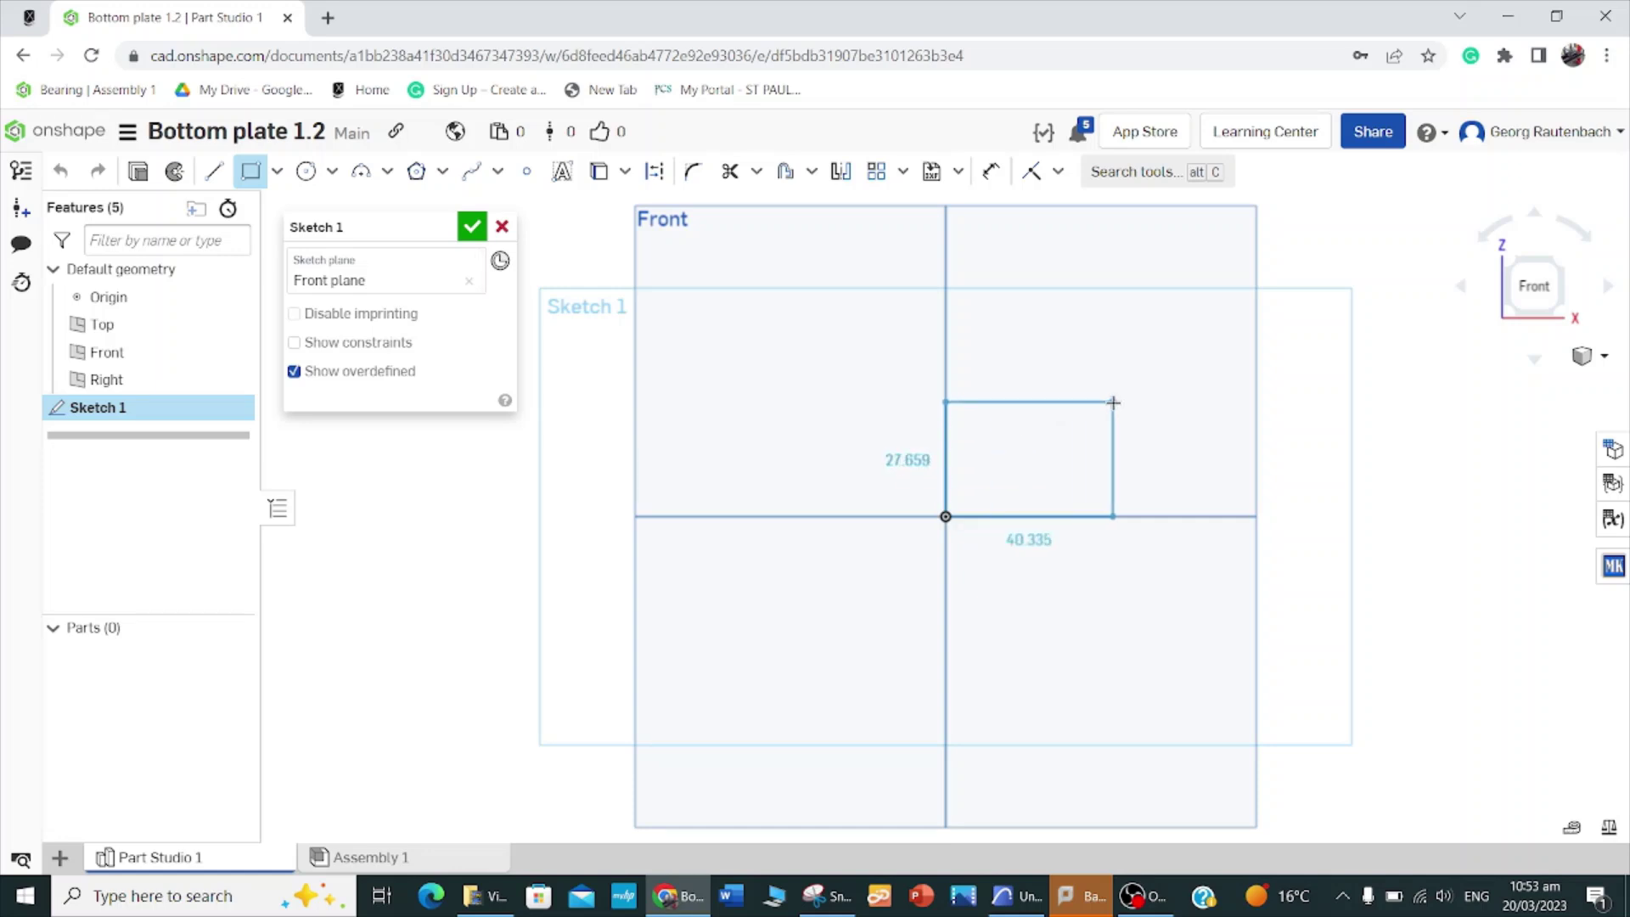
pyautogui.click(1132, 386)
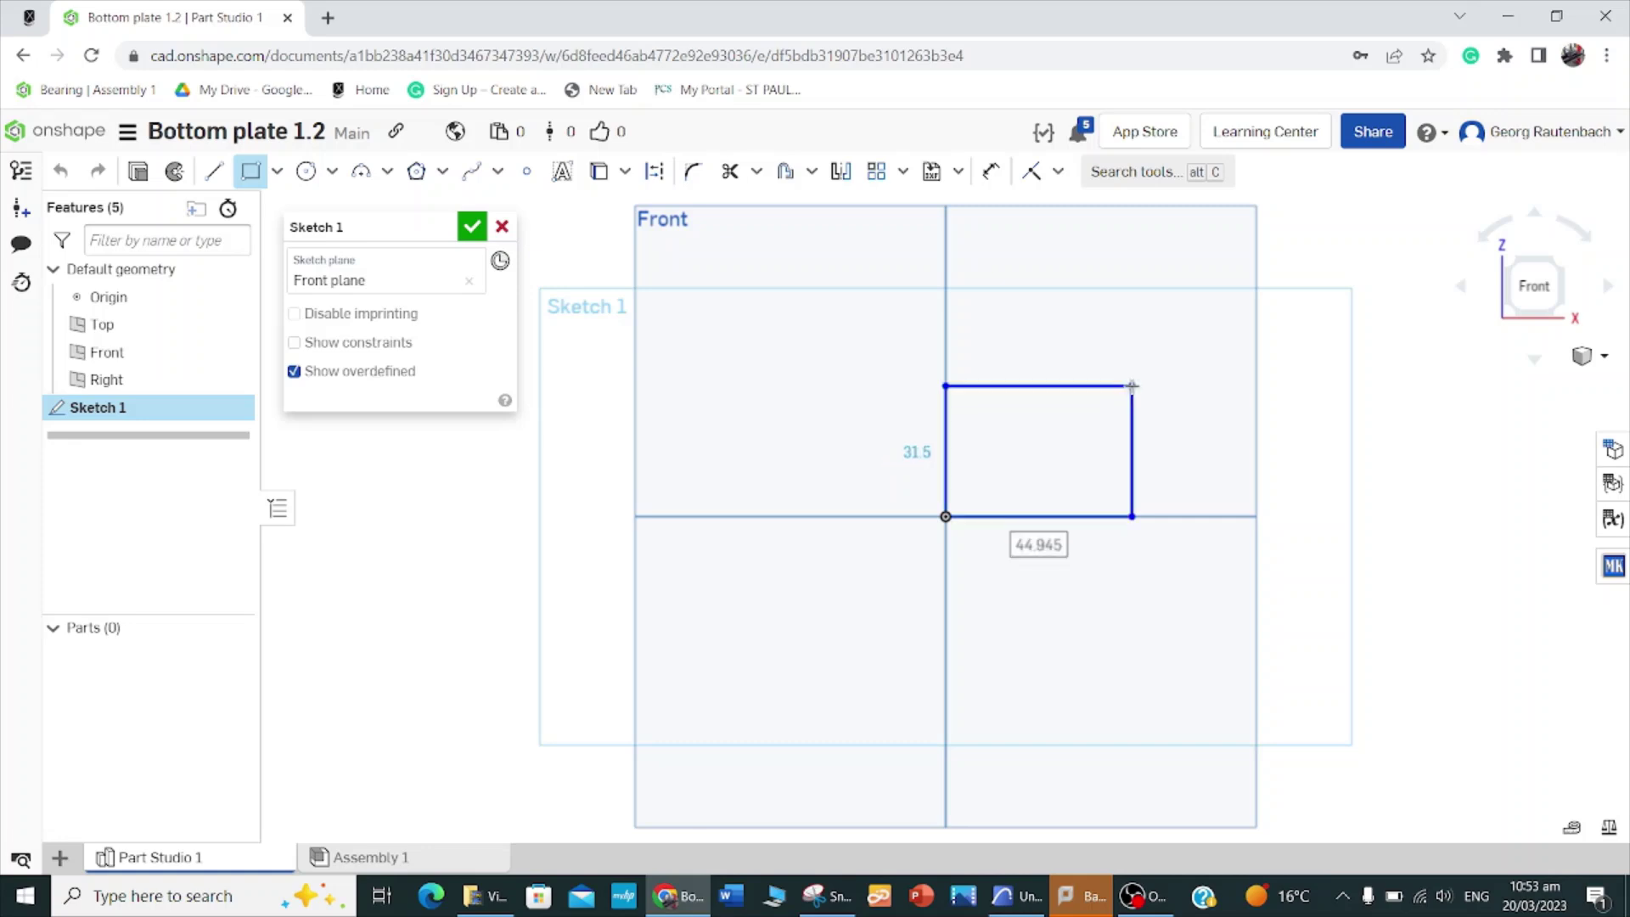
pyautogui.write('89')
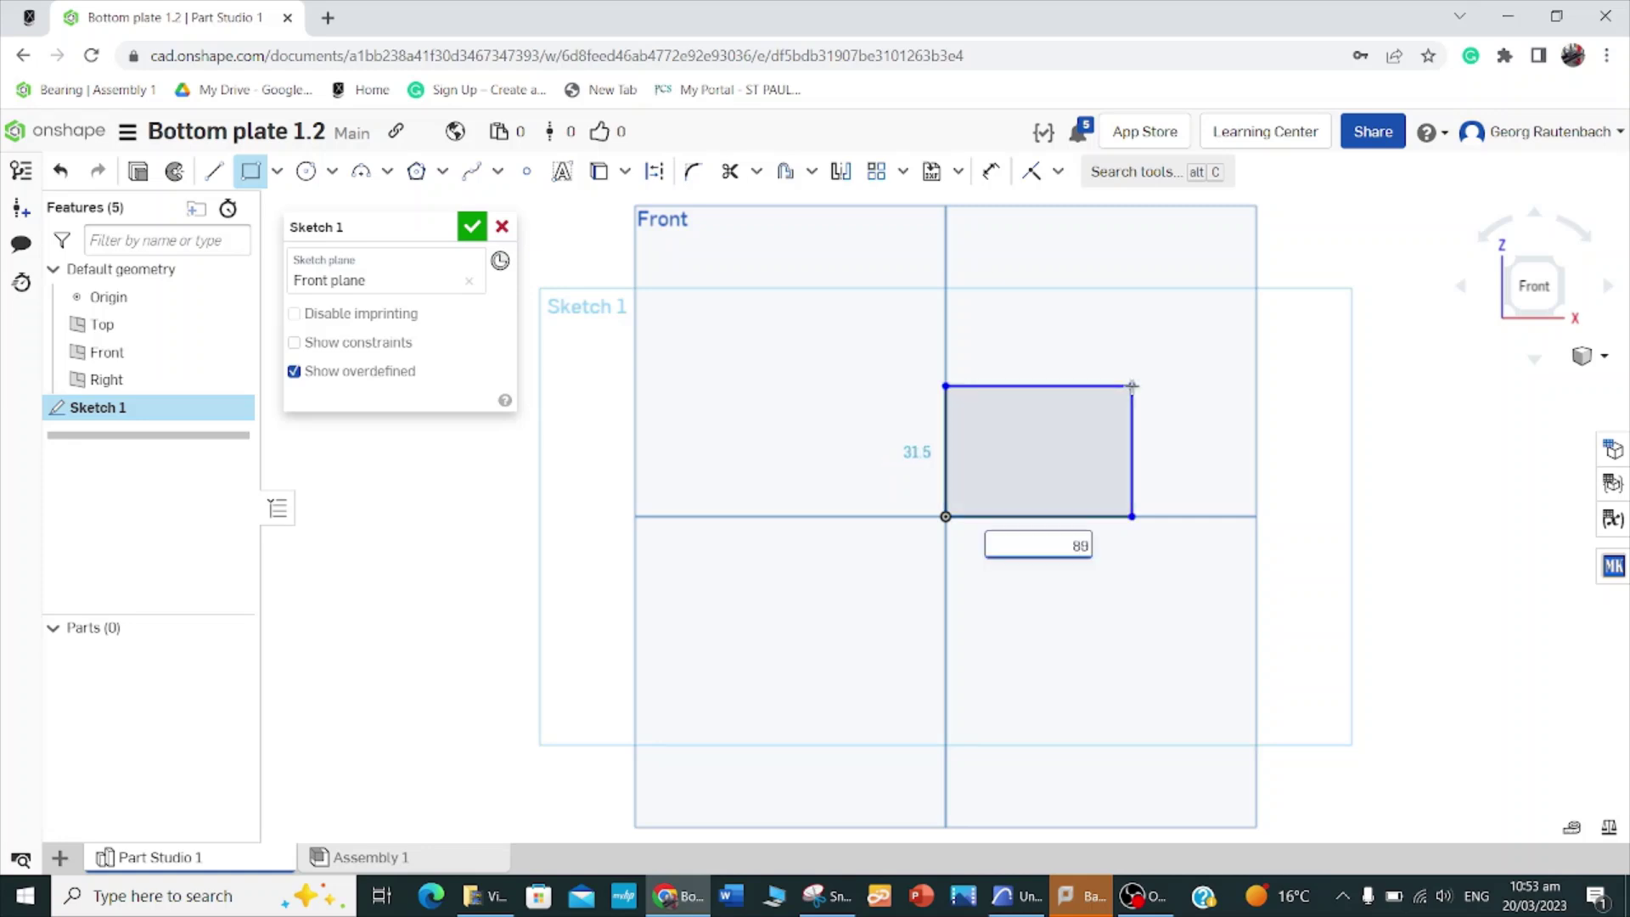
pyautogui.press('Tab')
pyautogui.write('3')
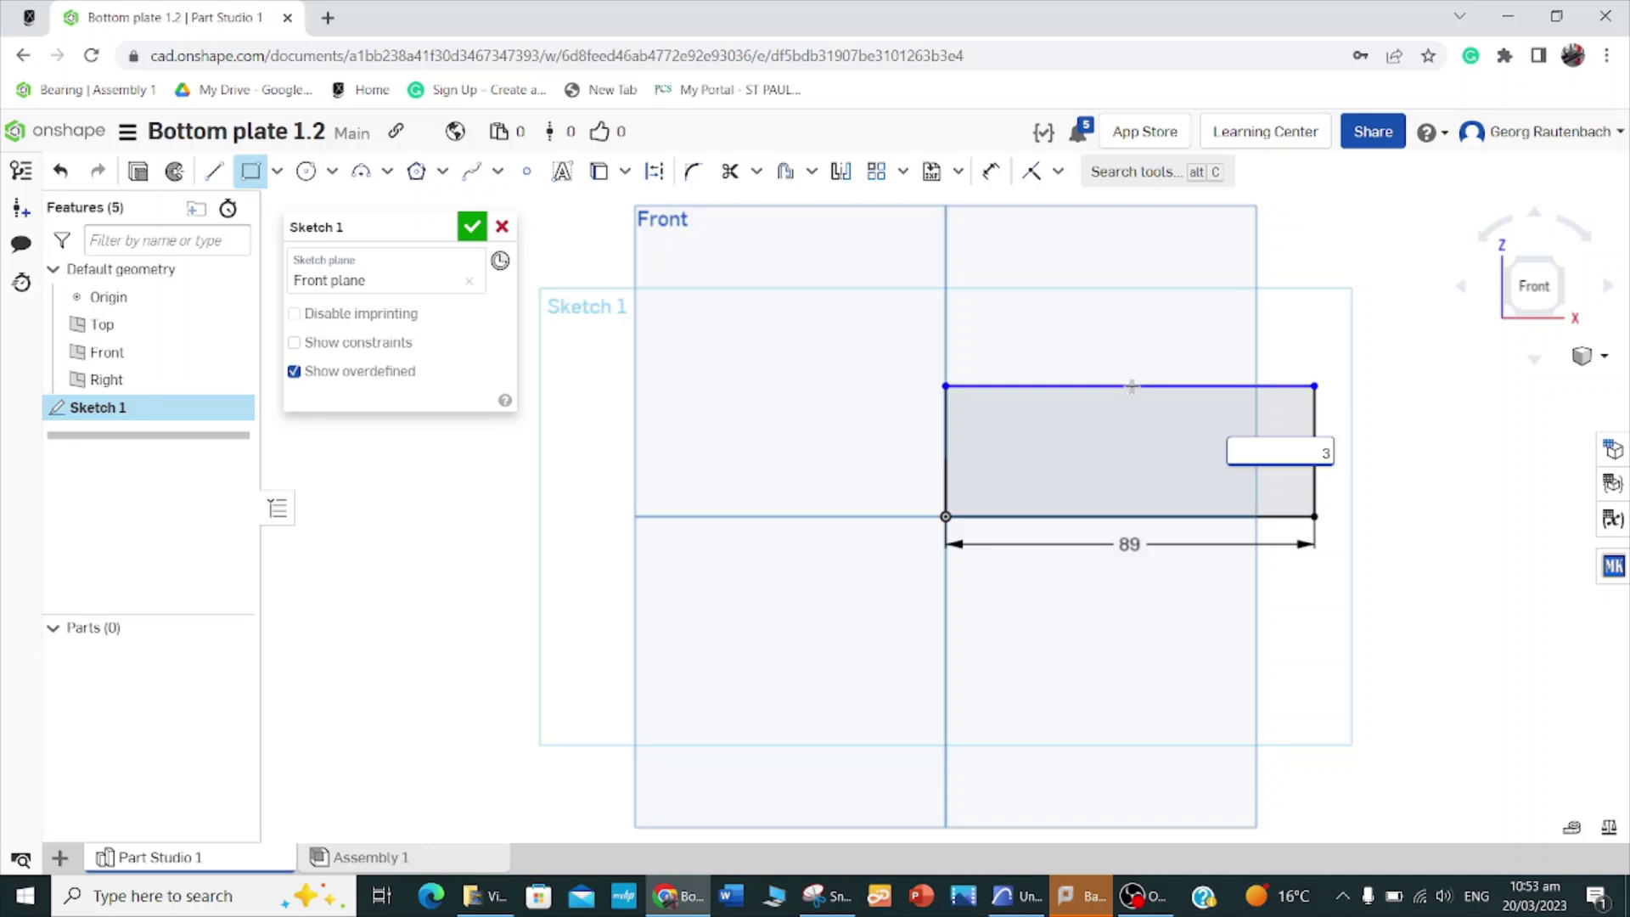
pyautogui.write('9')
pyautogui.press('Return')
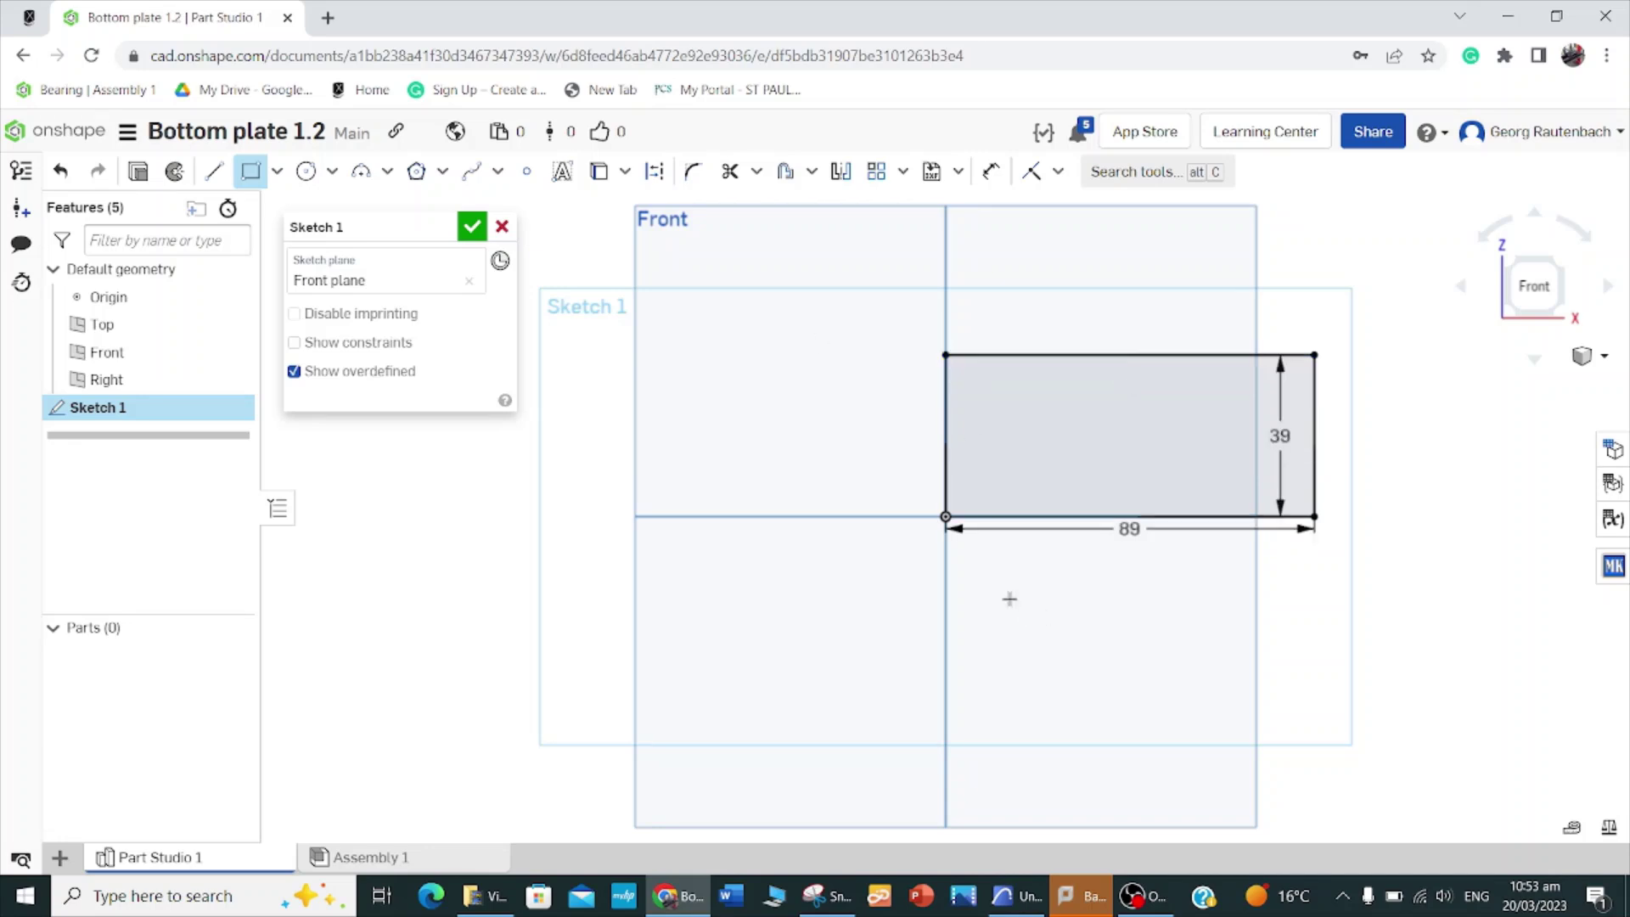
pyautogui.moveTo(1037, 563); pyautogui.dragTo(1019, 624, button='right')
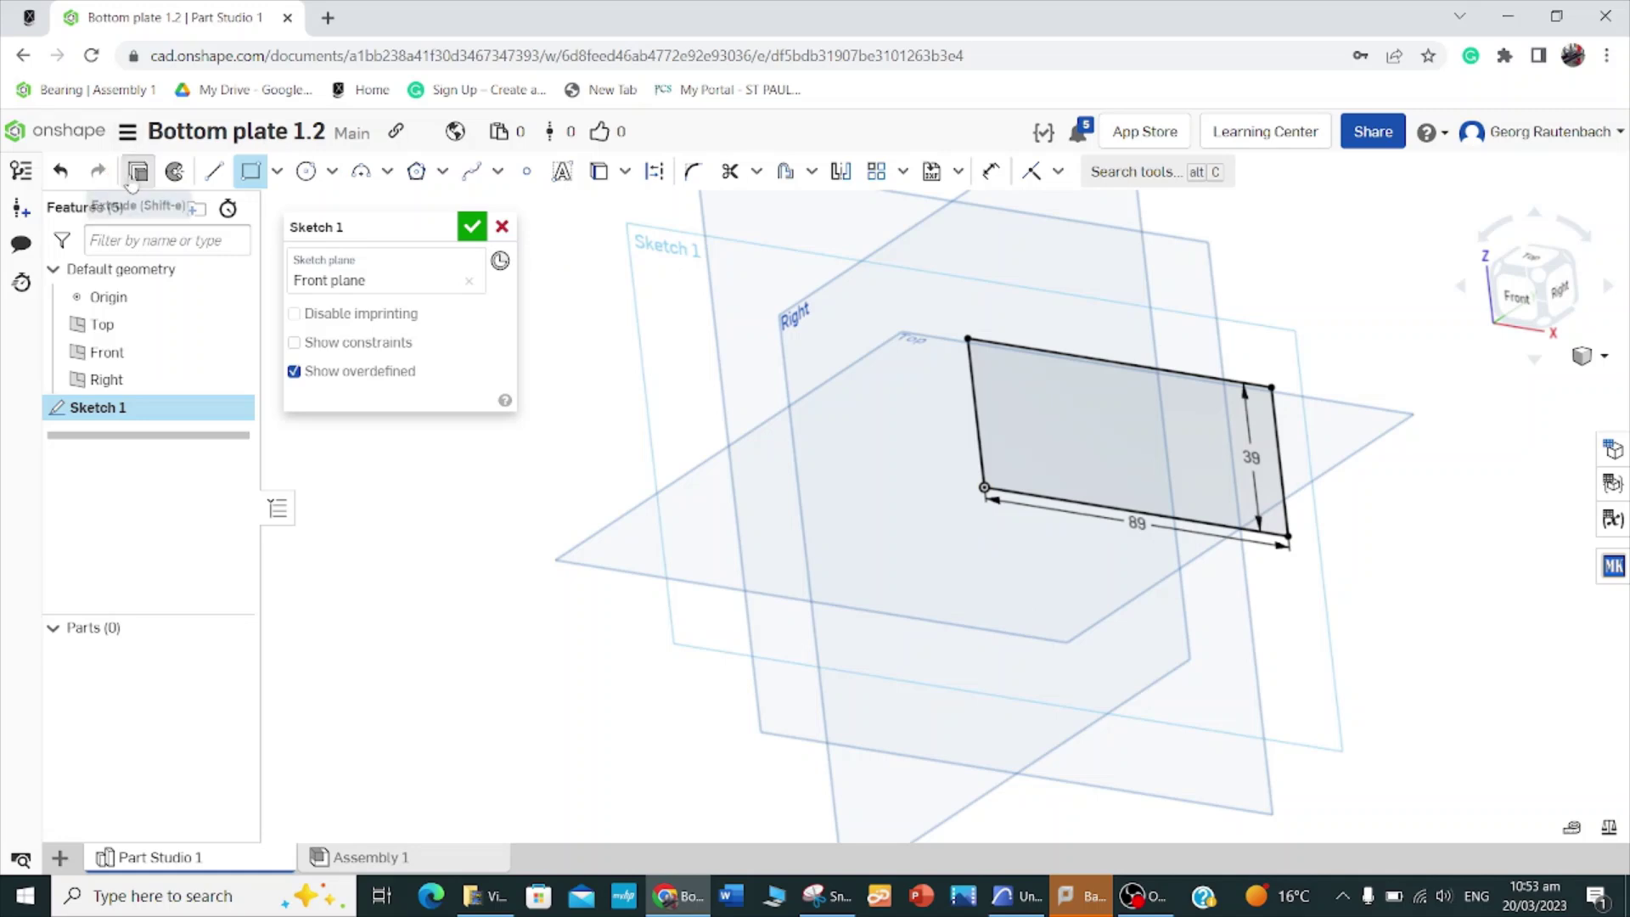
# Step: Finish the sketch and extrude the rectangle 6039 mm into the bottom plate bar
pyautogui.press('Return')
pyautogui.hotkey('shift', 'e')
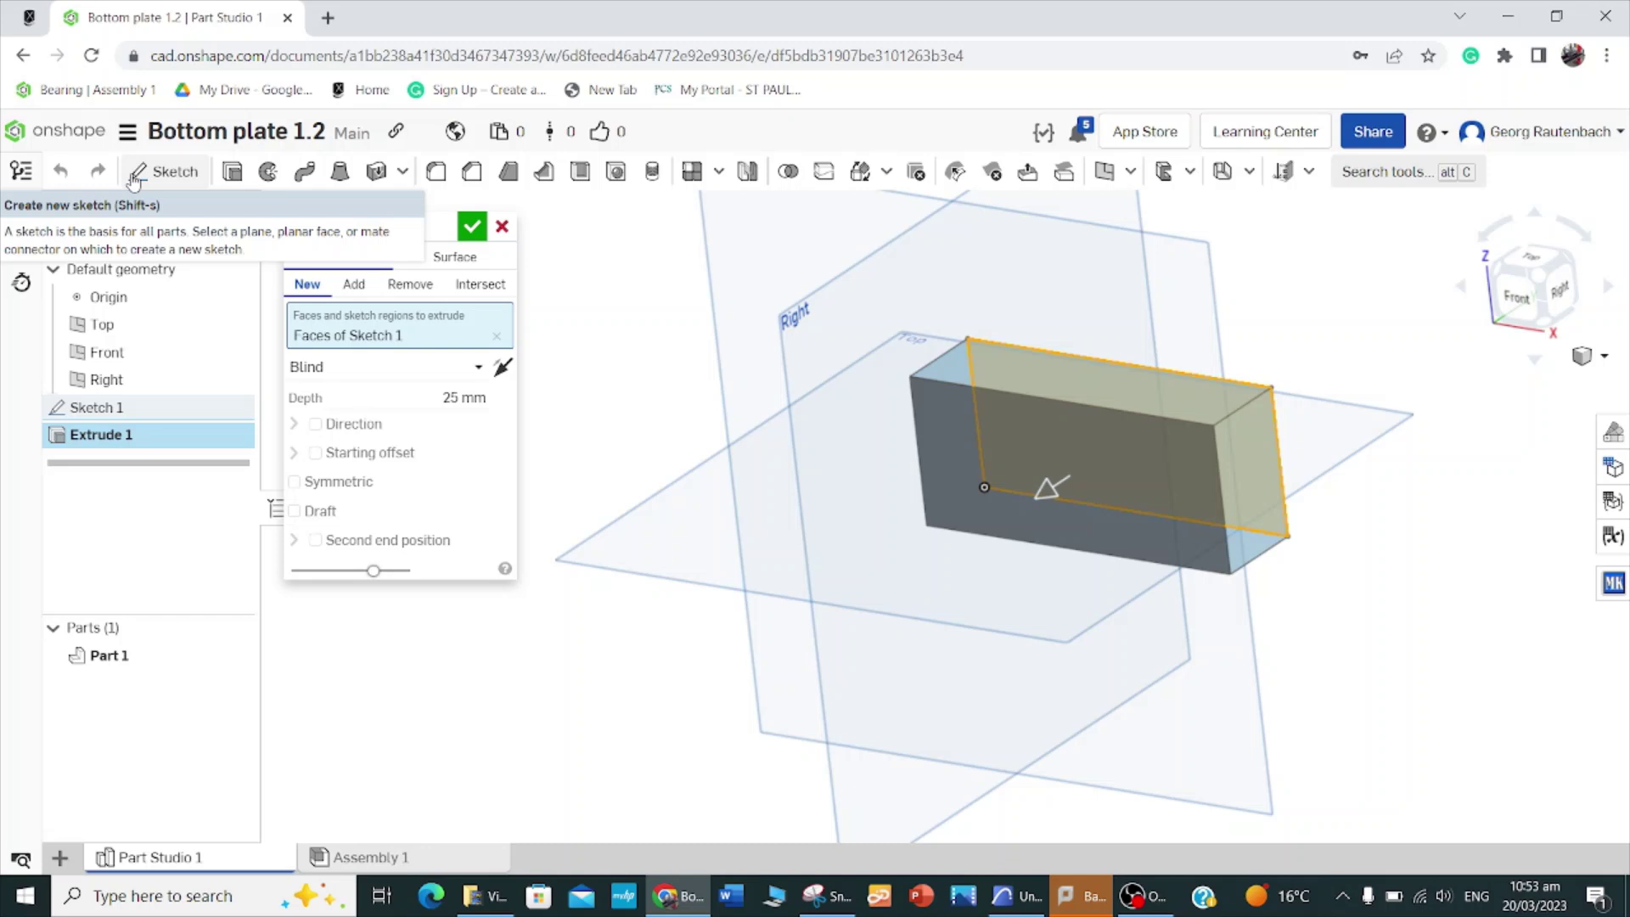
pyautogui.click(461, 393)
pyautogui.press('BackSpace')
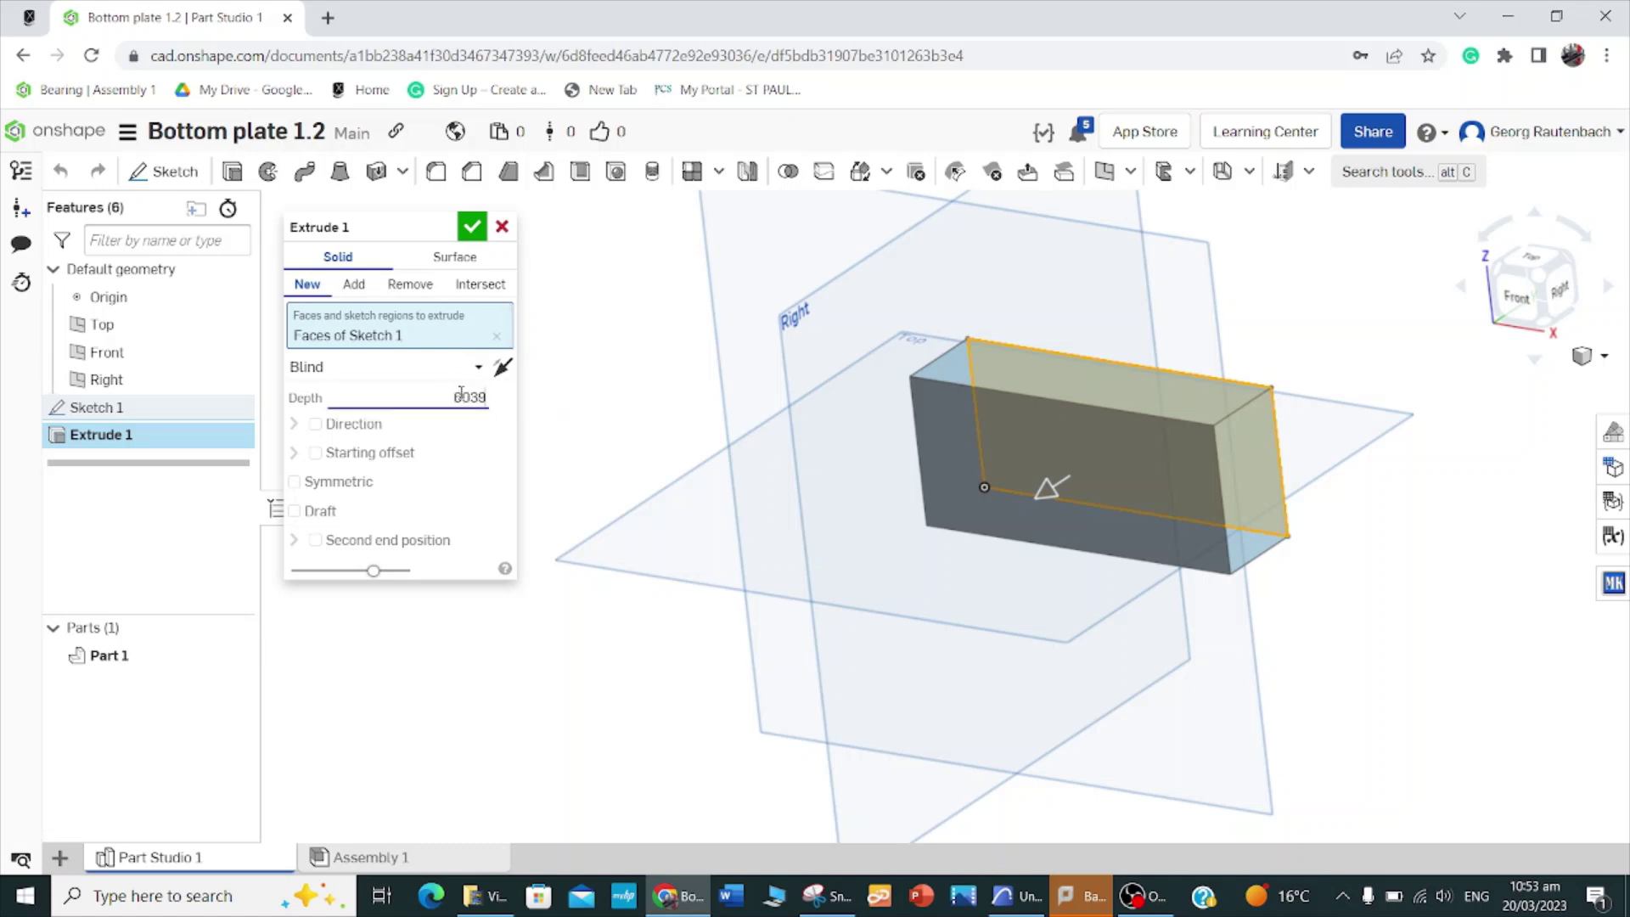
pyautogui.press('Return')
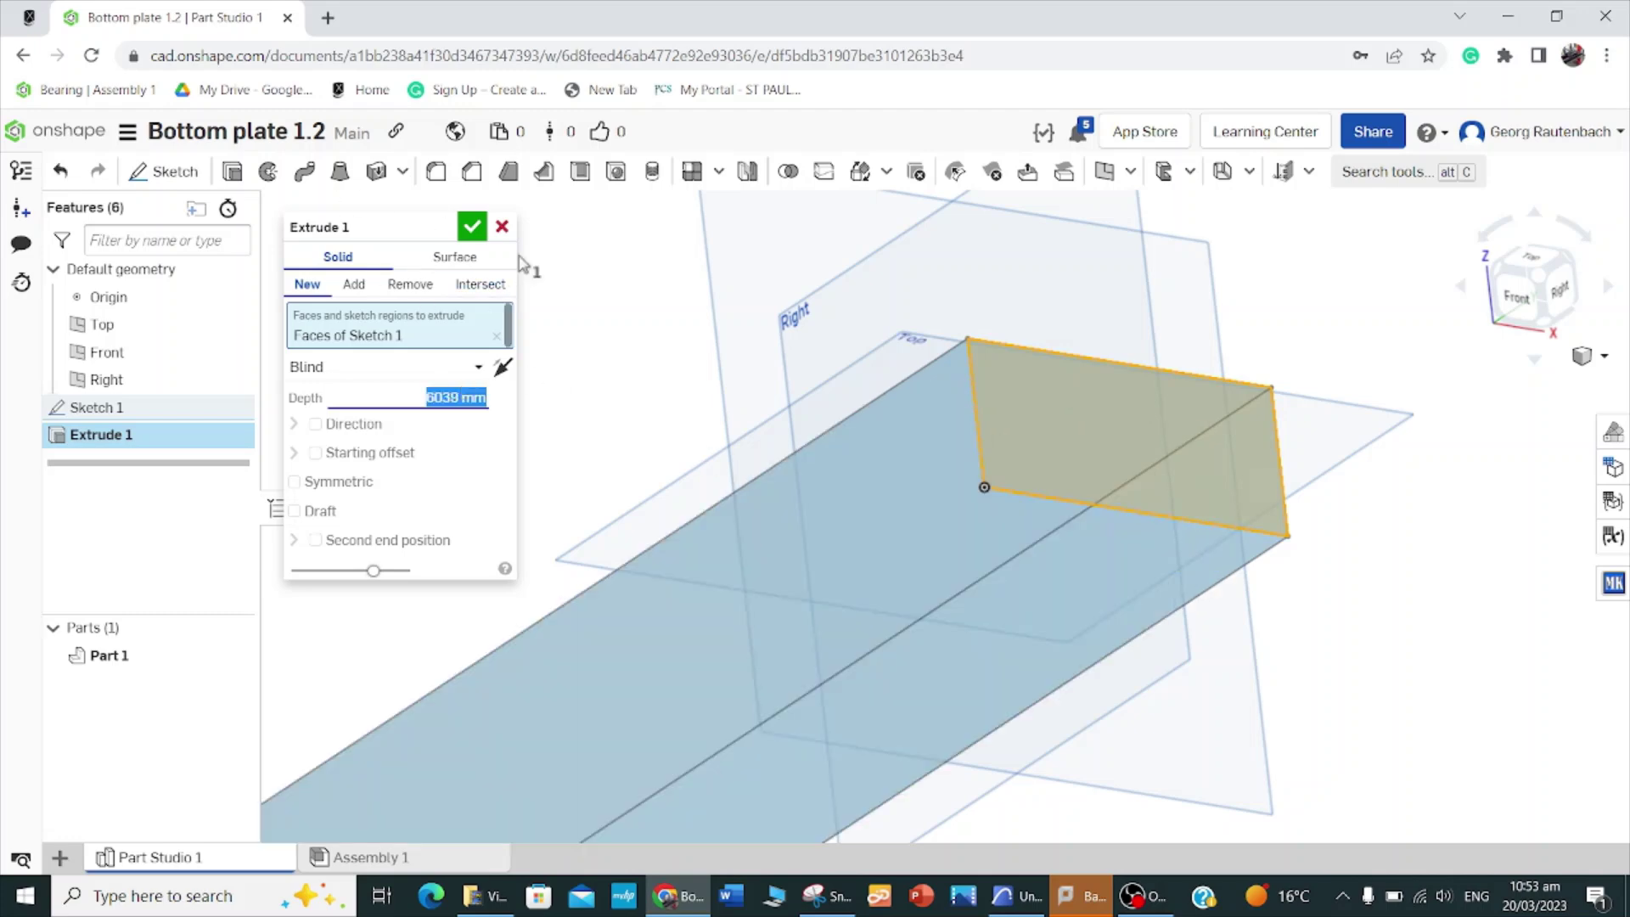
pyautogui.click(472, 226)
# Step: Zoom out and back in on the 6039 mm bar, then select and clear the Top plane
pyautogui.scroll(-10, 798, 482)
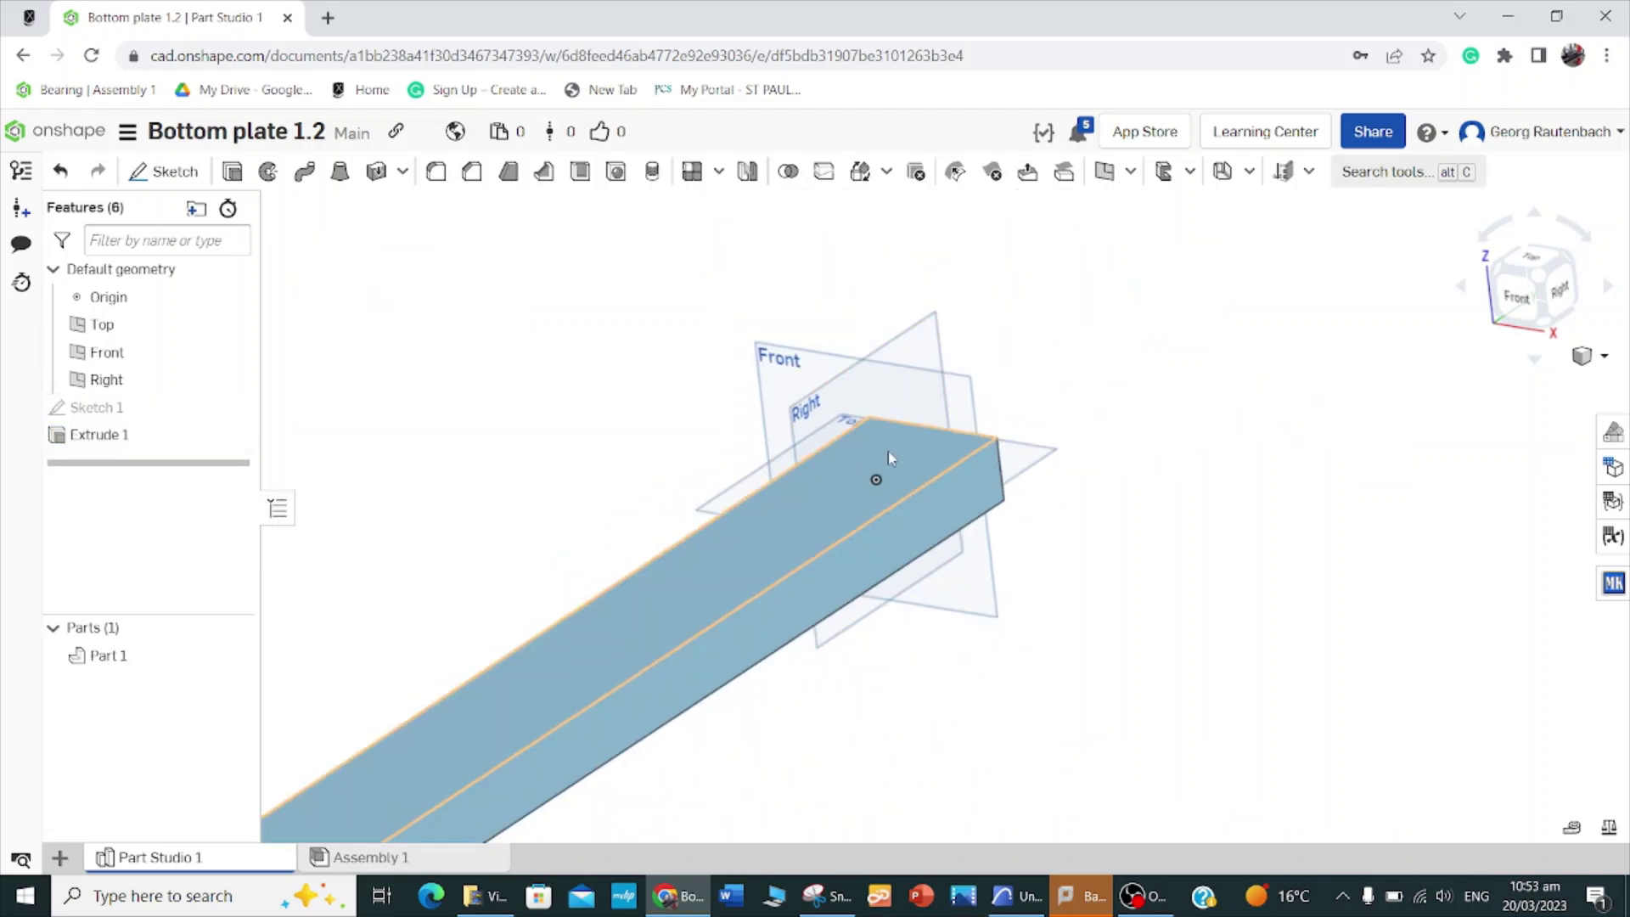
pyautogui.scroll(-5, 680, 619)
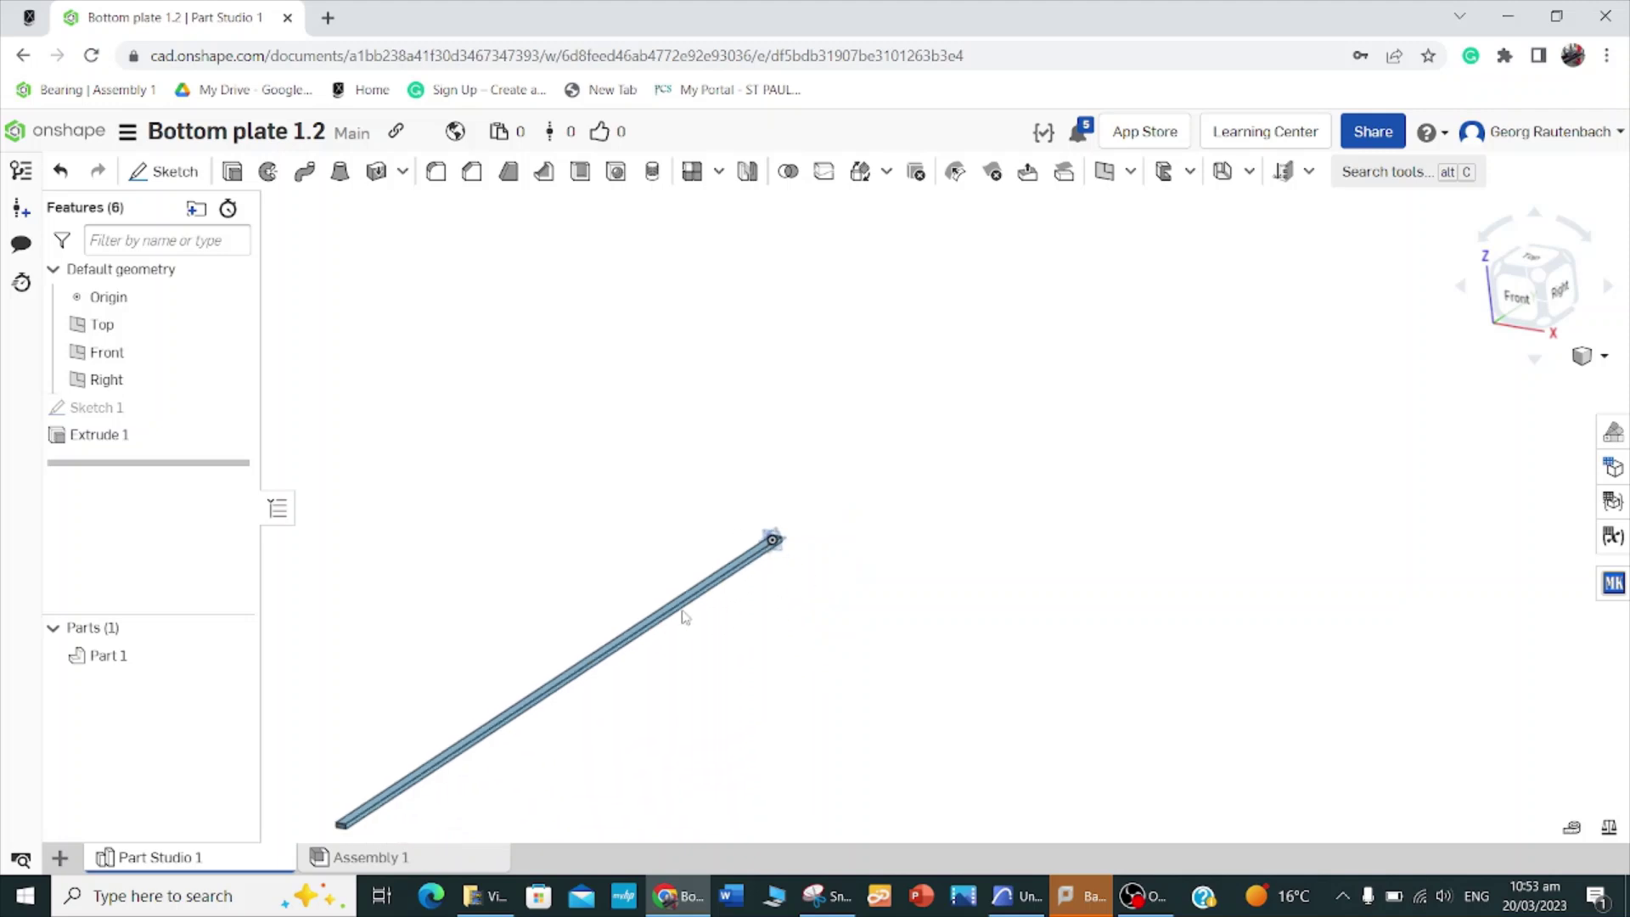
pyautogui.scroll(6, 691, 594)
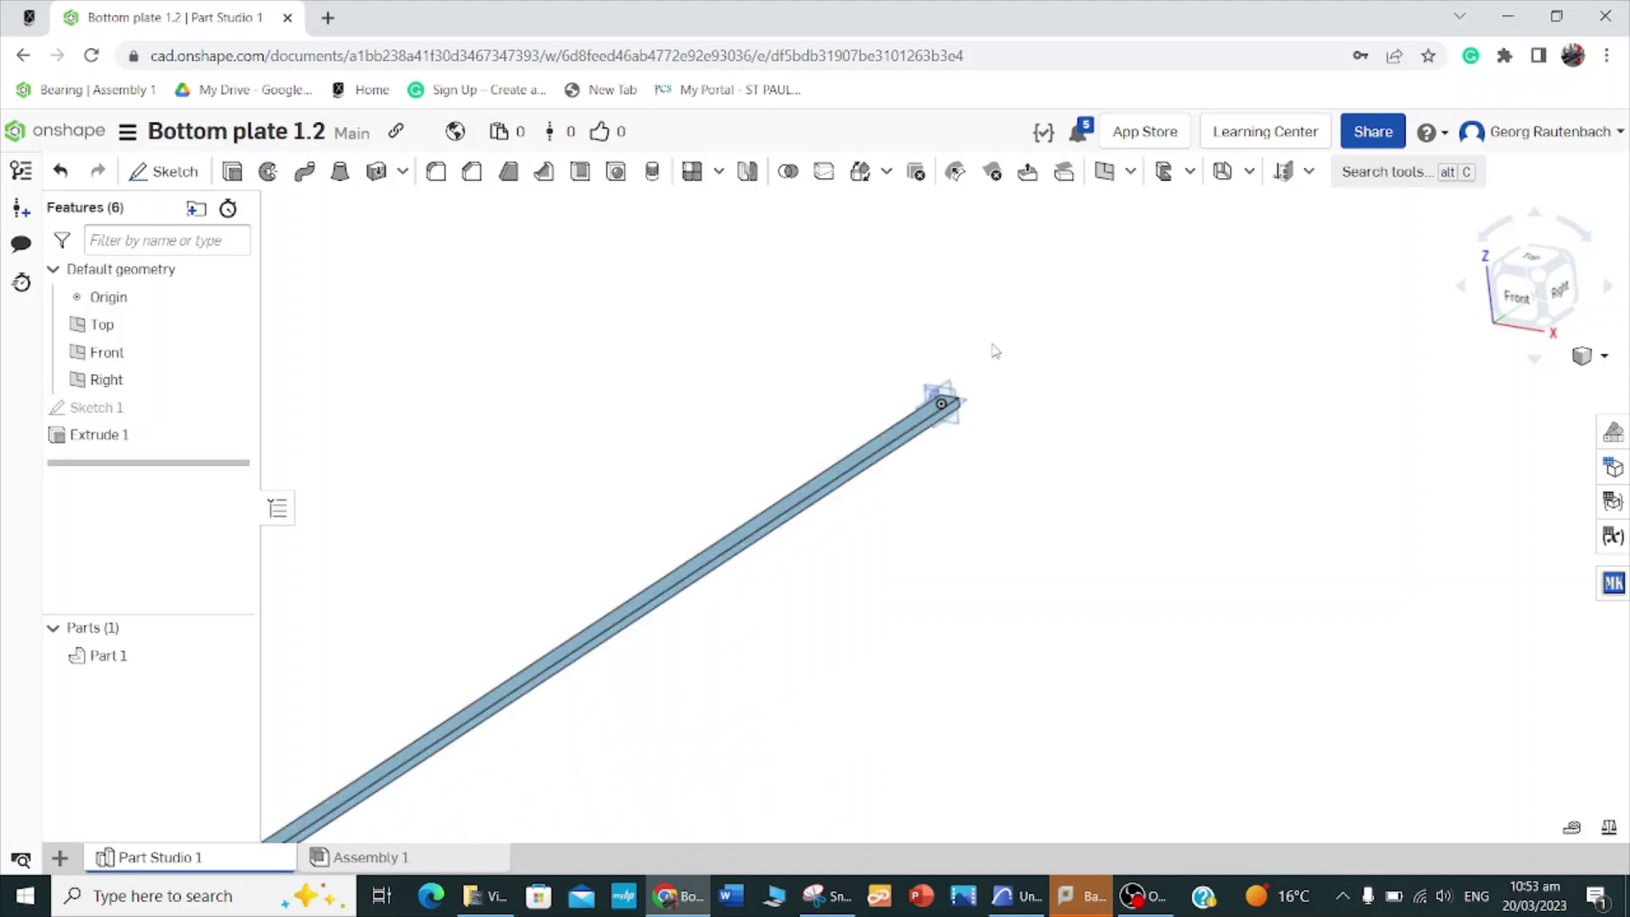
pyautogui.scroll(6, 1006, 393)
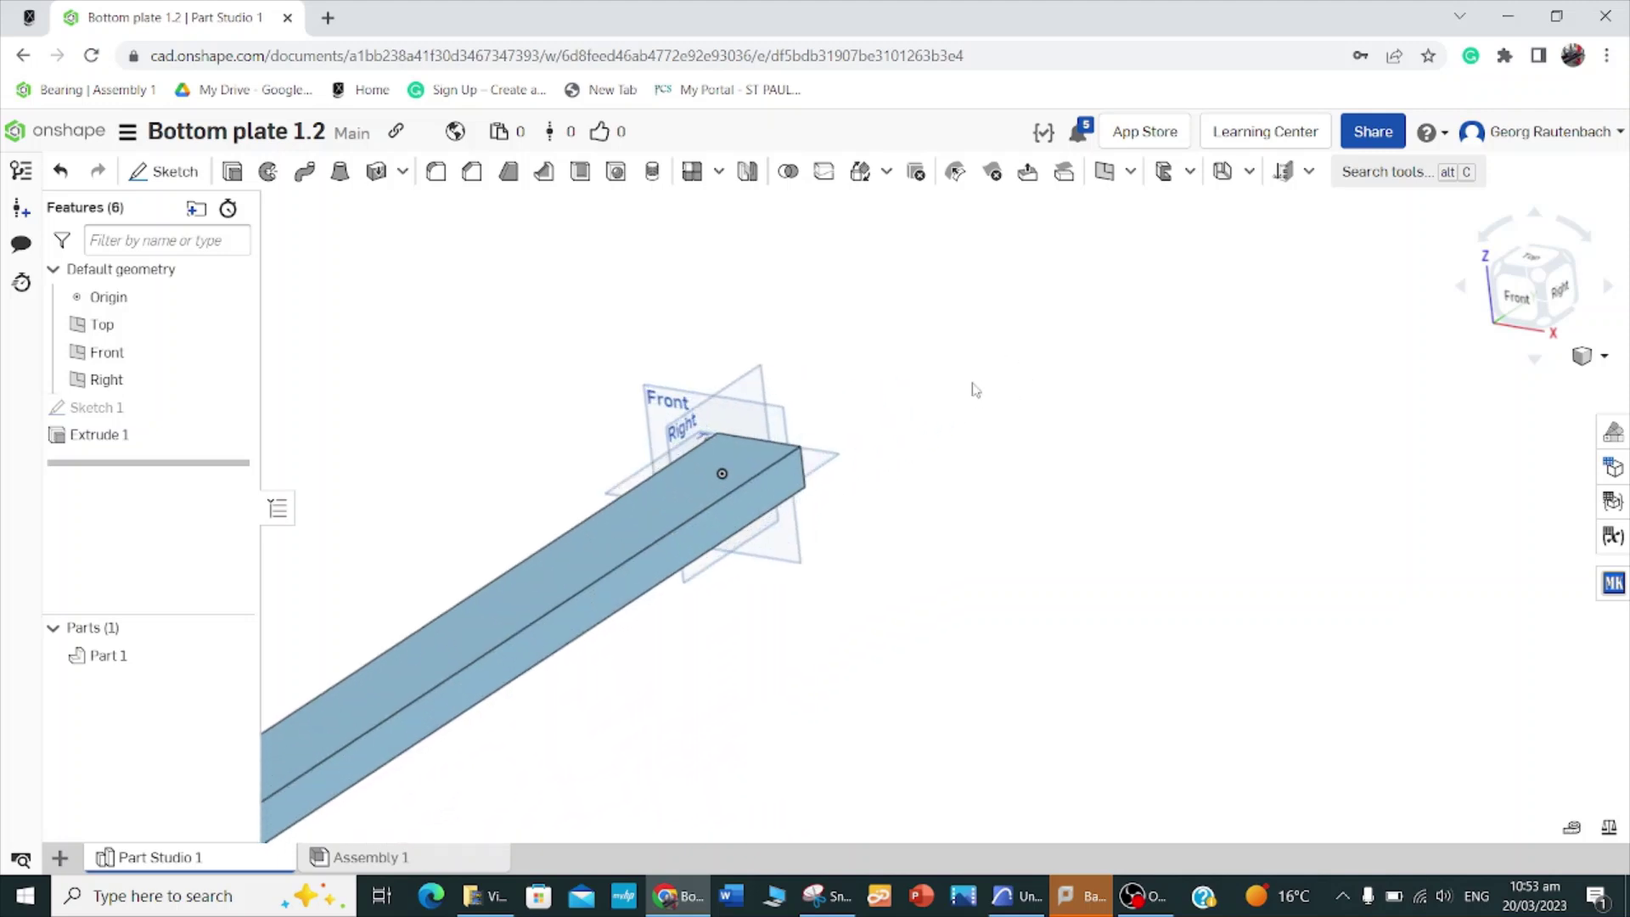
pyautogui.scroll(1, 928, 386)
pyautogui.scroll(1, 867, 410)
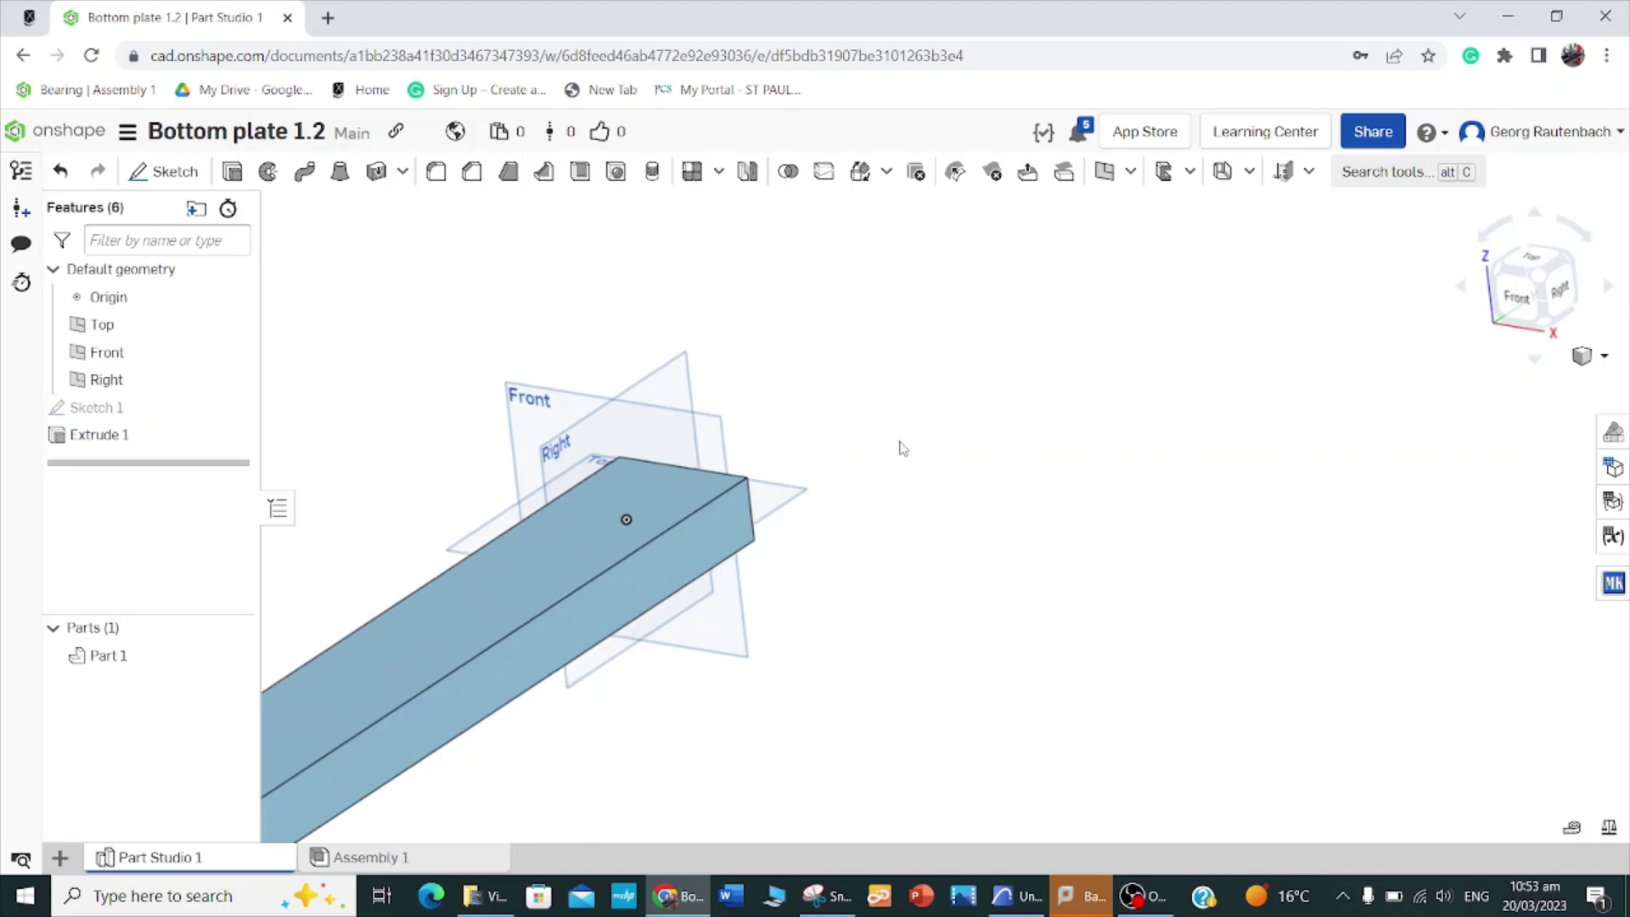
pyautogui.click(756, 521)
pyautogui.click(922, 491)
# Step: Create a new public document named 'Stud 1.2' from the documents list
pyautogui.click(70, 132)
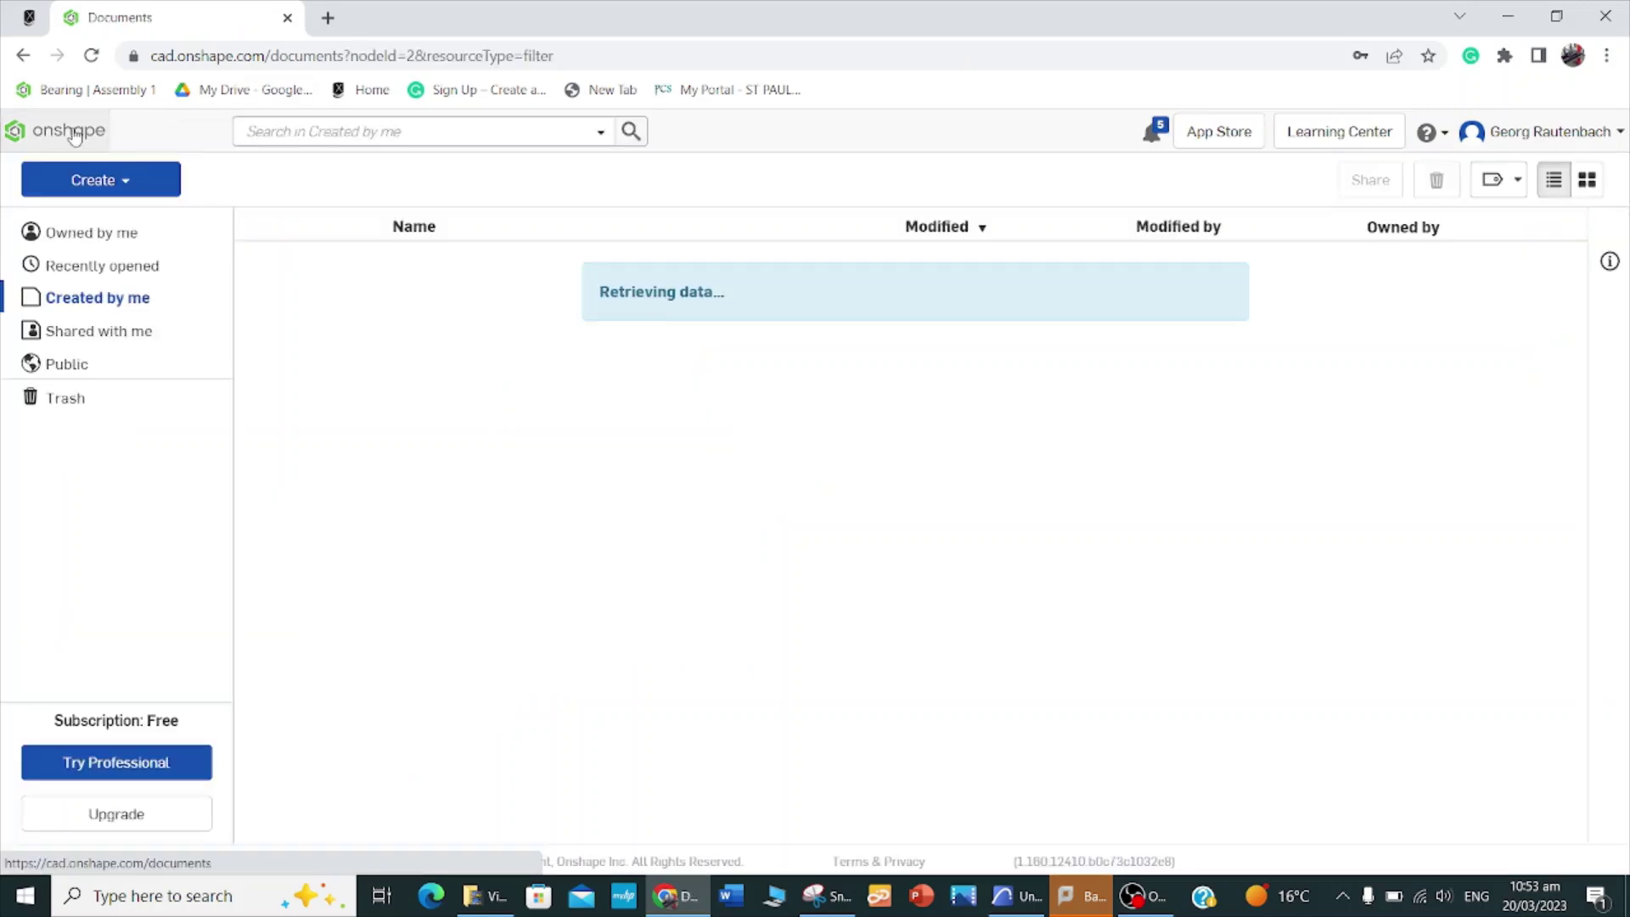
pyautogui.click(100, 181)
pyautogui.click(96, 219)
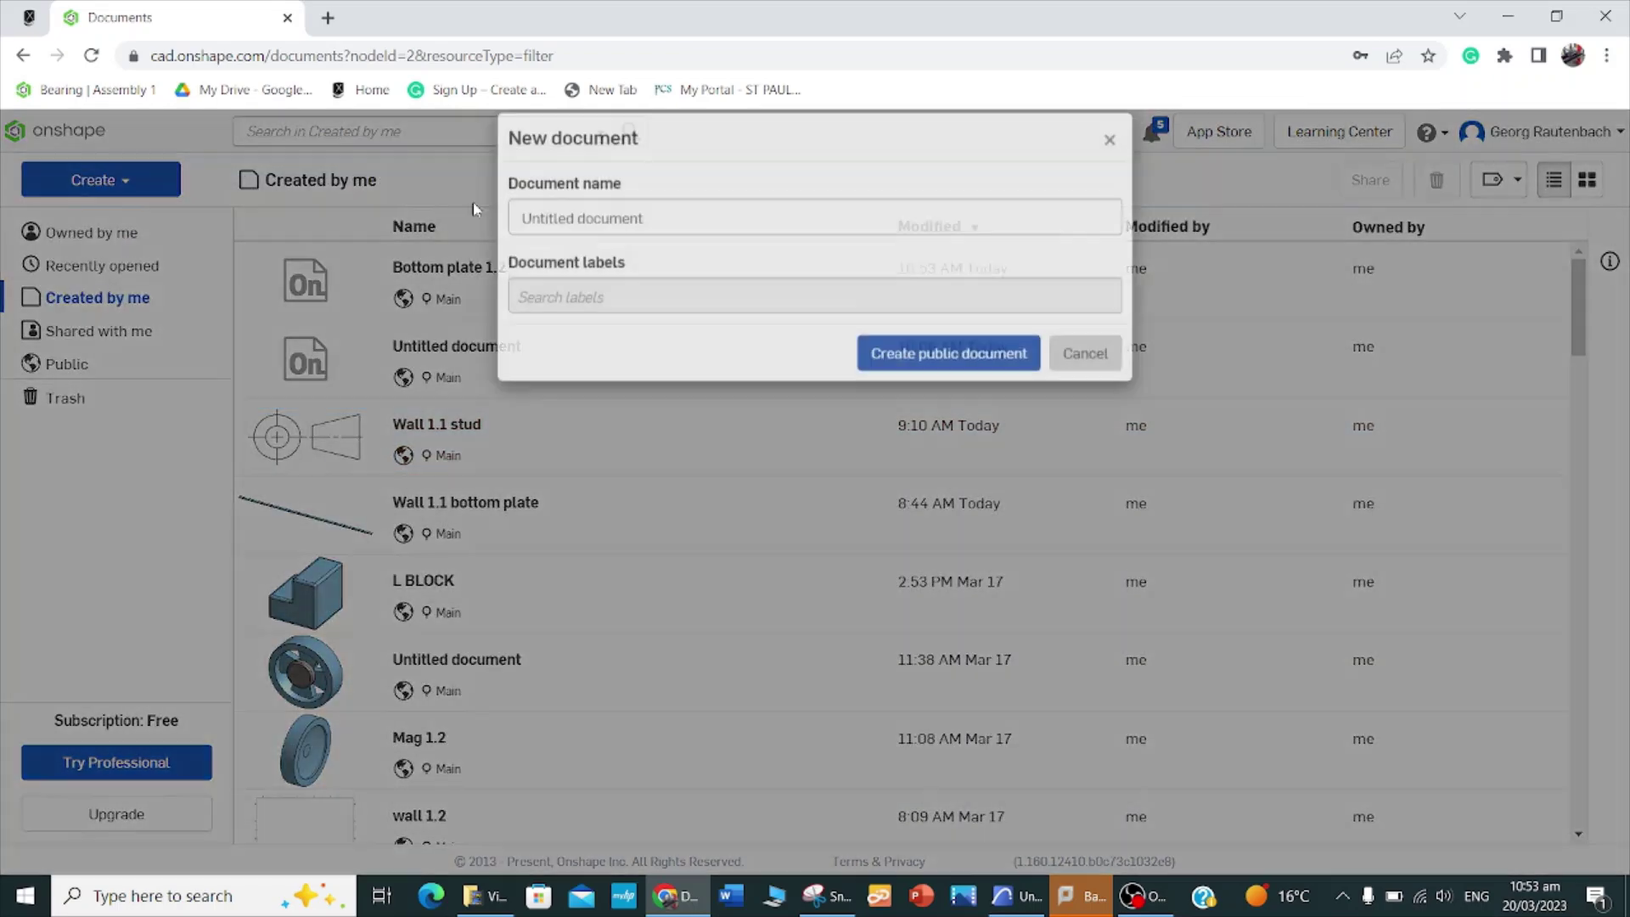
pyautogui.click(669, 250)
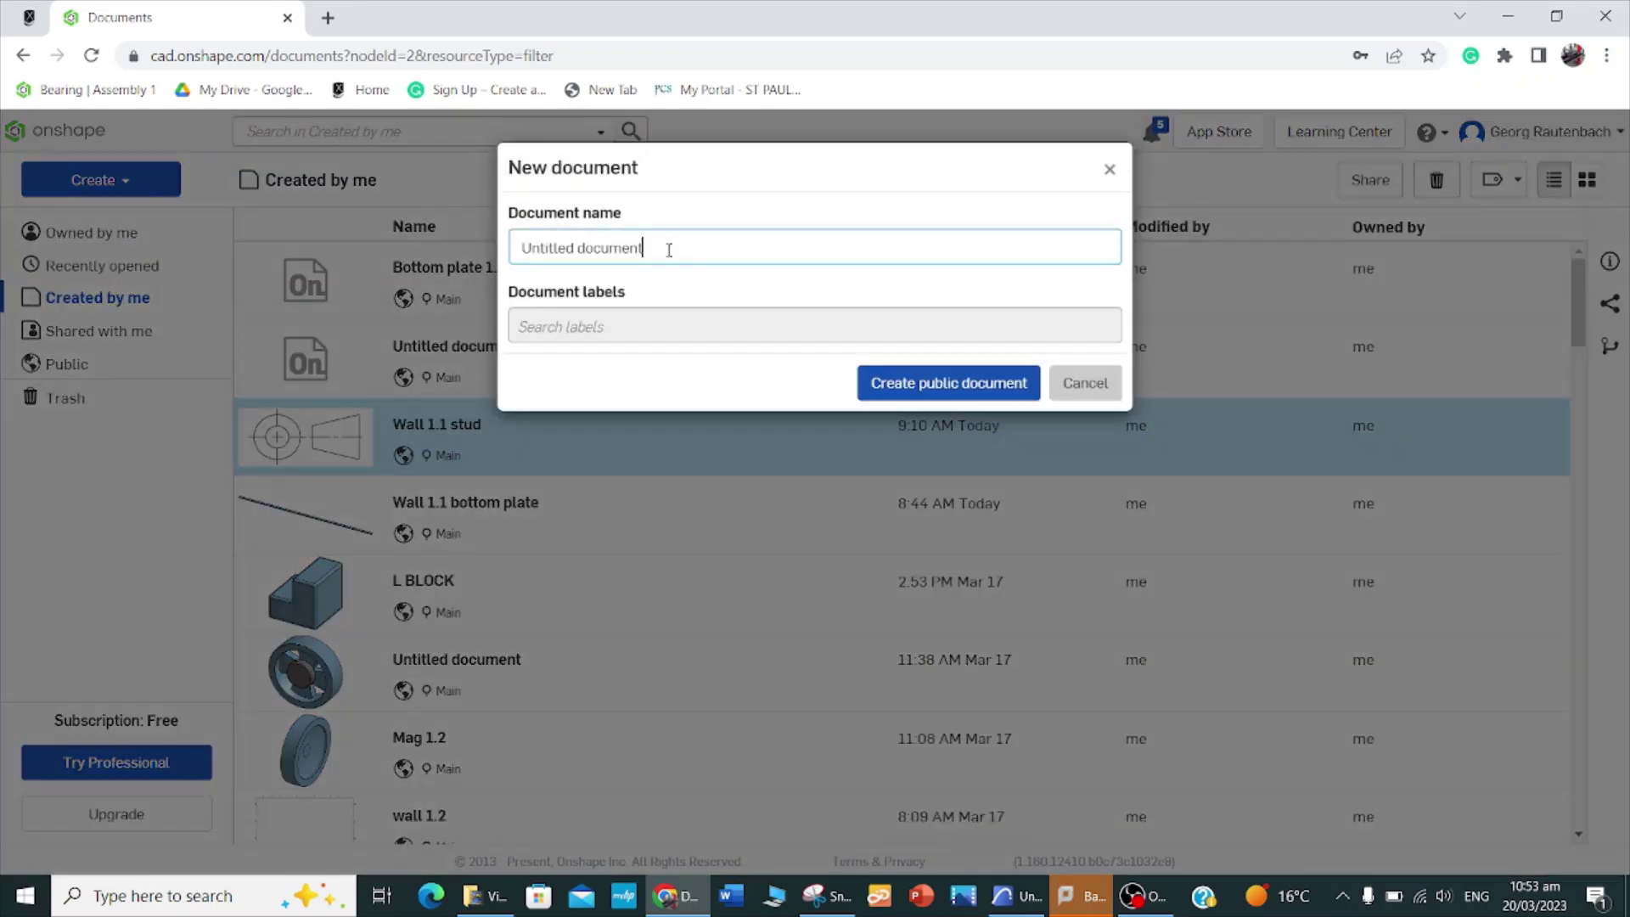
pyautogui.press('BackSpace')
pyautogui.press('BackSpace')
pyautogui.press('BackSpace')
pyautogui.press('BackSpace')
pyautogui.press('BackSpace')
pyautogui.press('BackSpace')
pyautogui.press('BackSpace')
pyautogui.press('BackSpace')
pyautogui.press('BackSpace')
pyautogui.press('BackSpace')
pyautogui.press('BackSpace')
pyautogui.press('BackSpace')
pyautogui.press('BackSpace')
pyautogui.press('BackSpace')
pyautogui.press('BackSpace')
pyautogui.write('Stud')
pyautogui.click(948, 383)
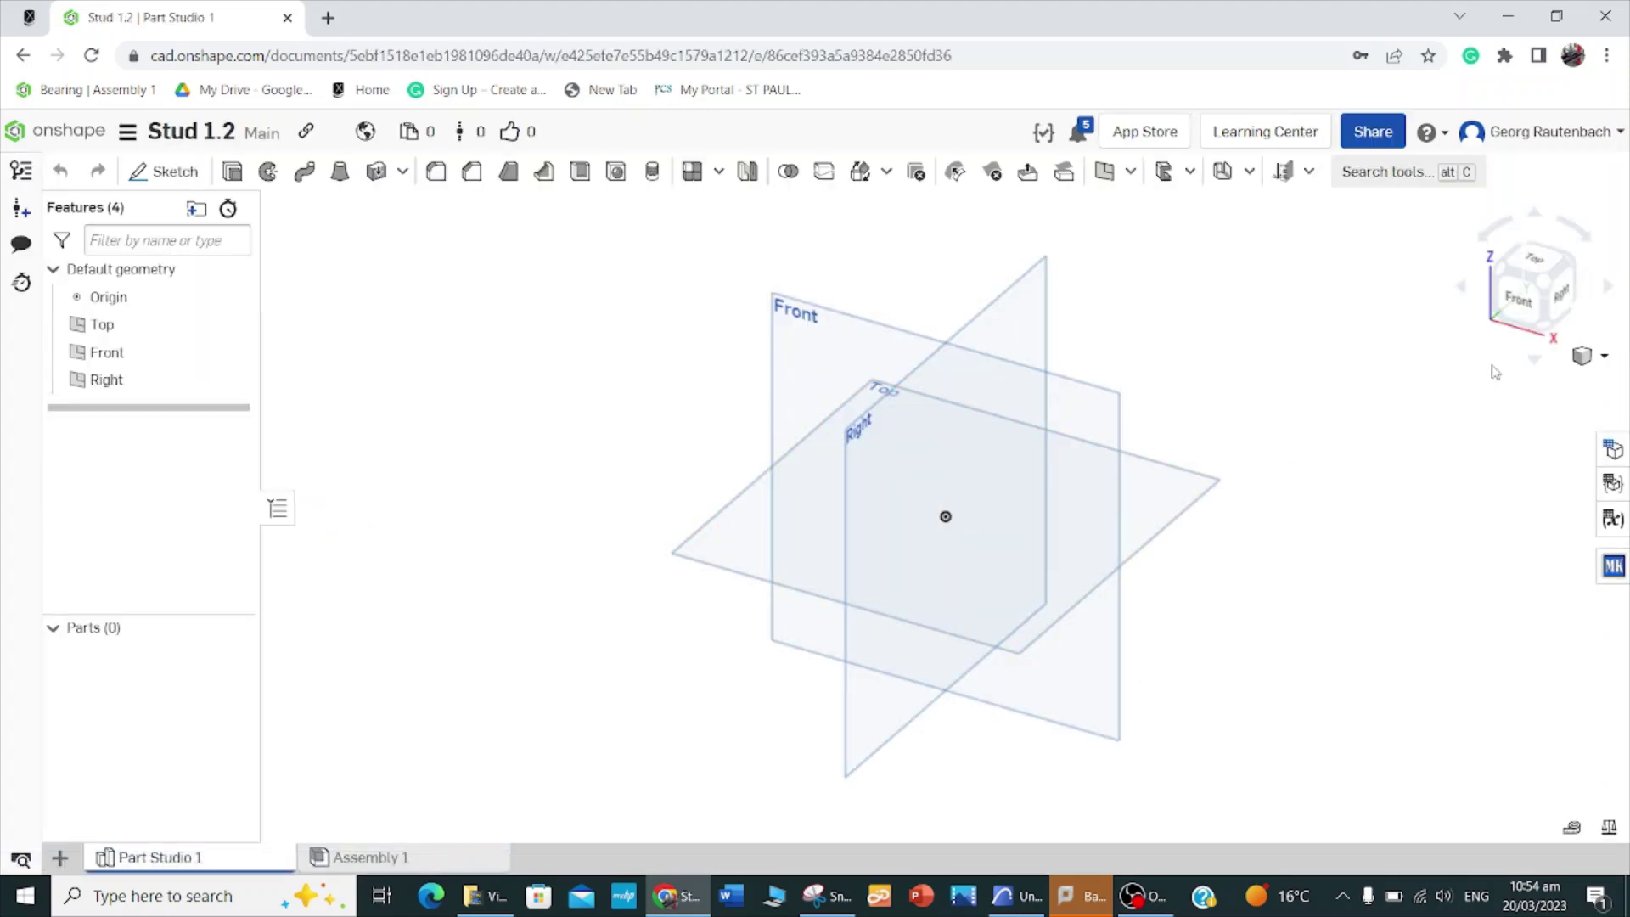
# Step: Snap to the Top view, orbit to see all three planes, return to Top, and start a sketch
pyautogui.click(1531, 266)
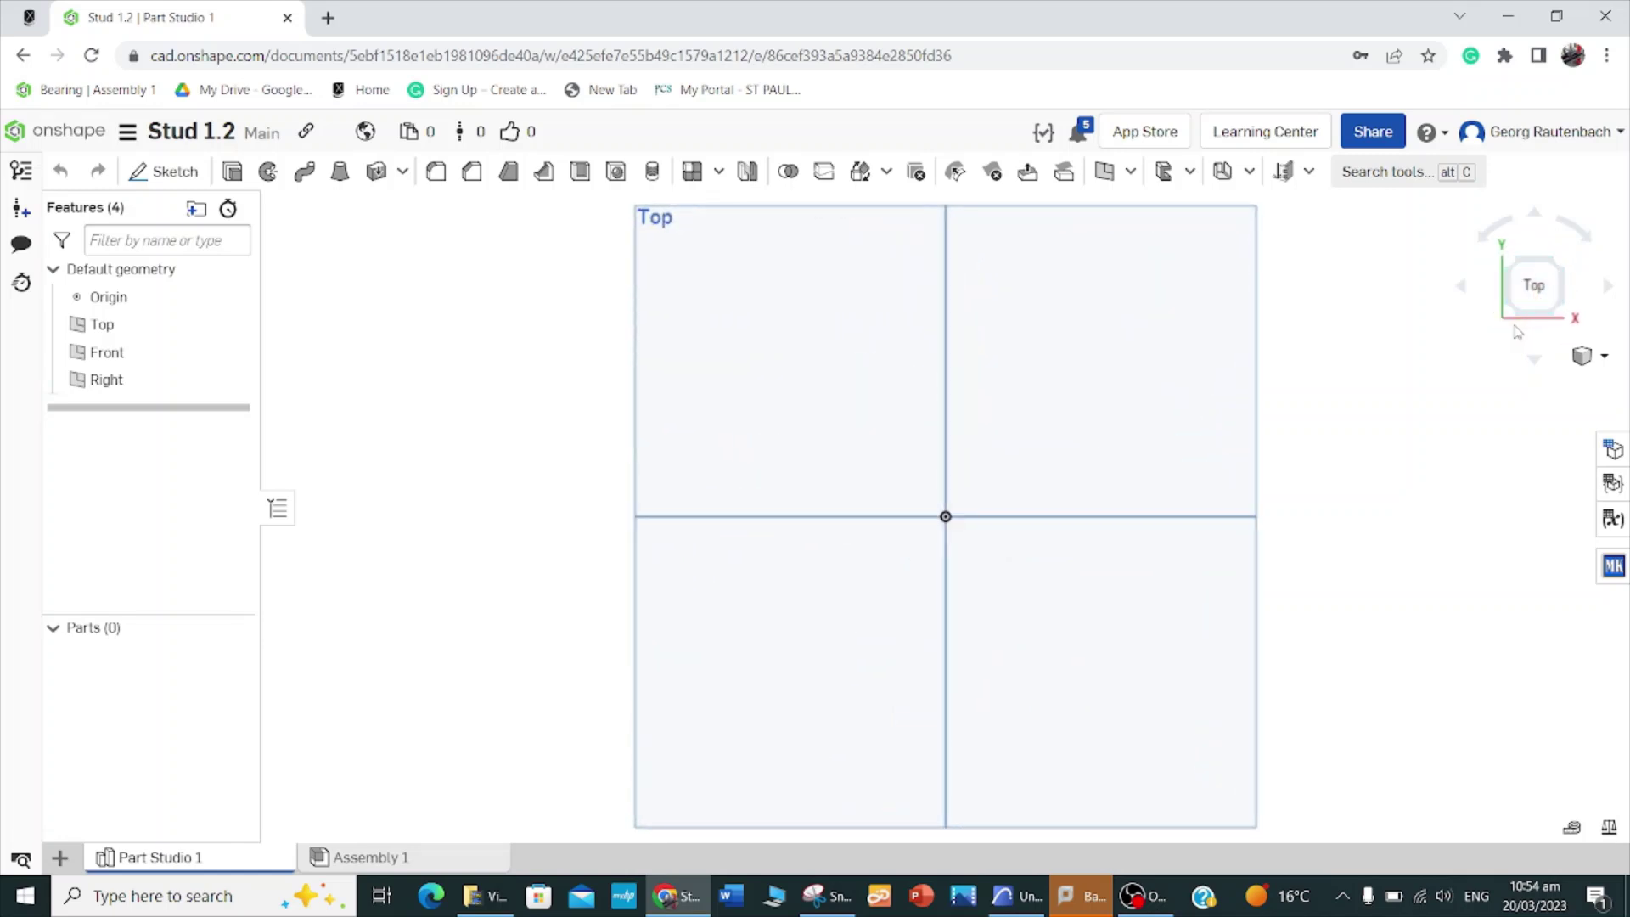
pyautogui.moveTo(1389, 422); pyautogui.dragTo(1397, 382)
pyautogui.moveTo(1392, 388)
pyautogui.mouseDown(button='right')
pyautogui.moveTo(1415, 327)
pyautogui.moveTo(1384, 338)
pyautogui.moveTo(1409, 395)
pyautogui.mouseUp(button='right')
pyautogui.click(1544, 273)
pyautogui.click(162, 170)
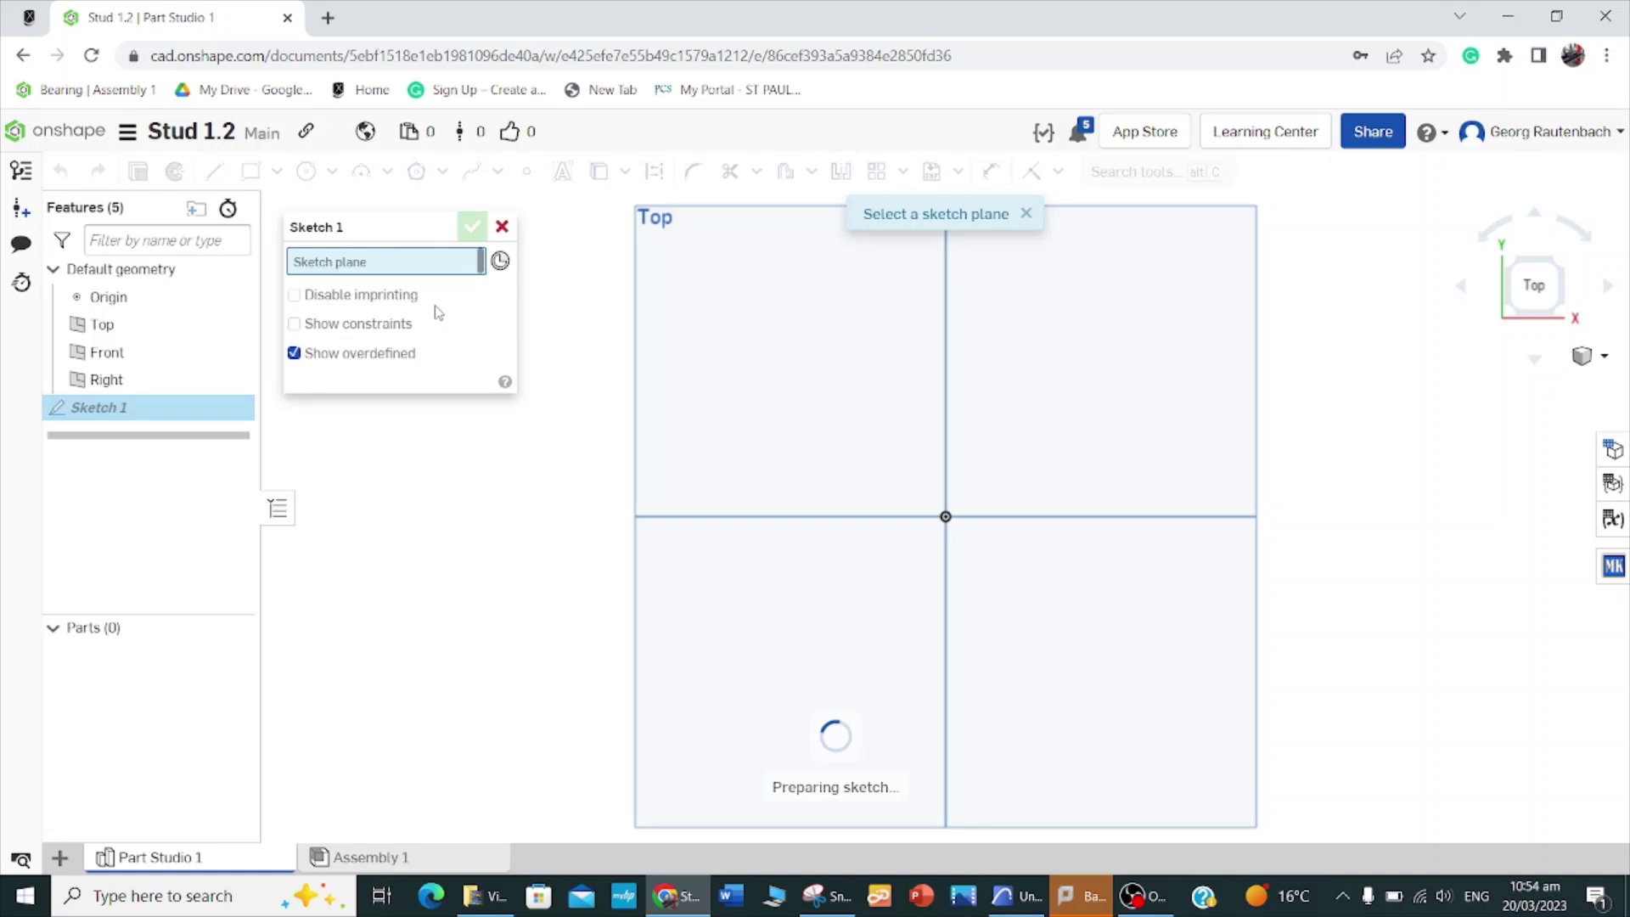
# Step: On the Top plane, draw an 89 × 39 corner rectangle from the origin and begin extruding it
pyautogui.click(643, 444)
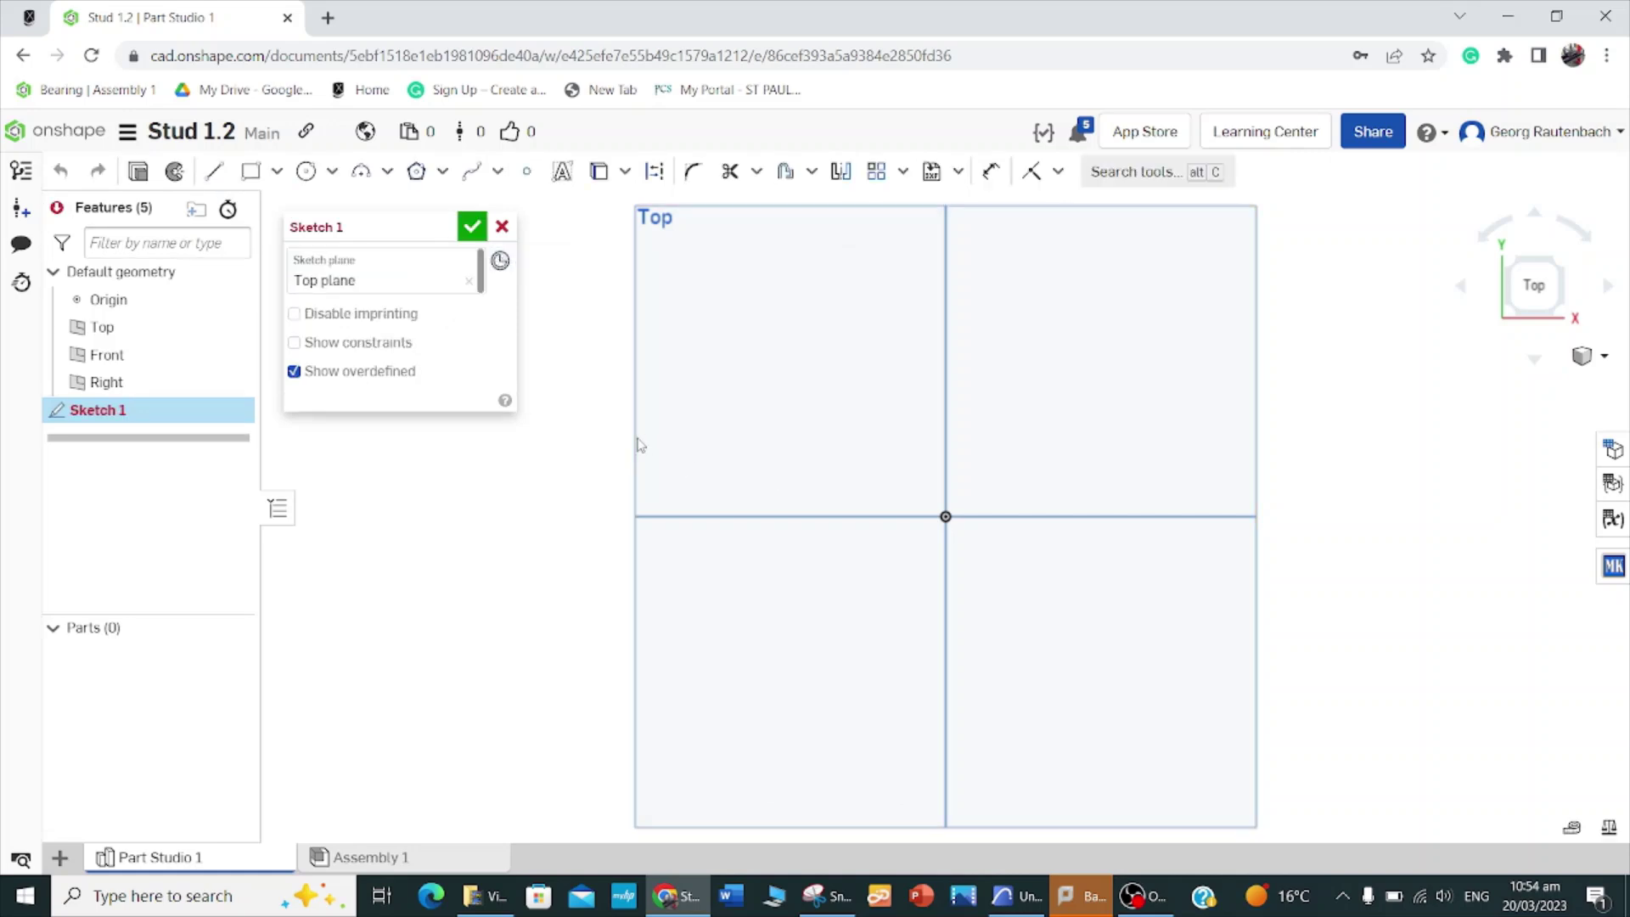
pyautogui.click(248, 170)
pyautogui.click(948, 516)
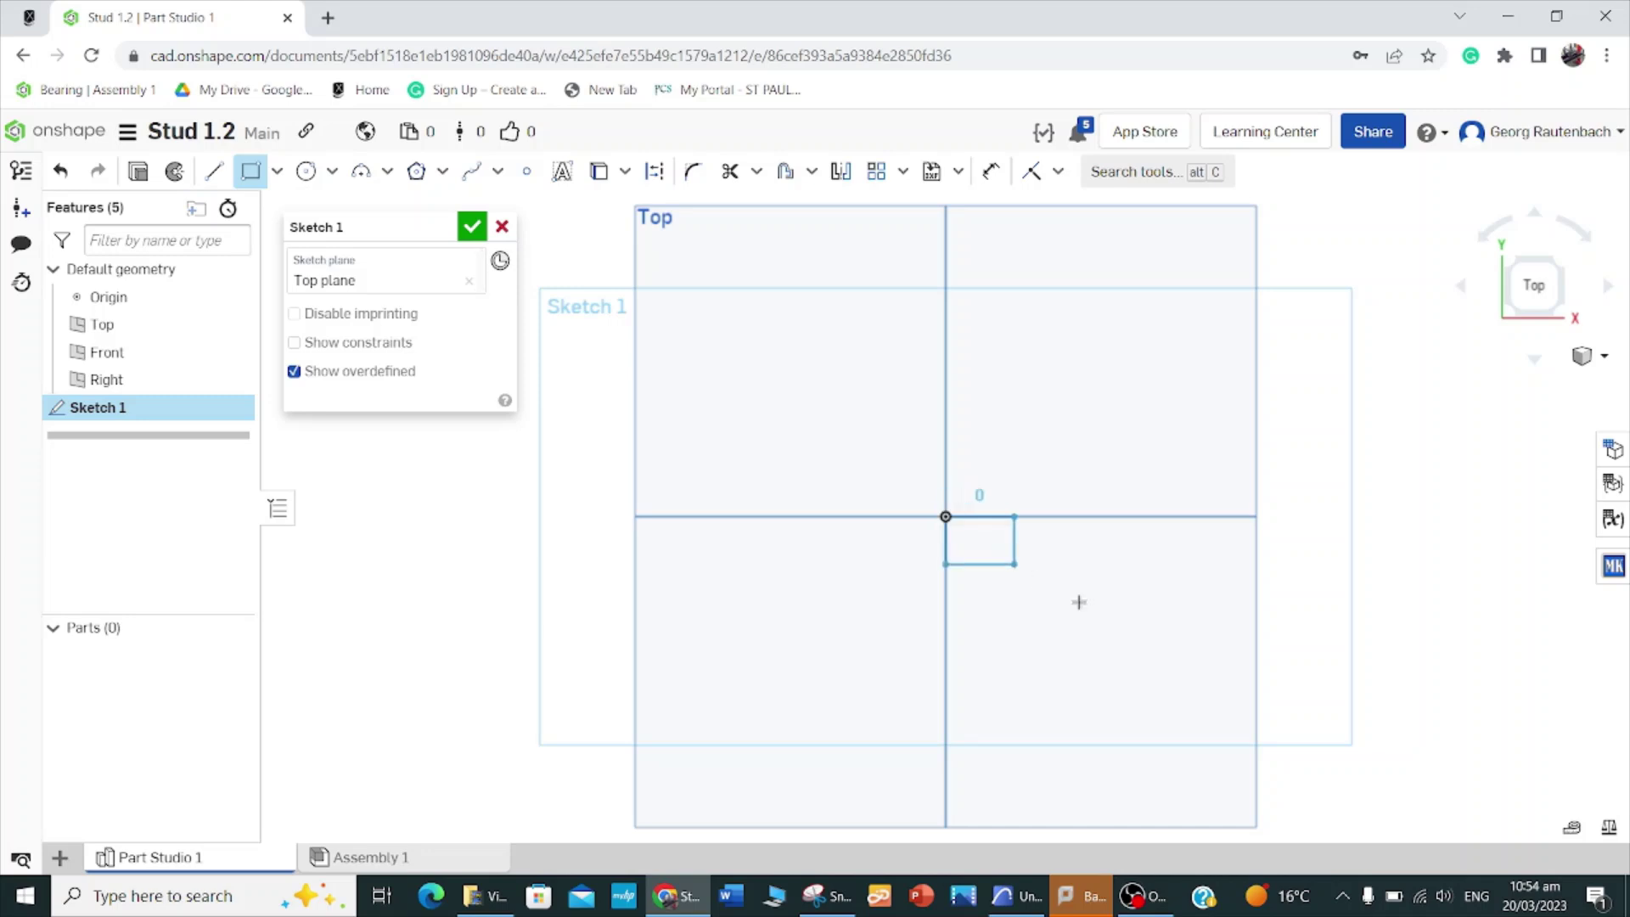
pyautogui.click(1207, 655)
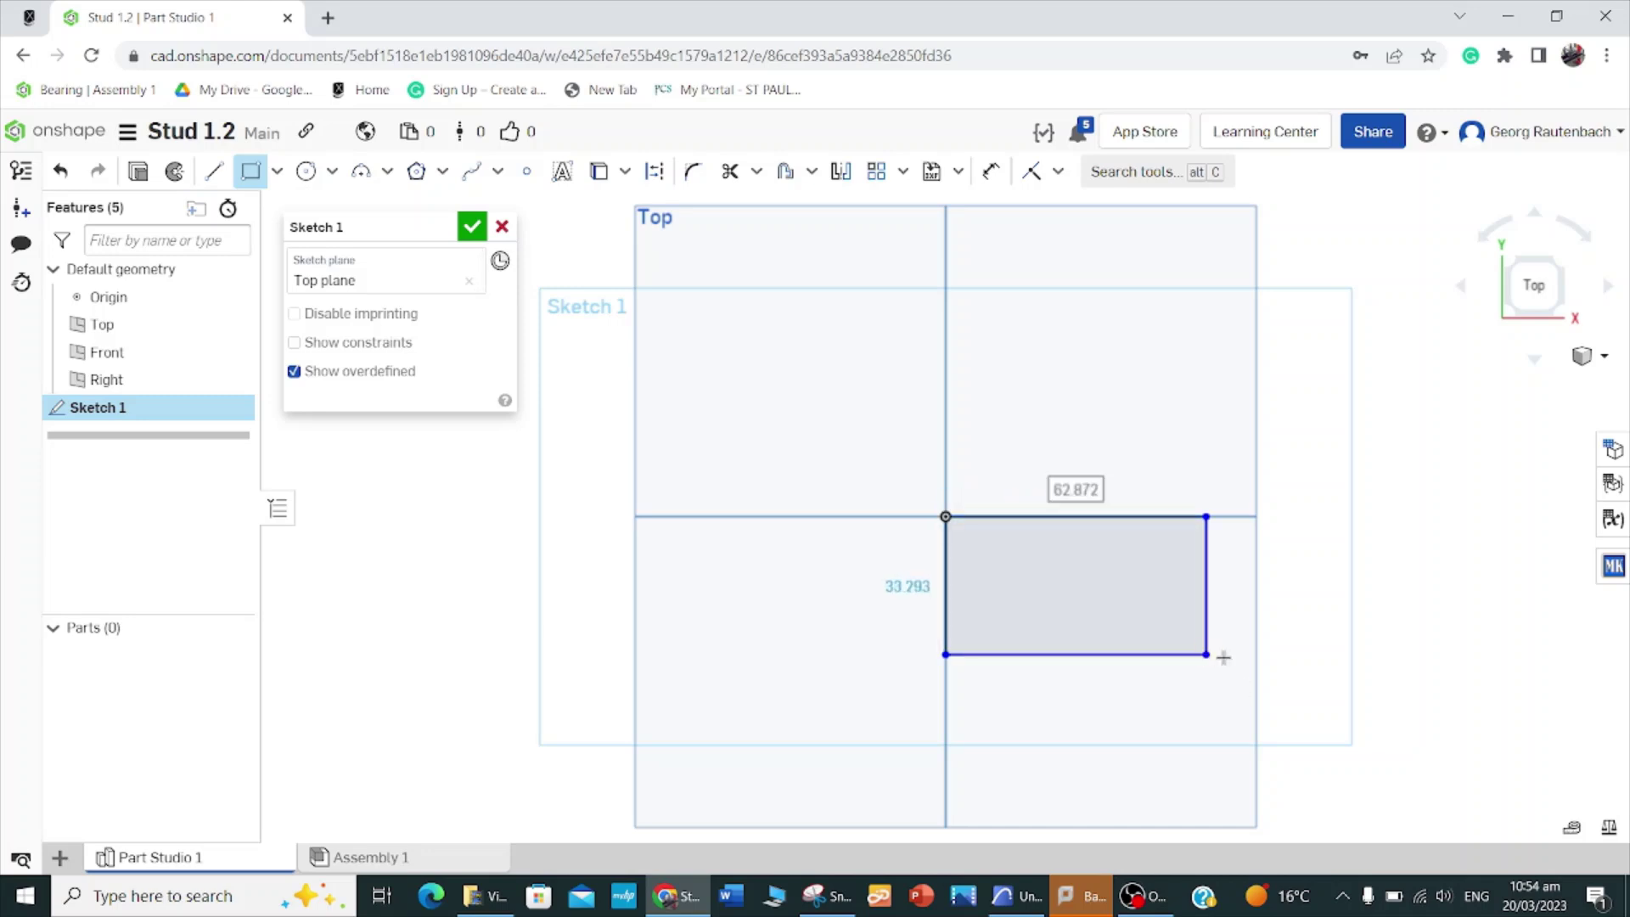
pyautogui.write('89')
pyautogui.press('Tab')
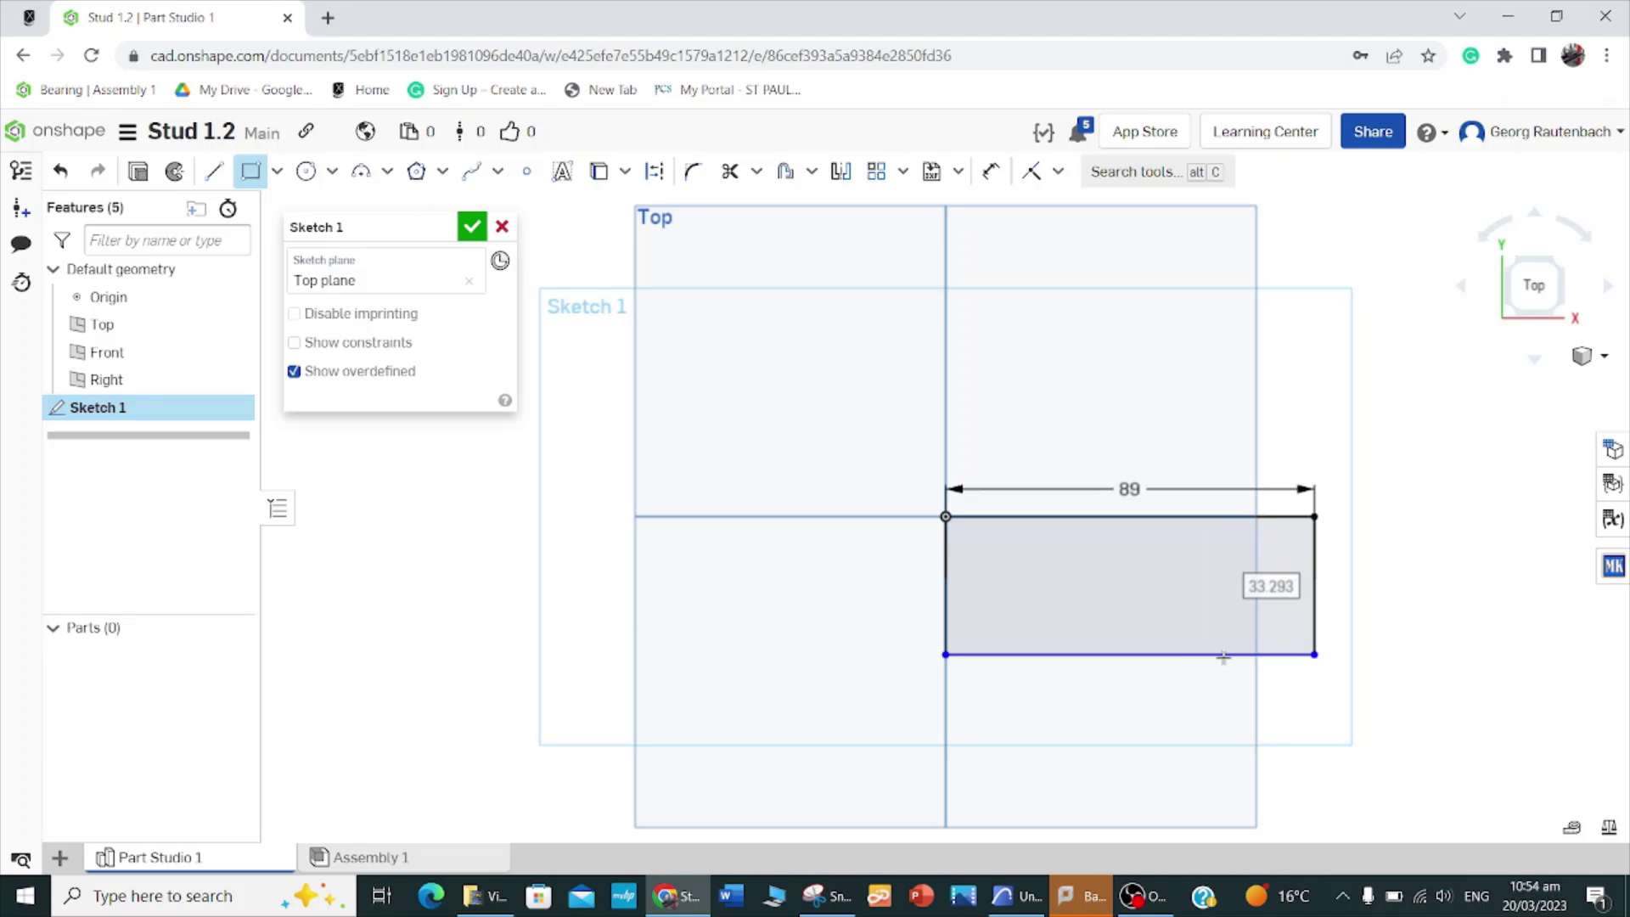
pyautogui.write('39')
pyautogui.press('Return')
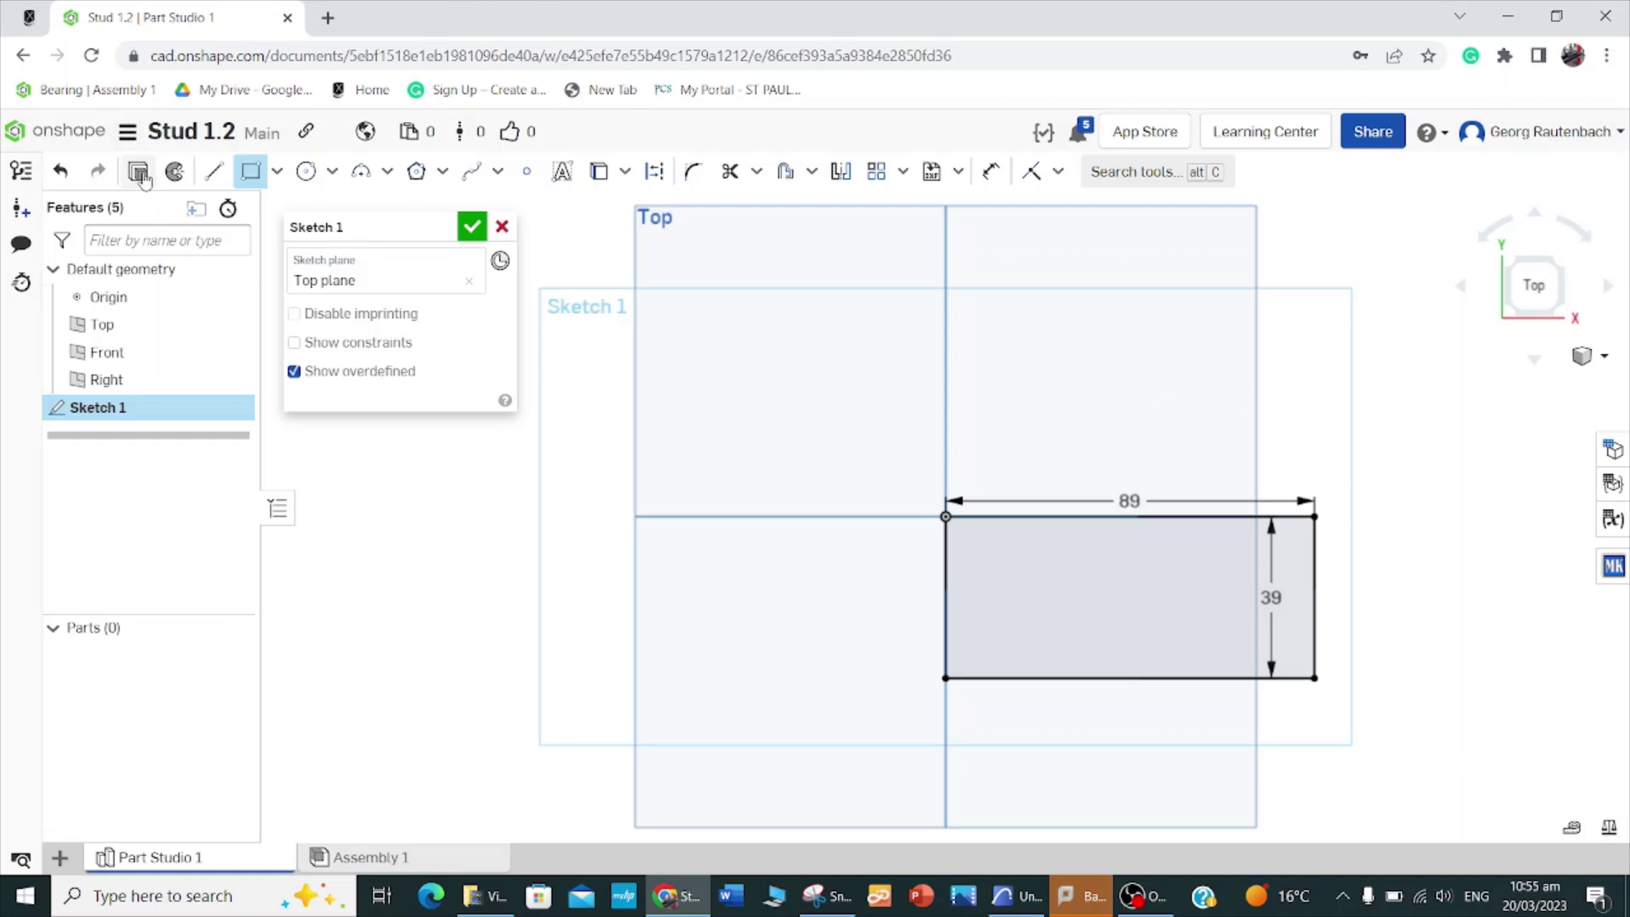
pyautogui.click(140, 172)
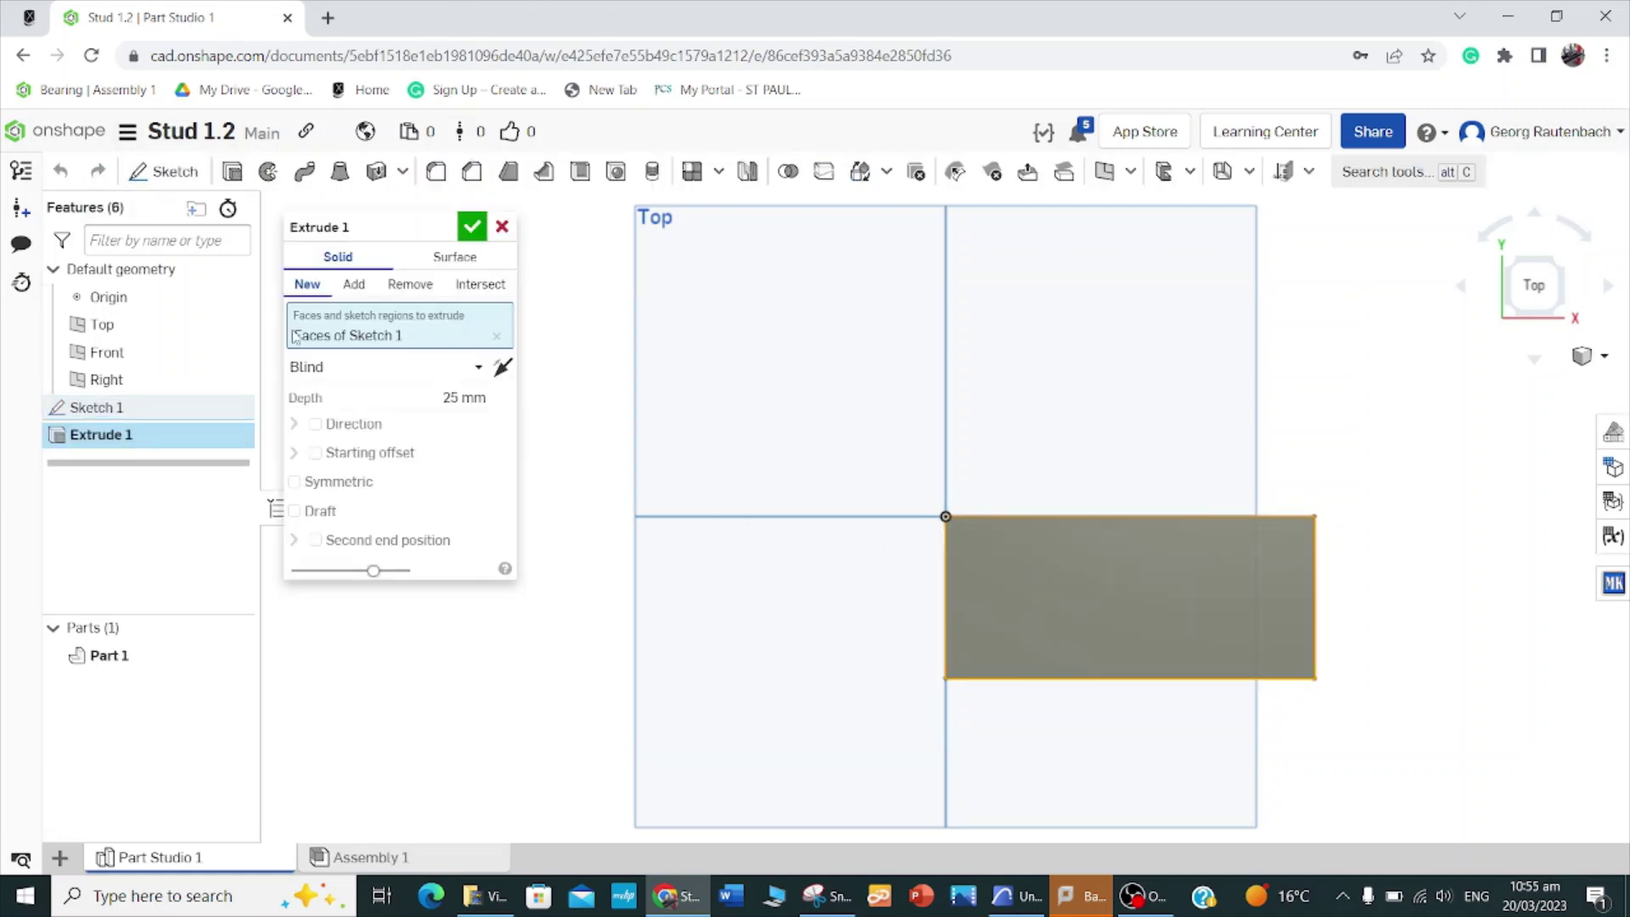
# Step: Extrude the rectangle 2372 mm into the stud and turn the view to the front
pyautogui.click(467, 399)
pyautogui.press('BackSpace')
pyautogui.write('2372')
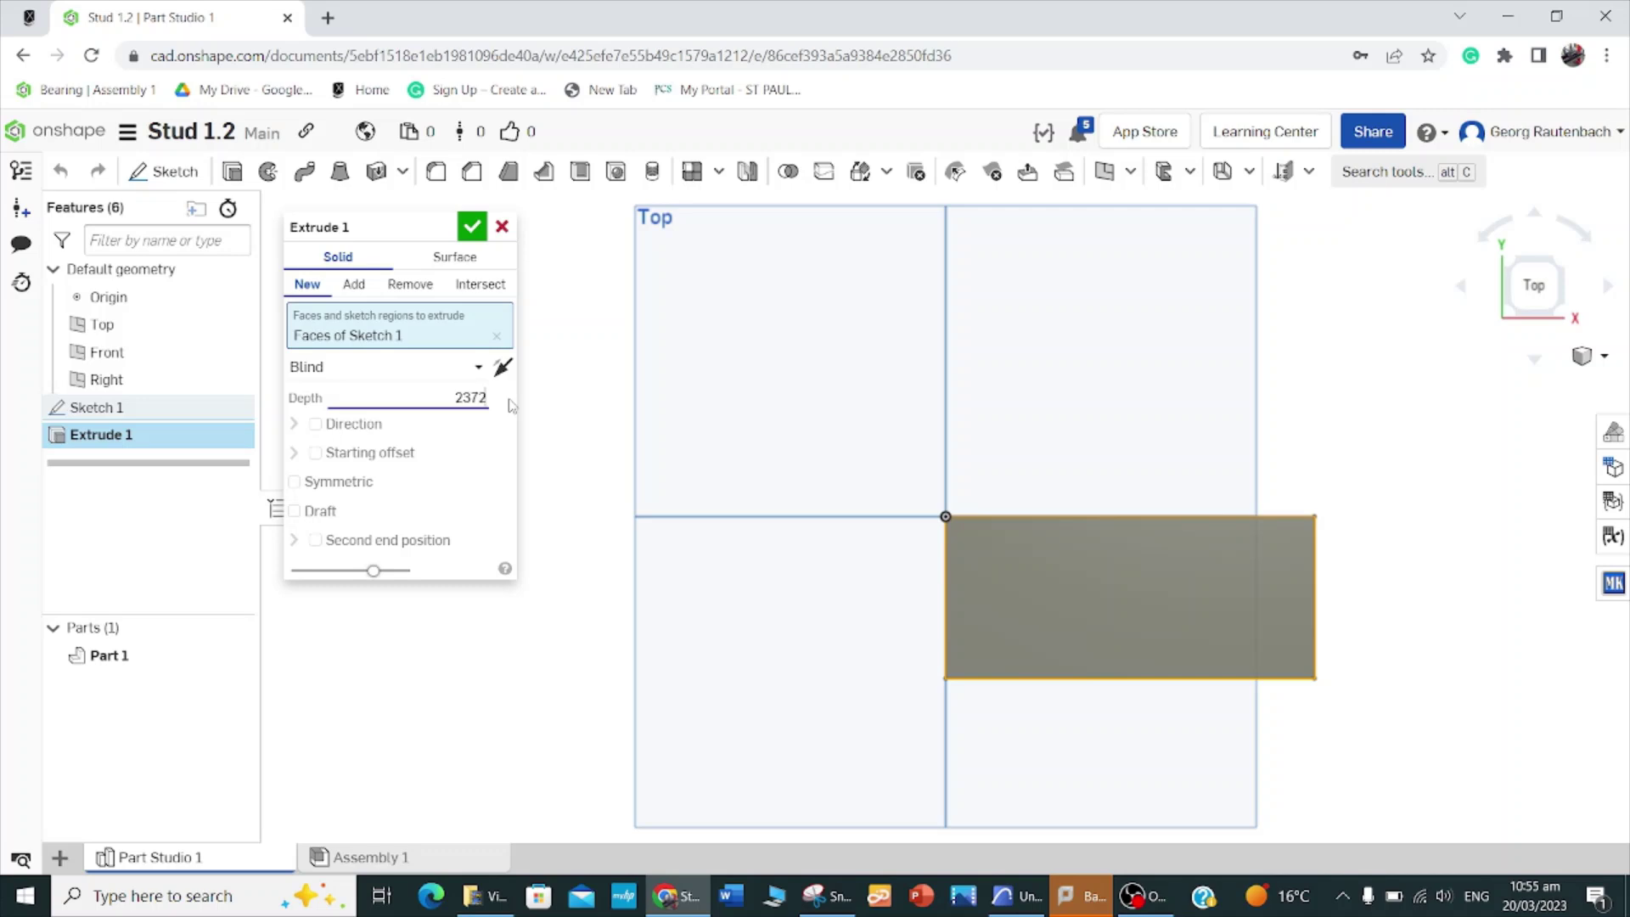
pyautogui.press('Return')
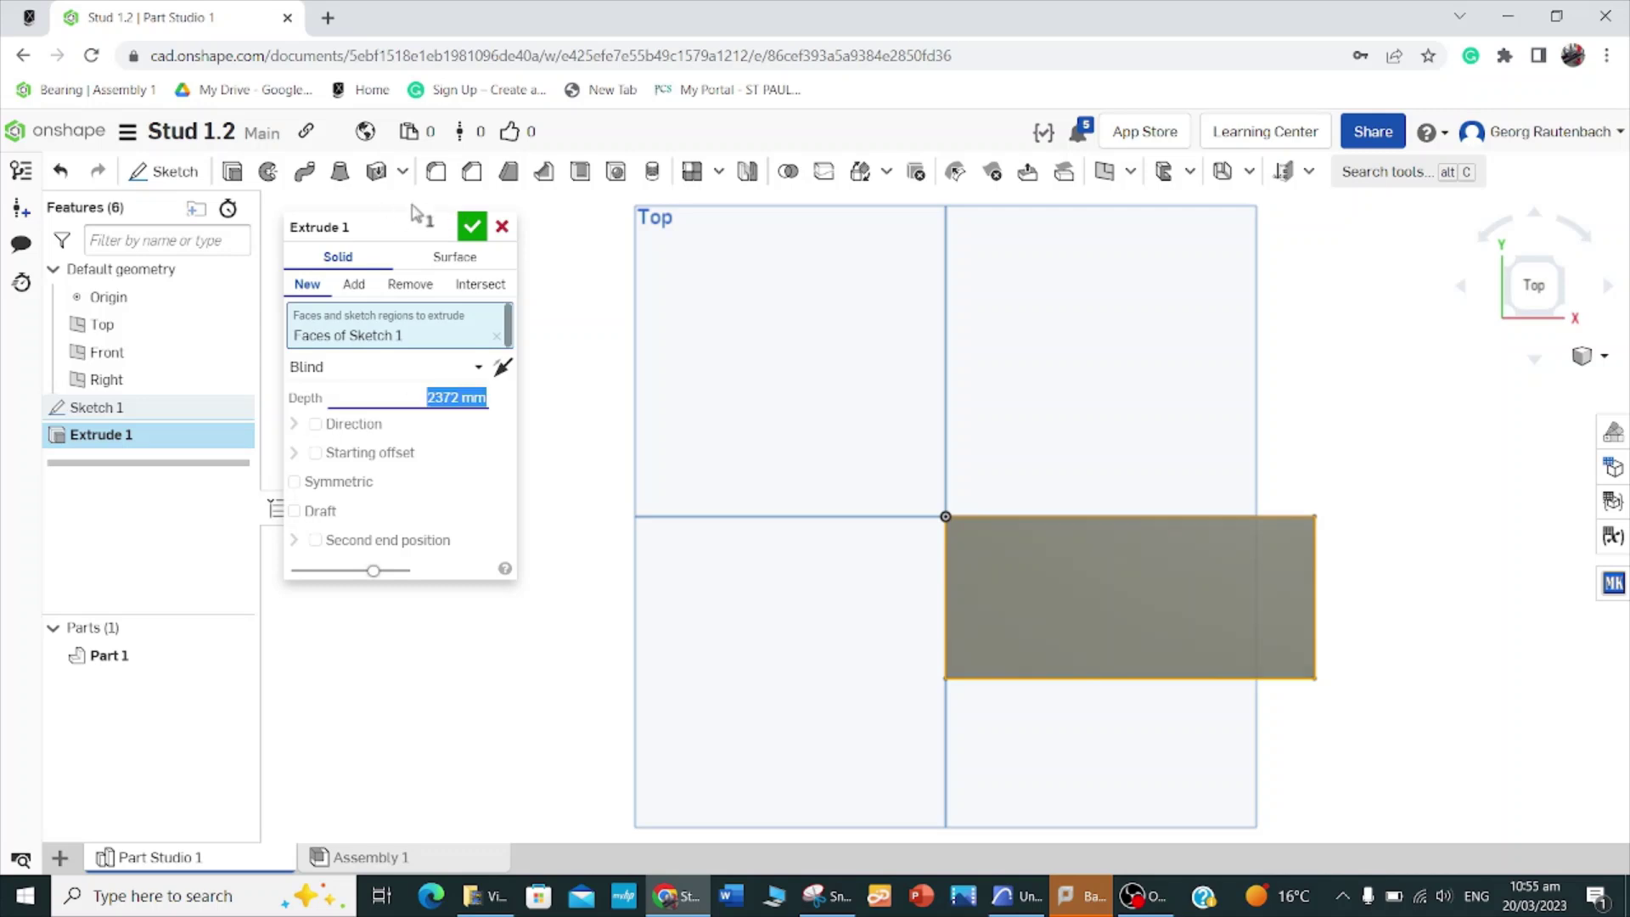
pyautogui.click(476, 229)
pyautogui.moveTo(1062, 571); pyautogui.dragTo(1121, 596, button='right')
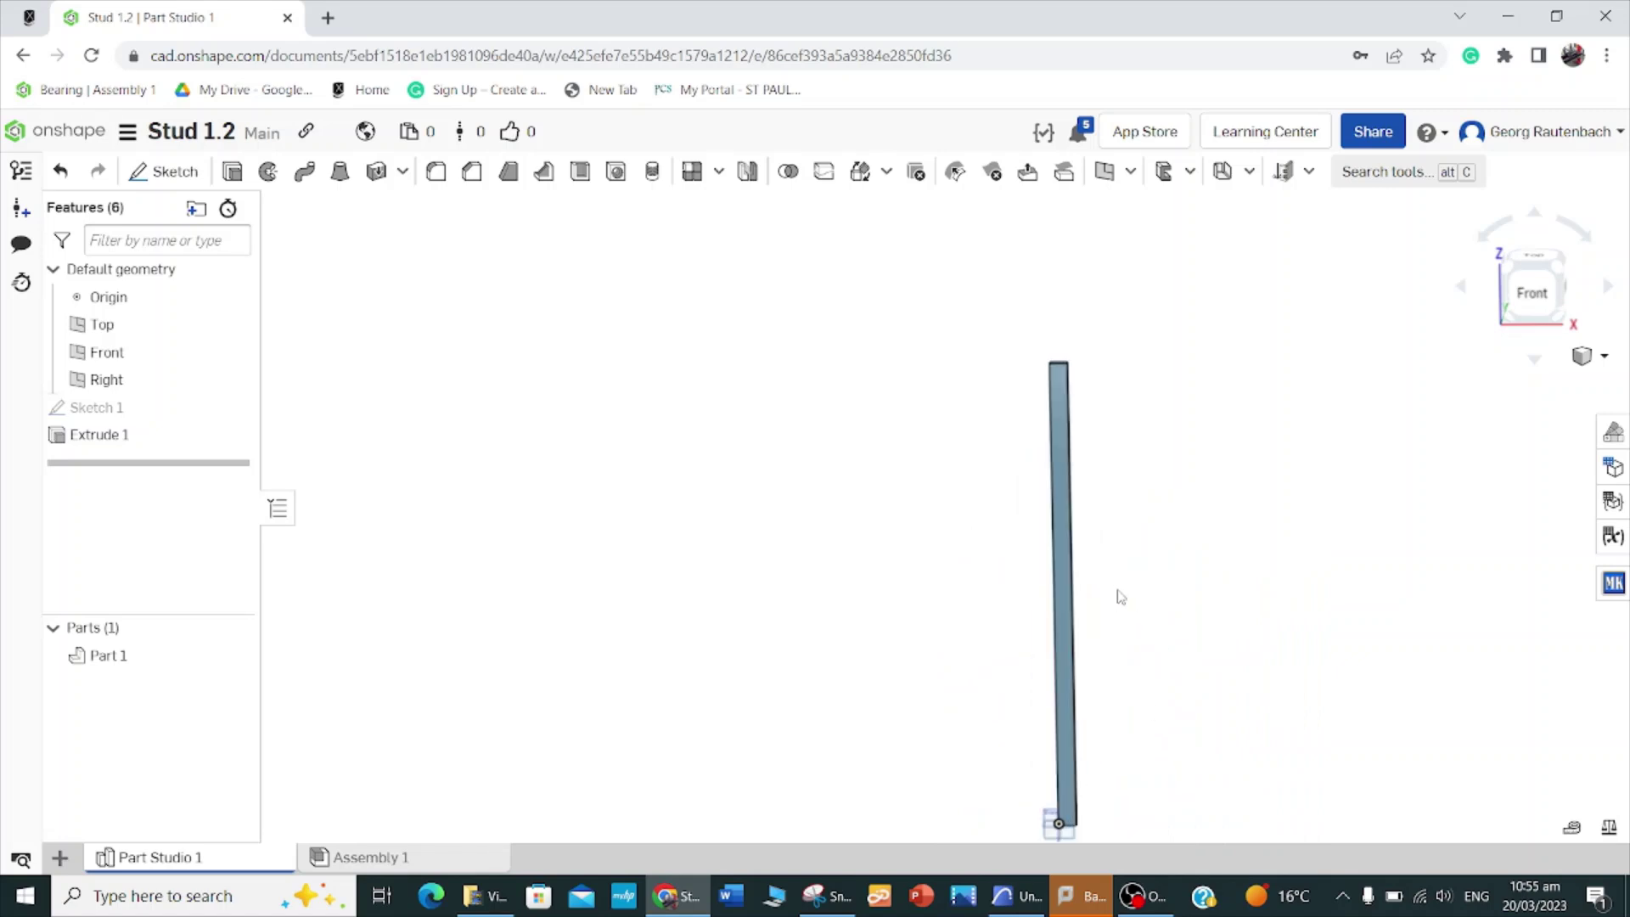
# Step: In Assembly 1, insert Part 1 from the Wall 1.1 bottom plate document and zoom to it
pyautogui.click(387, 860)
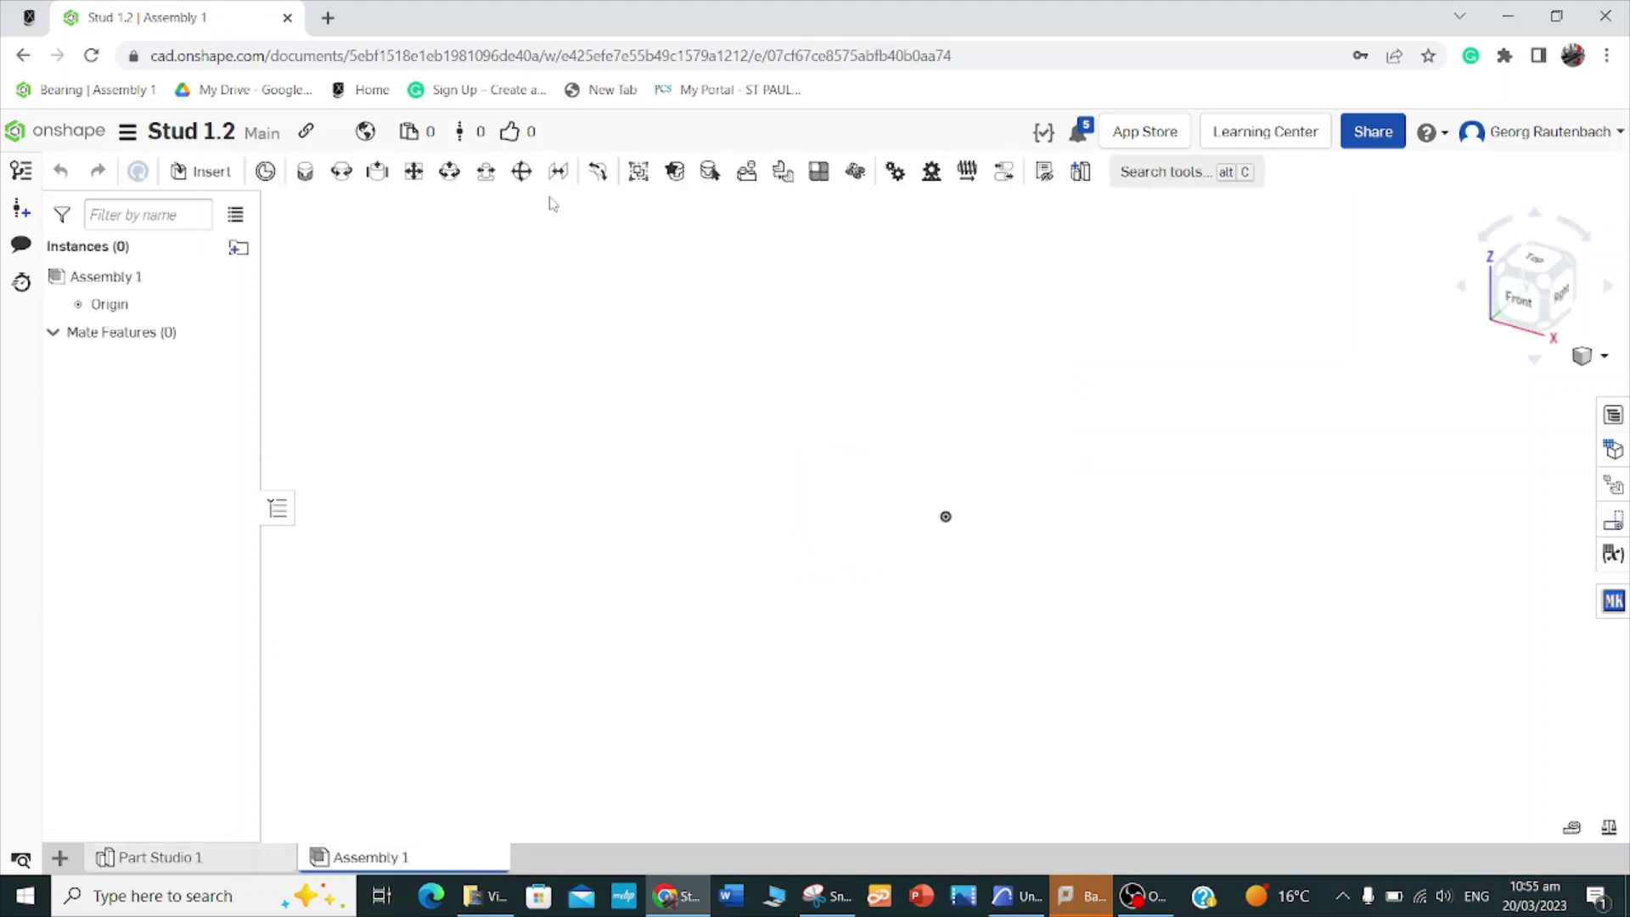
pyautogui.click(201, 171)
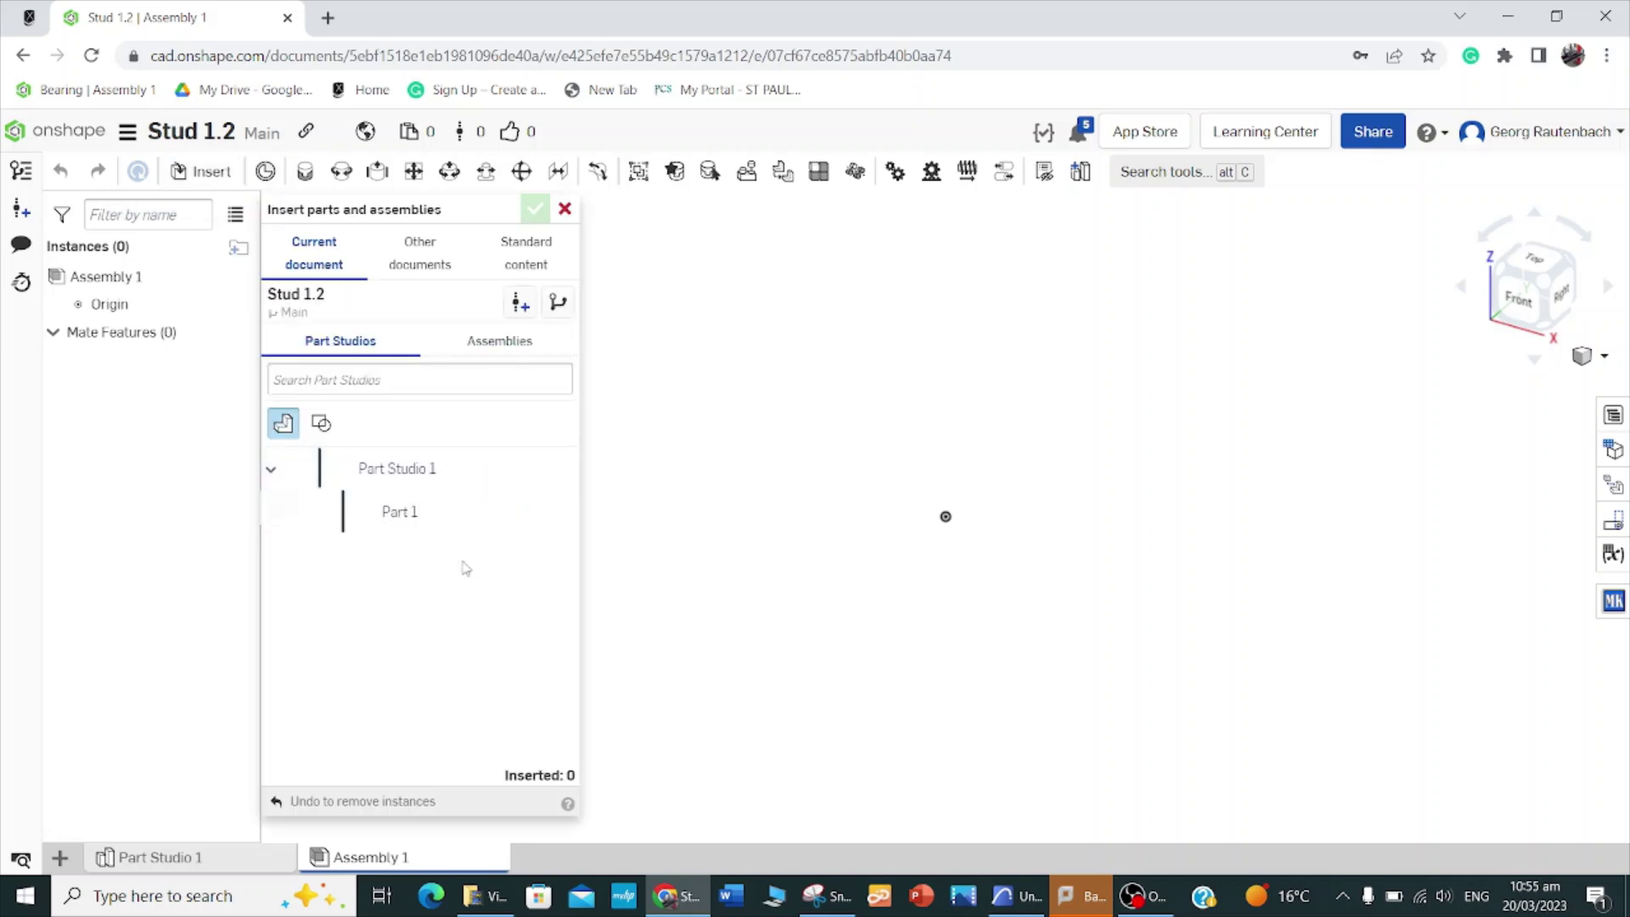
pyautogui.click(418, 264)
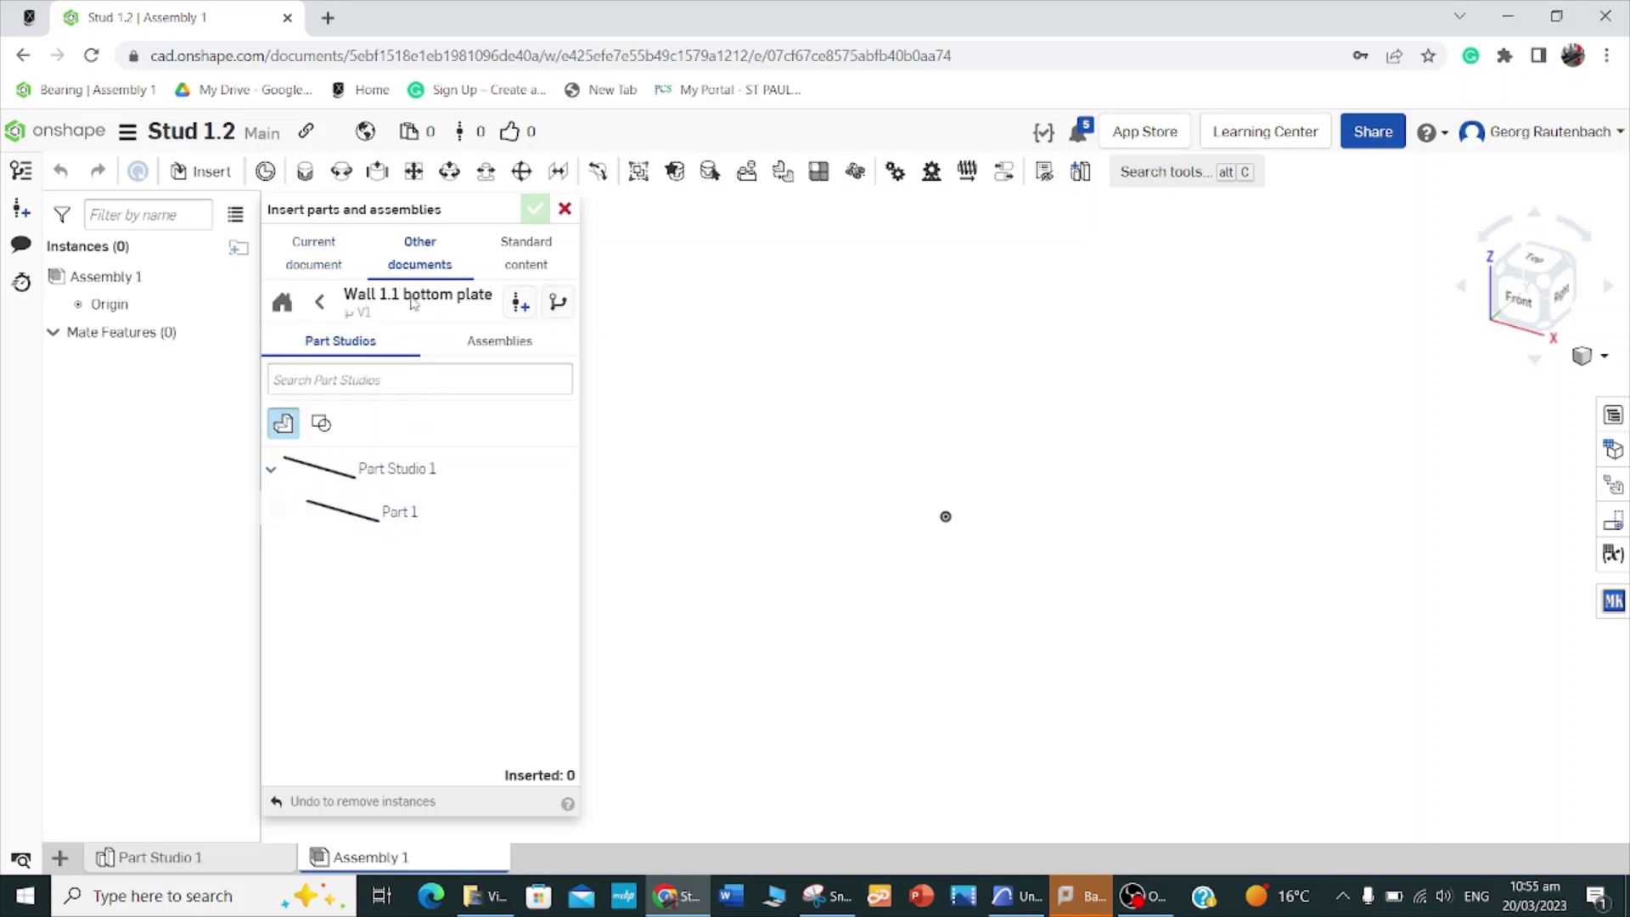
pyautogui.click(321, 508)
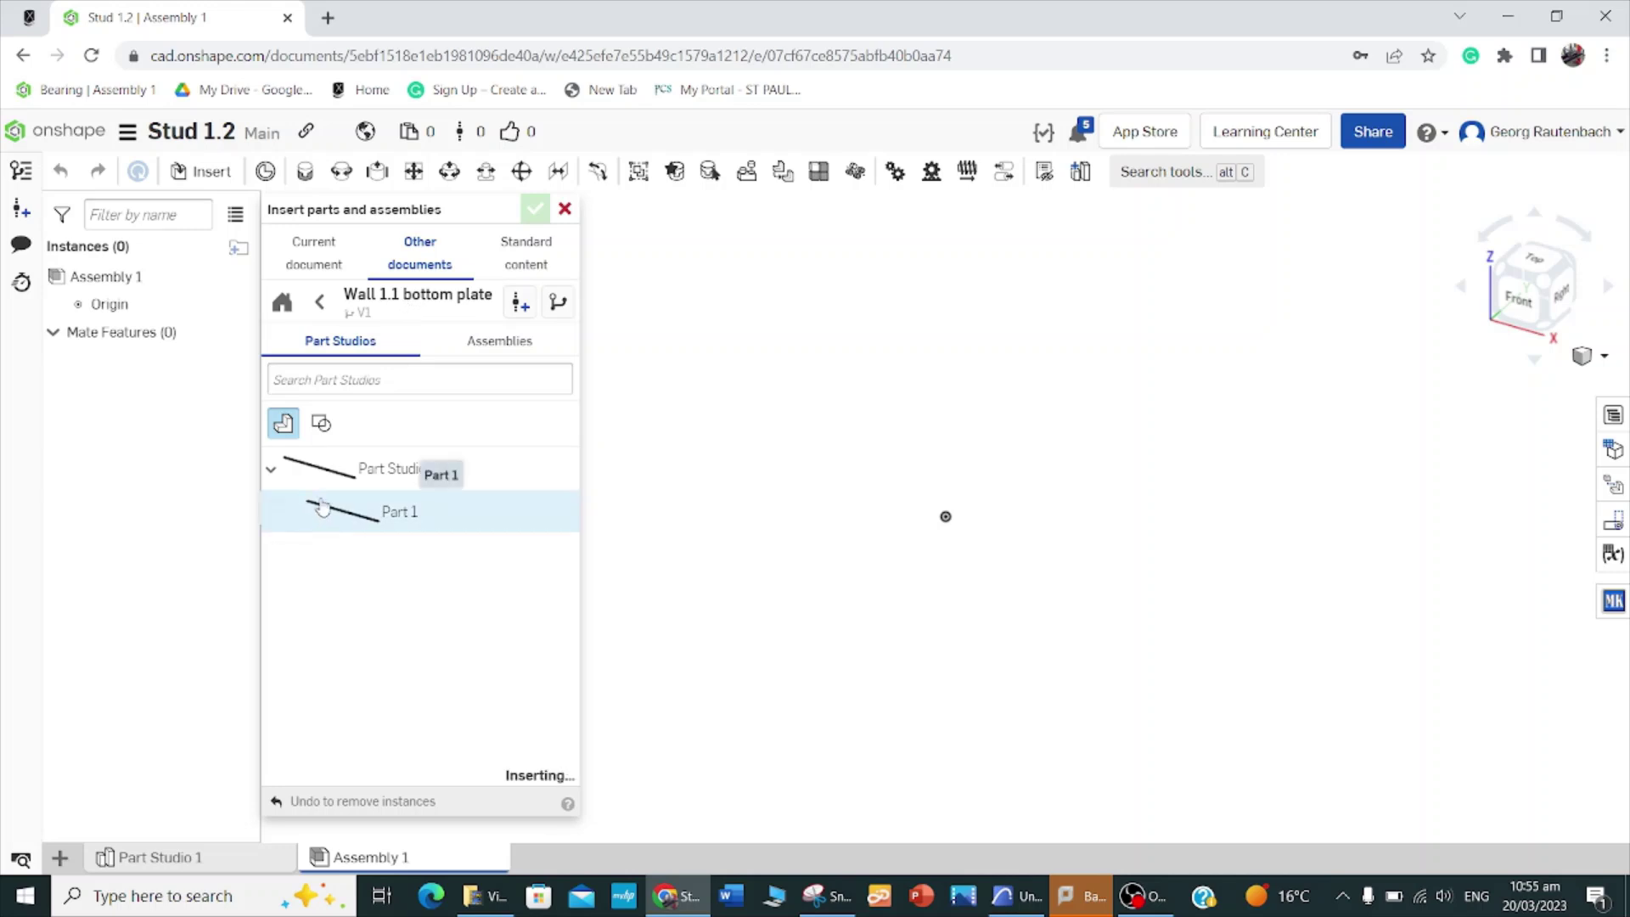
pyautogui.scroll(-5, 874, 491)
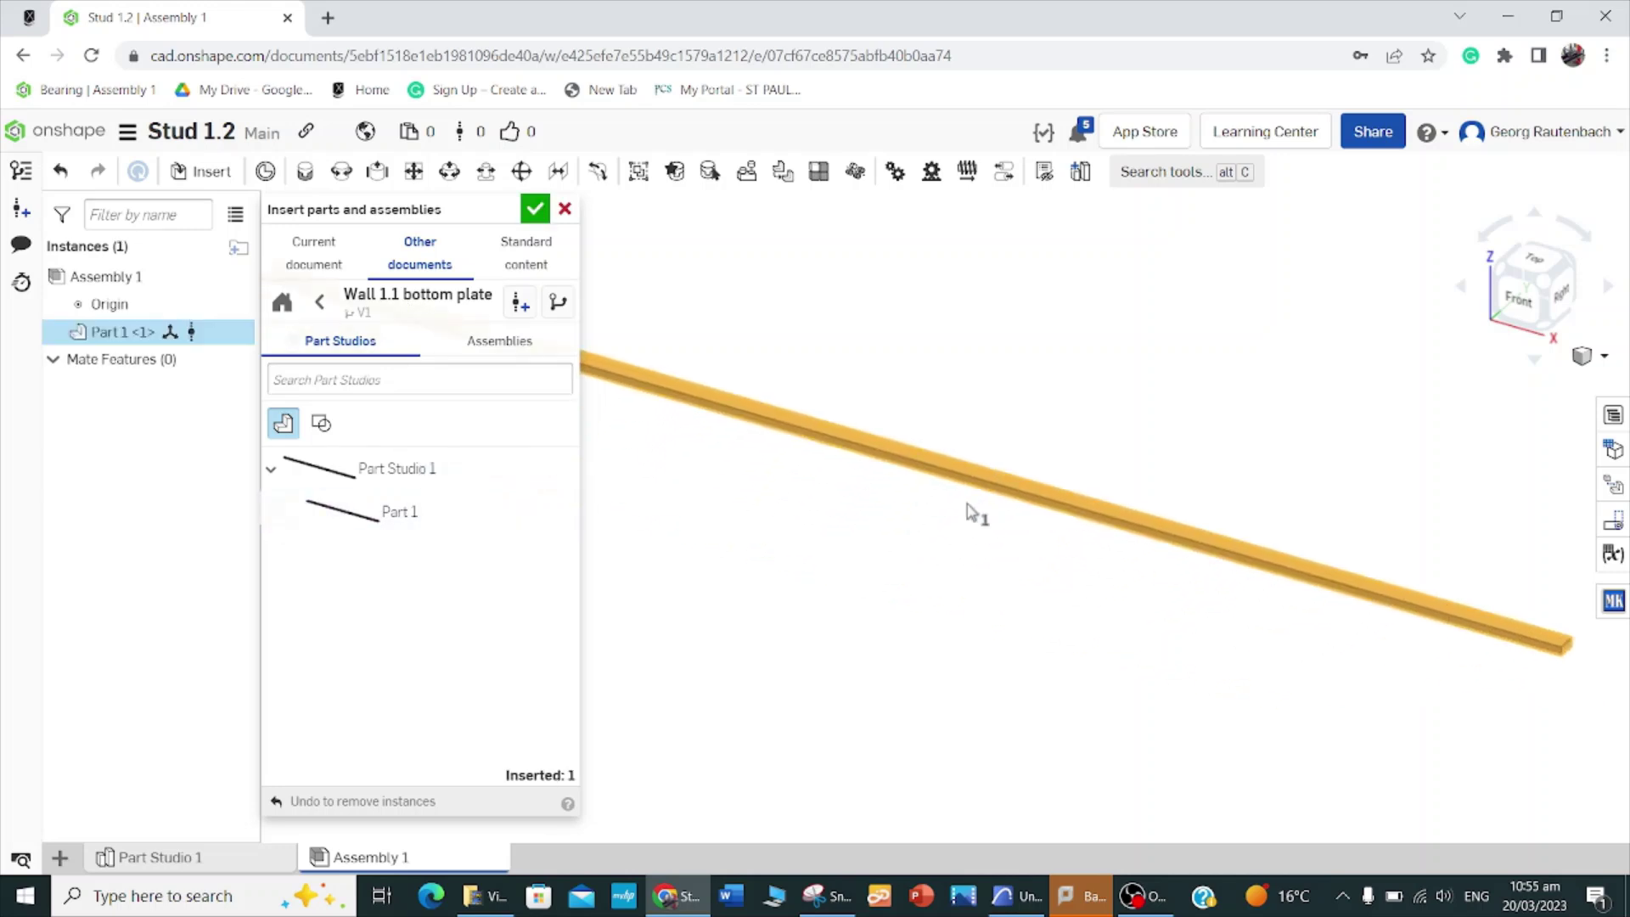
pyautogui.scroll(3, 970, 500)
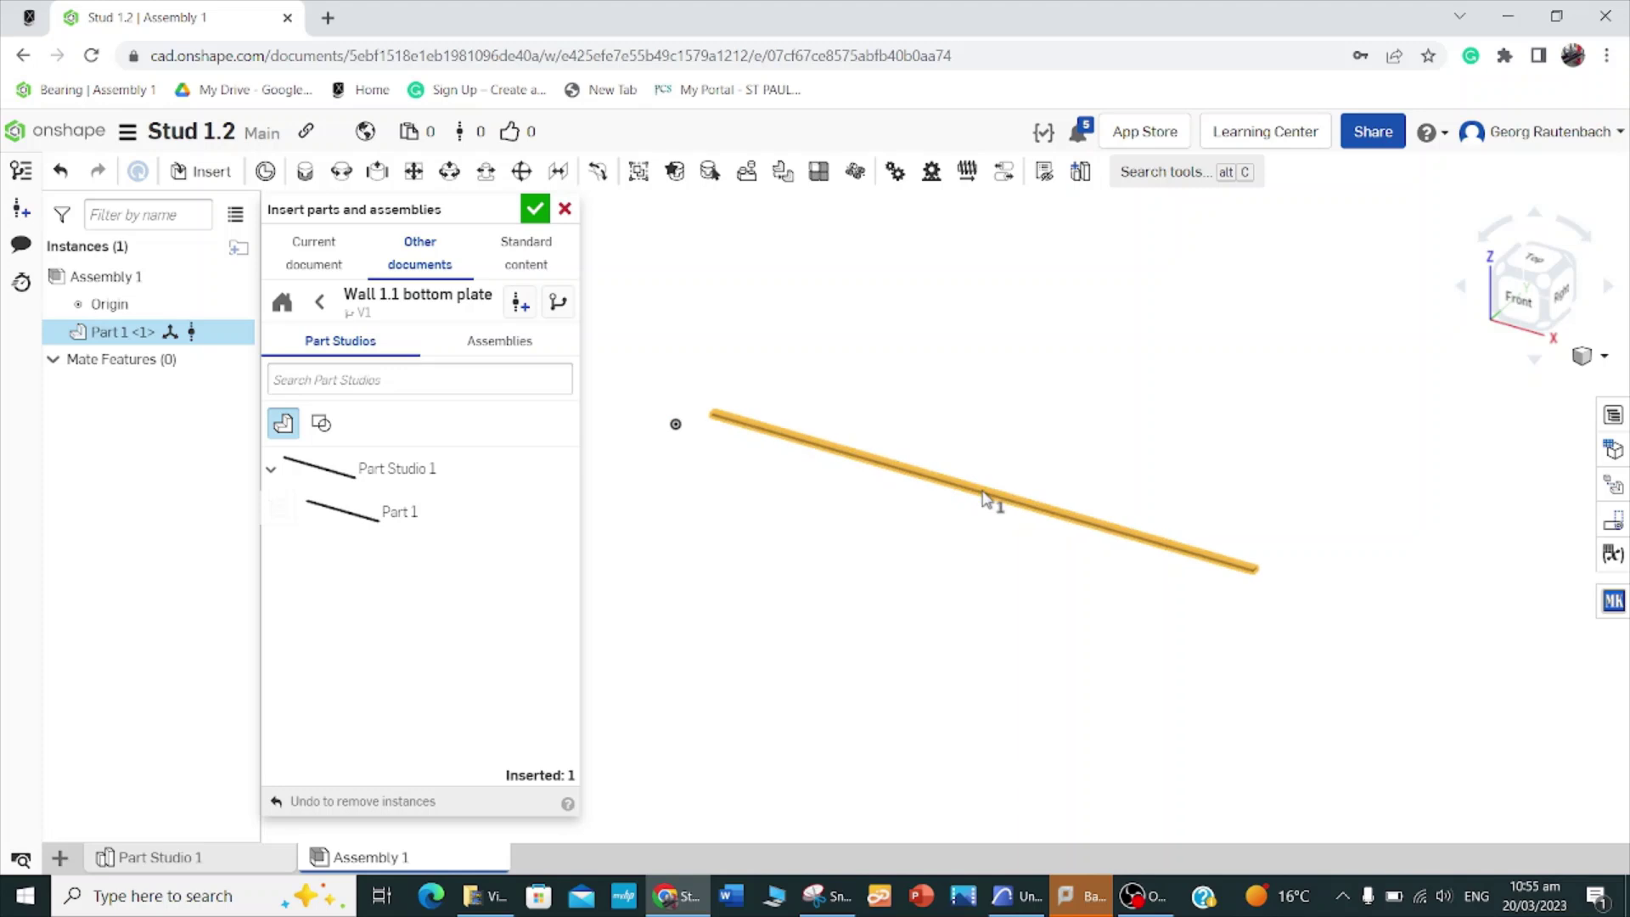
pyautogui.scroll(3, 731, 490)
pyautogui.scroll(2, 713, 476)
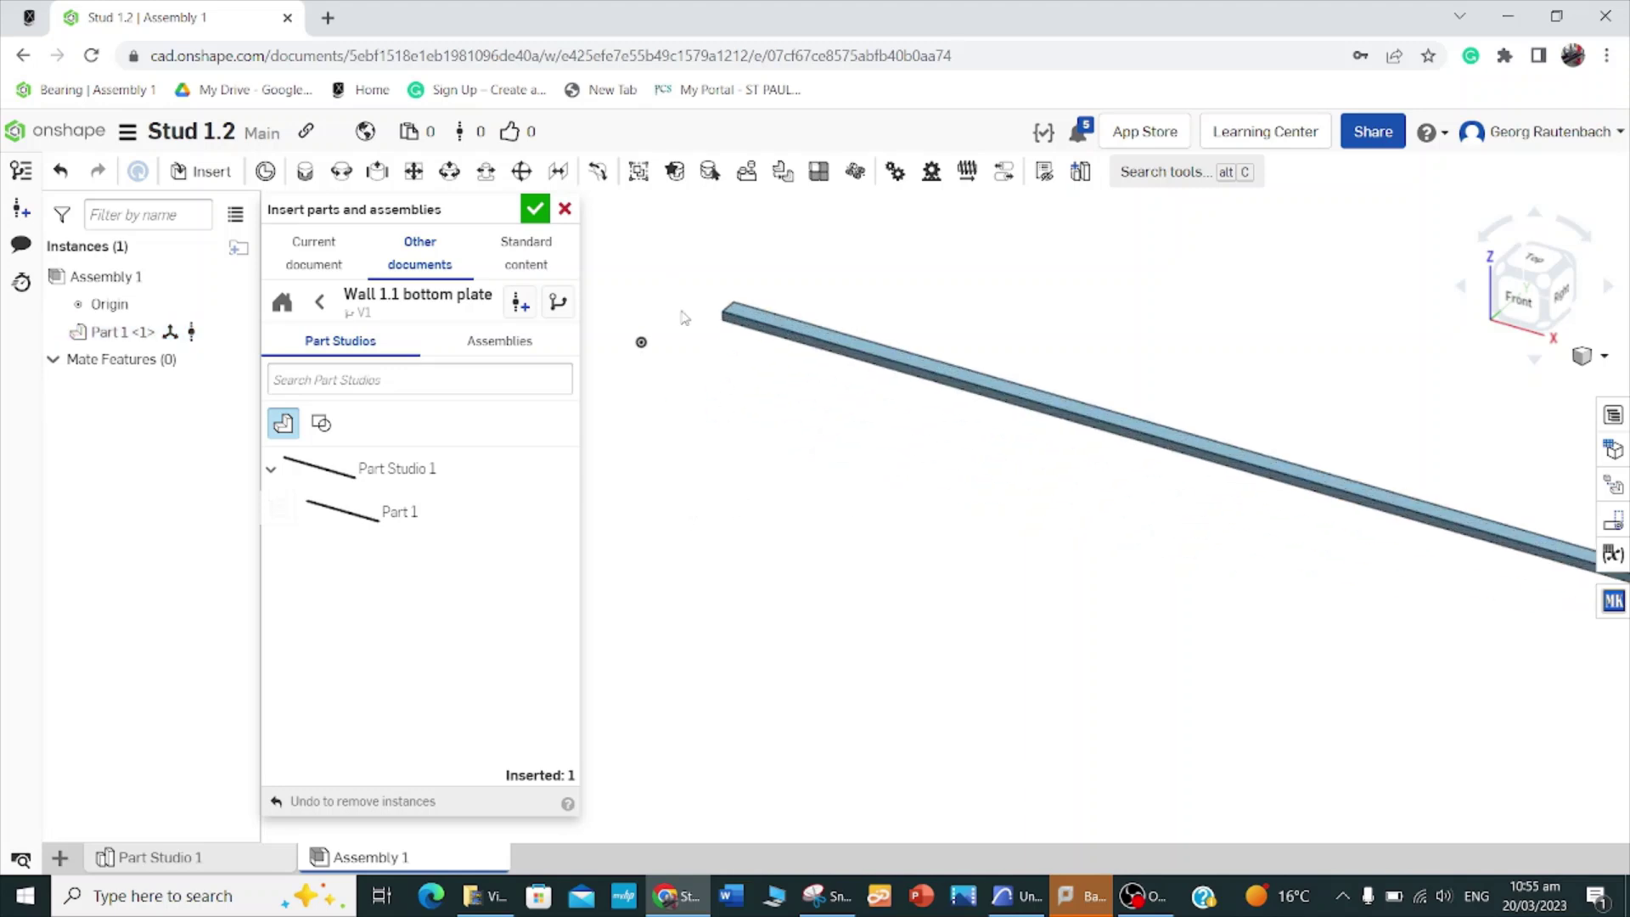
pyautogui.scroll(2, 683, 317)
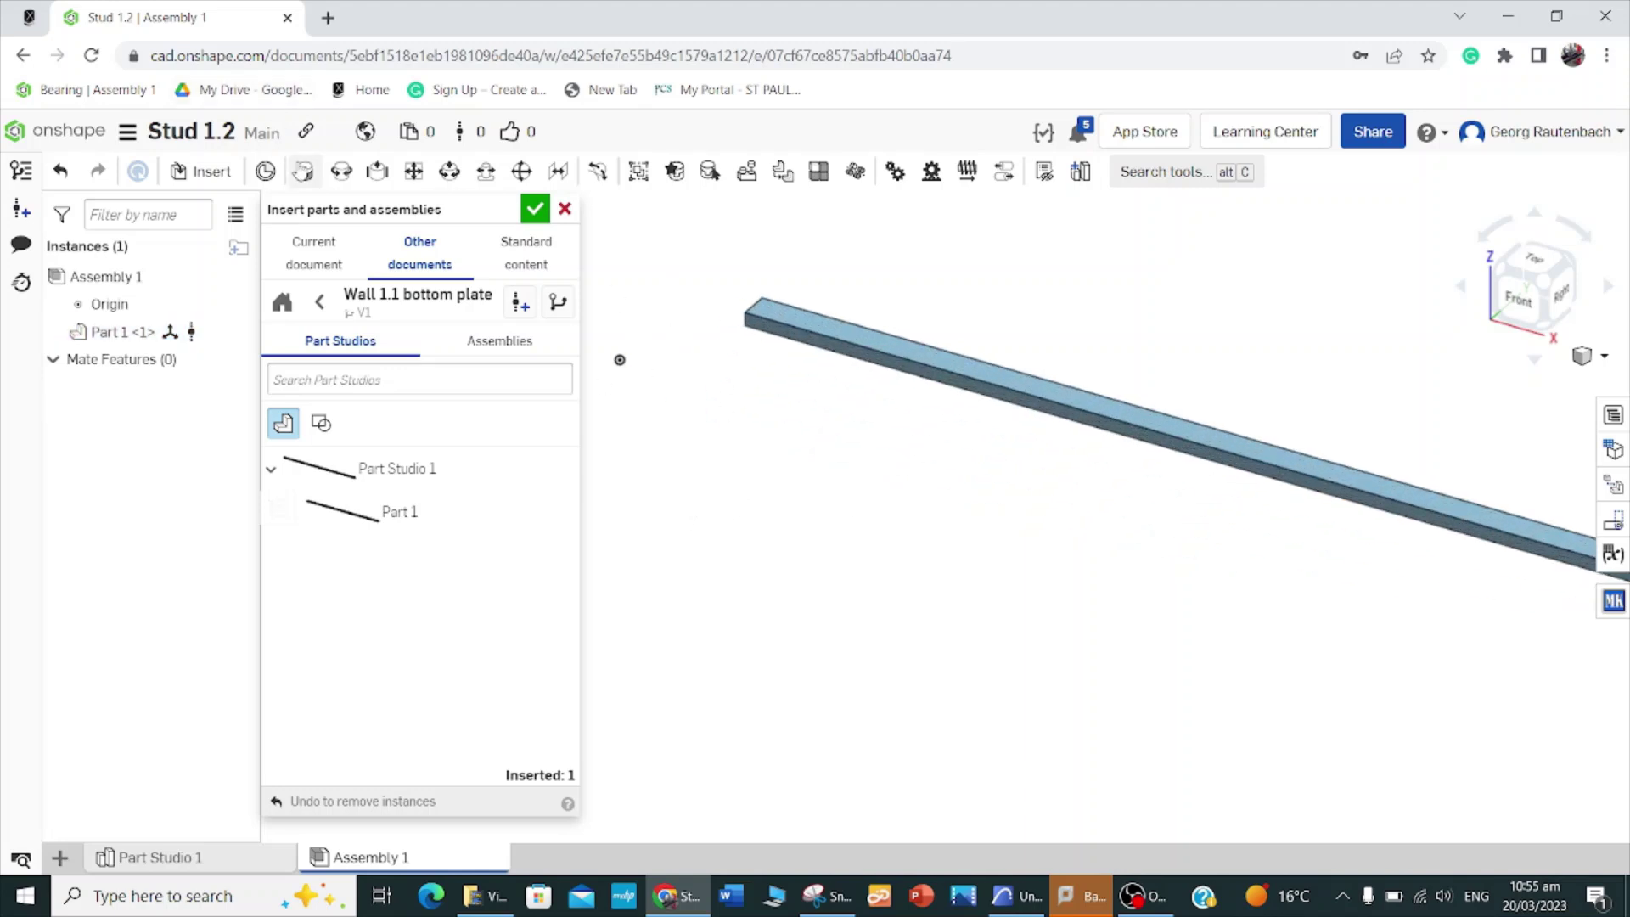
# Step: Fasten the bottom plate's end to the assembly origin with a Fastened mate
pyautogui.click(306, 175)
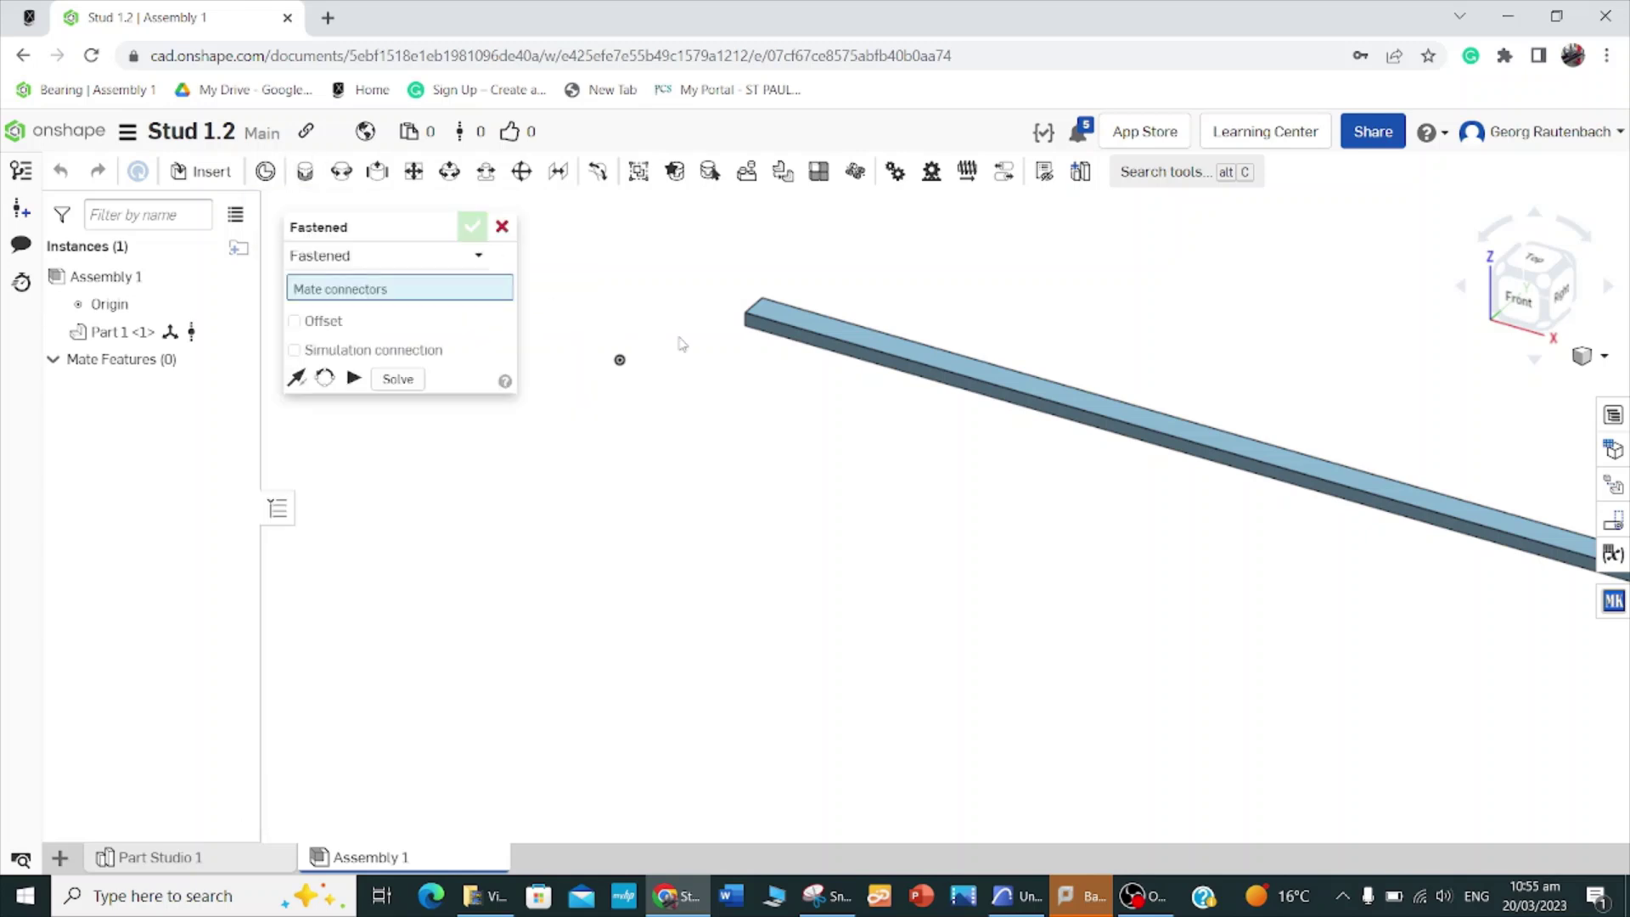
pyautogui.click(625, 361)
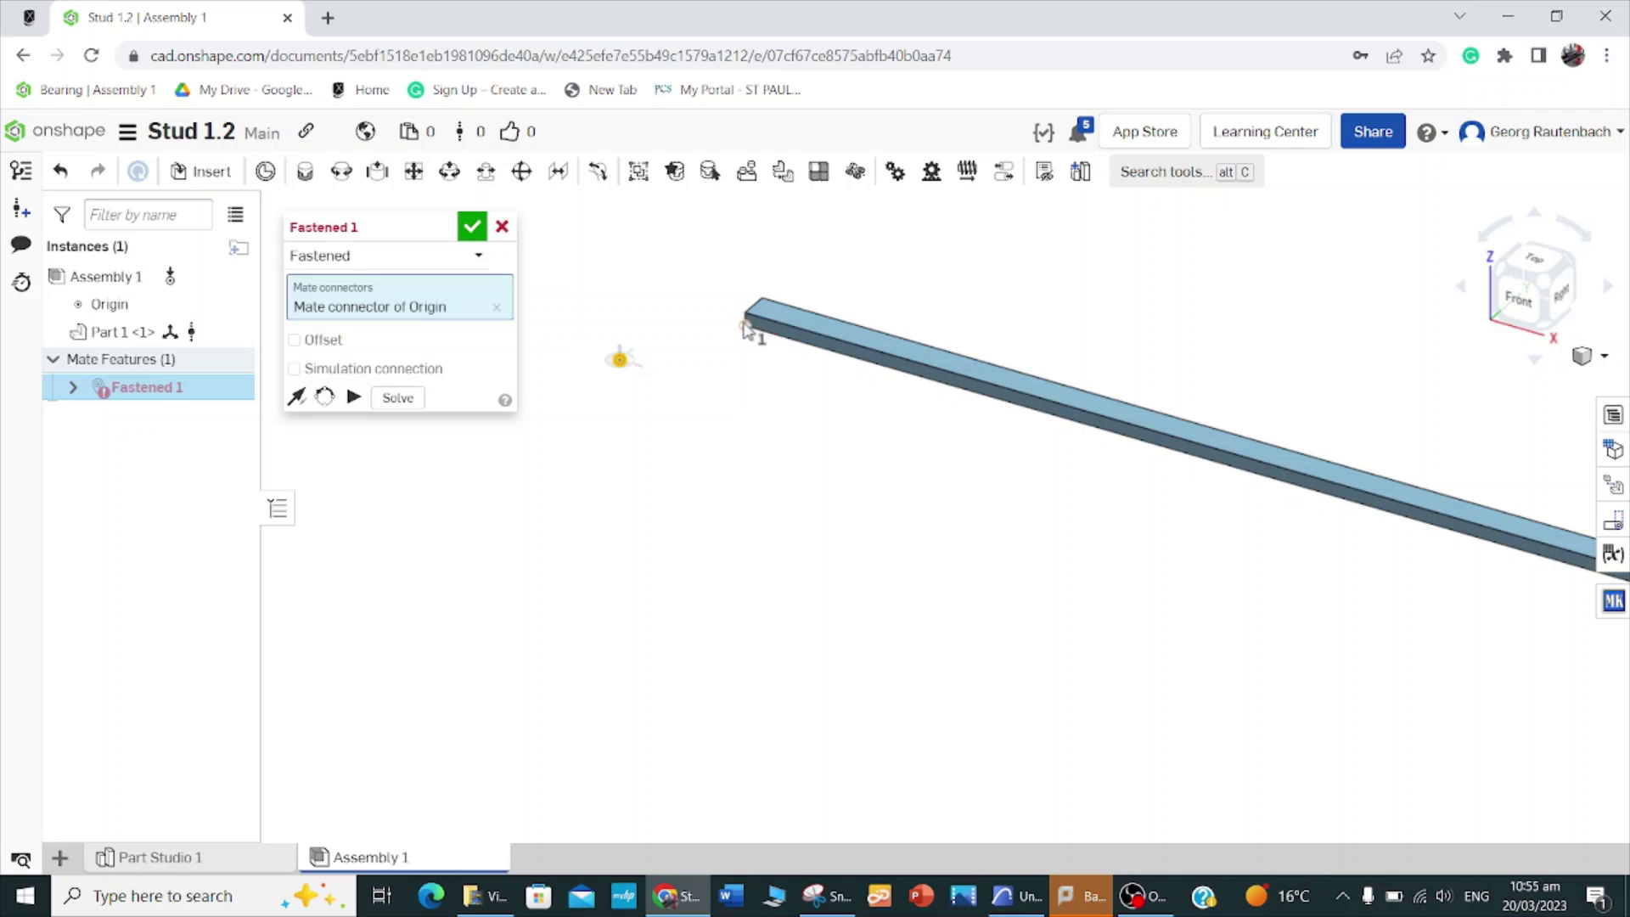
pyautogui.click(747, 336)
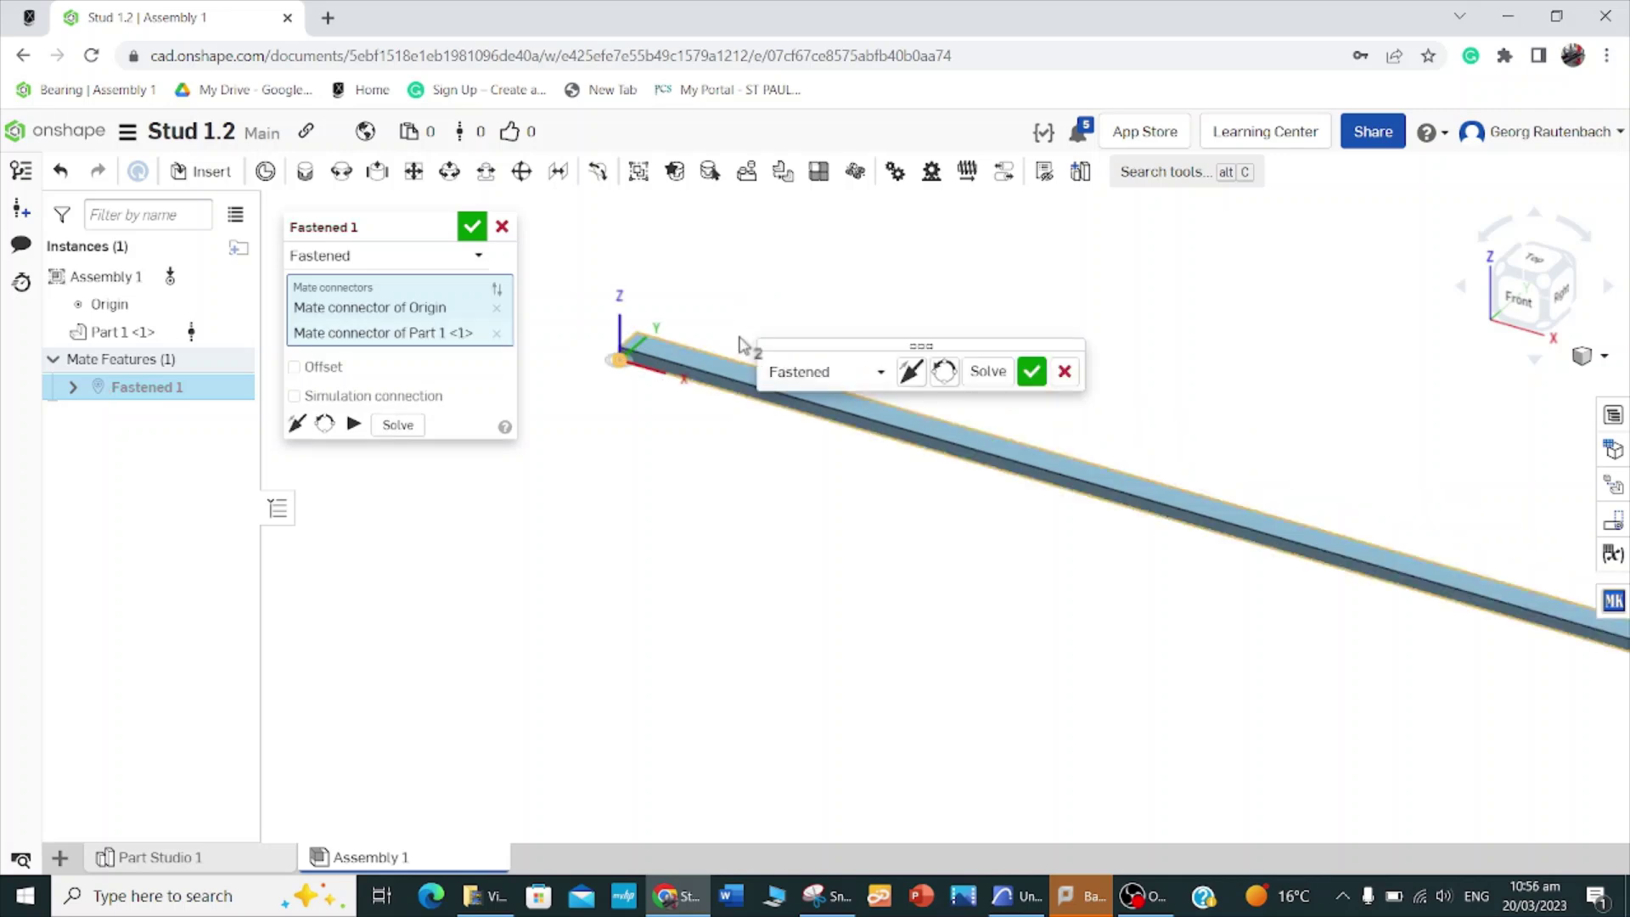
pyautogui.click(1032, 371)
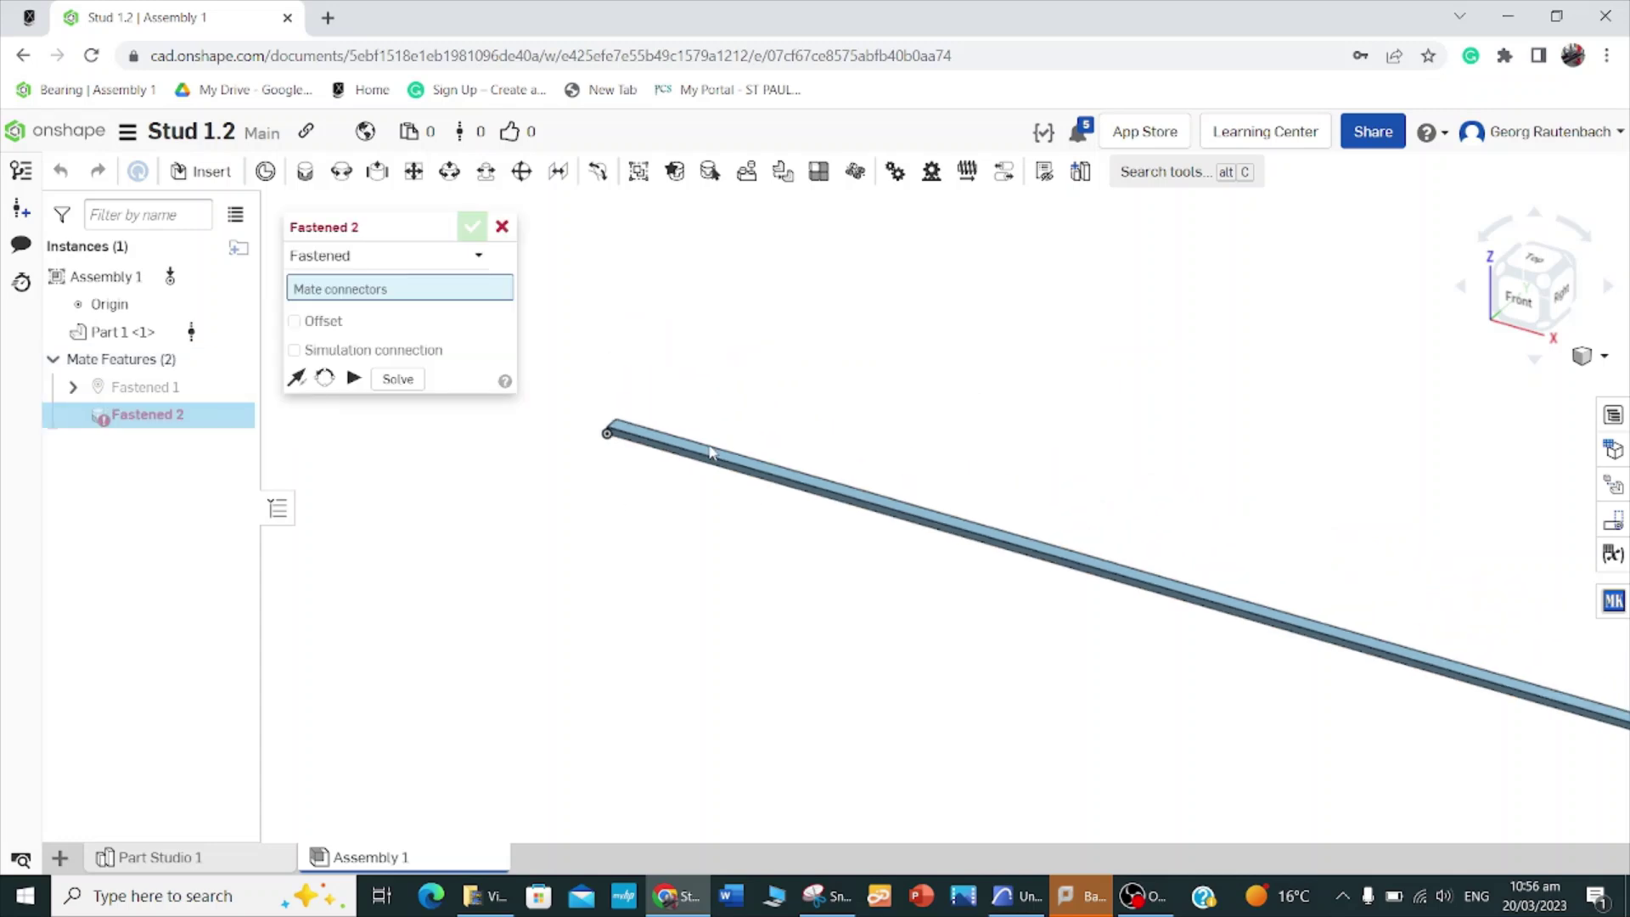
pyautogui.scroll(10, 526, 442)
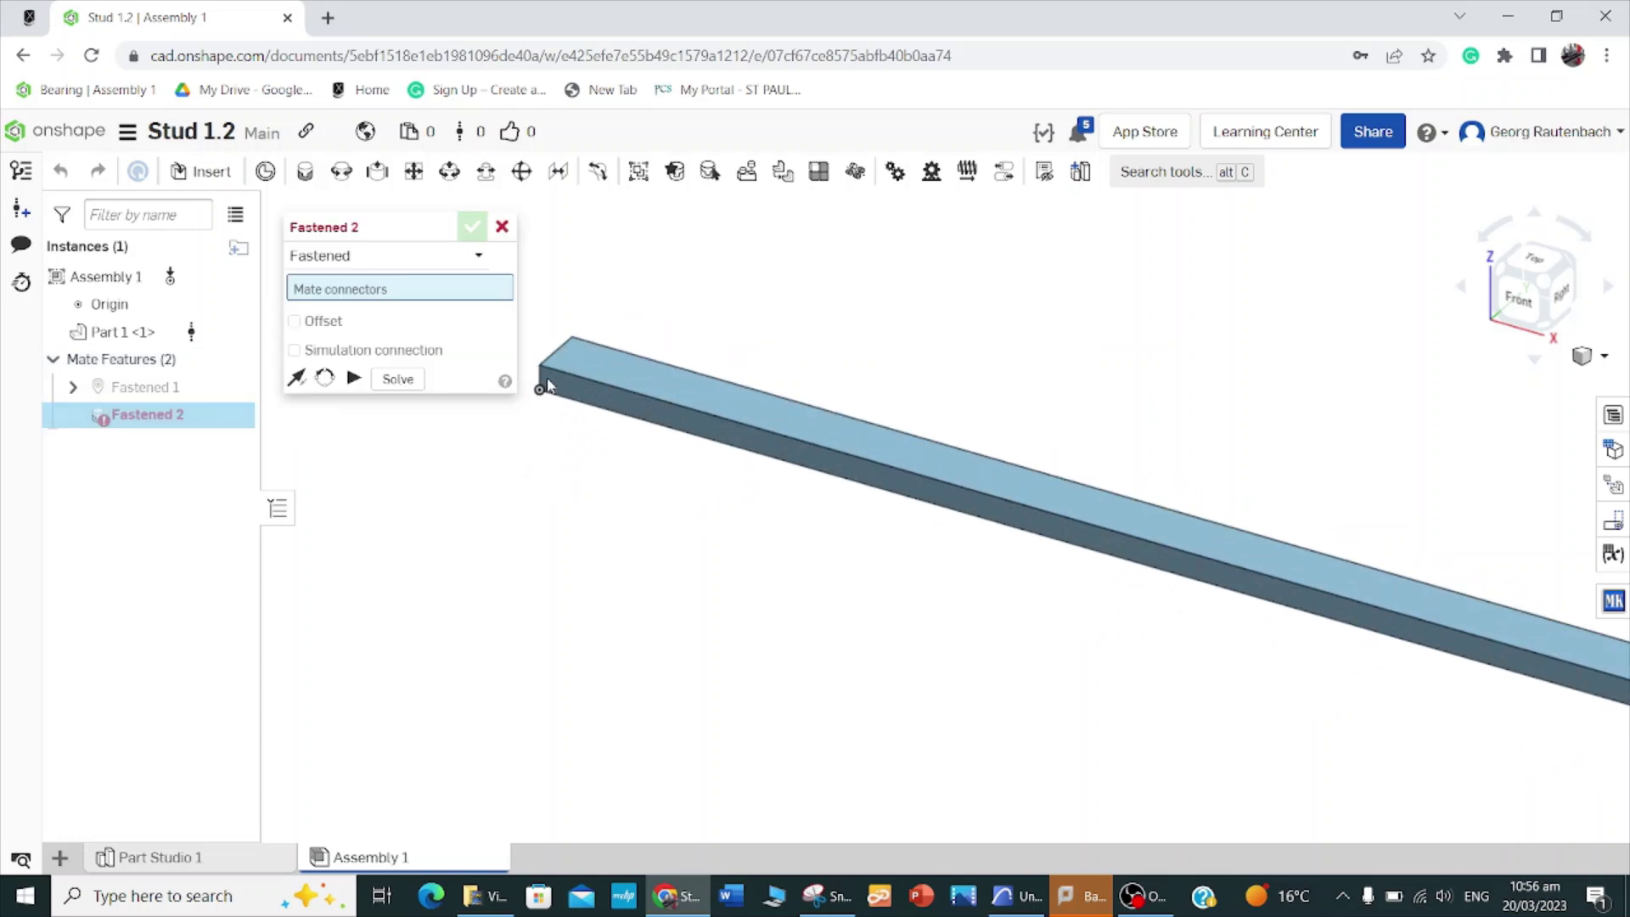
pyautogui.scroll(-6, 531, 443)
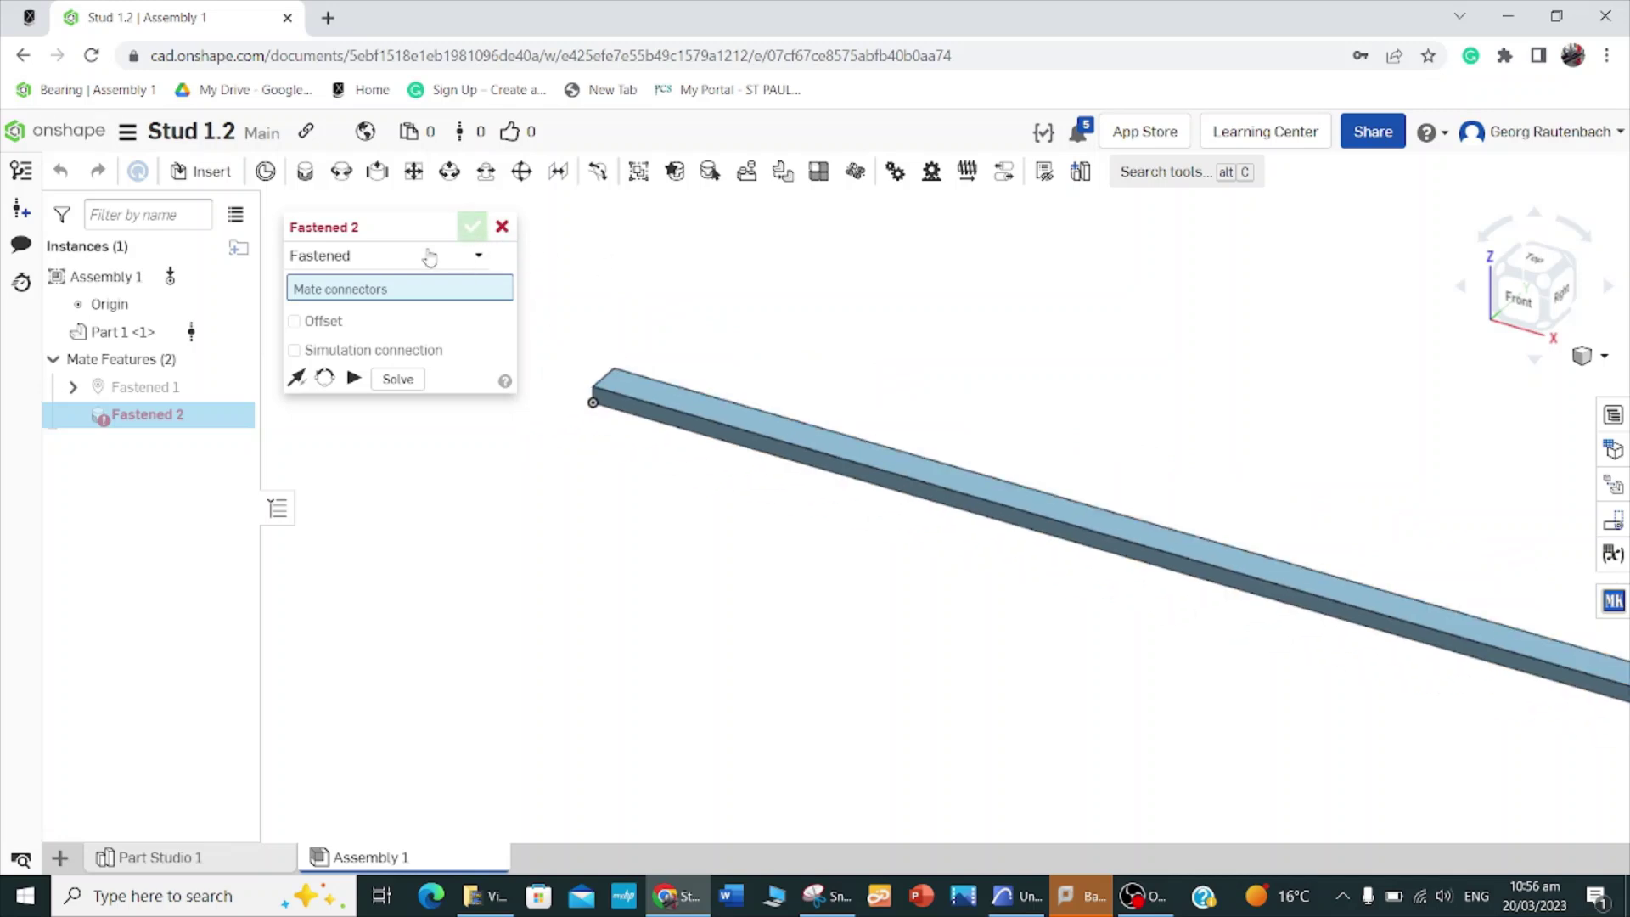
# Step: Insert a second instance of stud Part 1 from the current document and start a Fastened mate
pyautogui.click(194, 172)
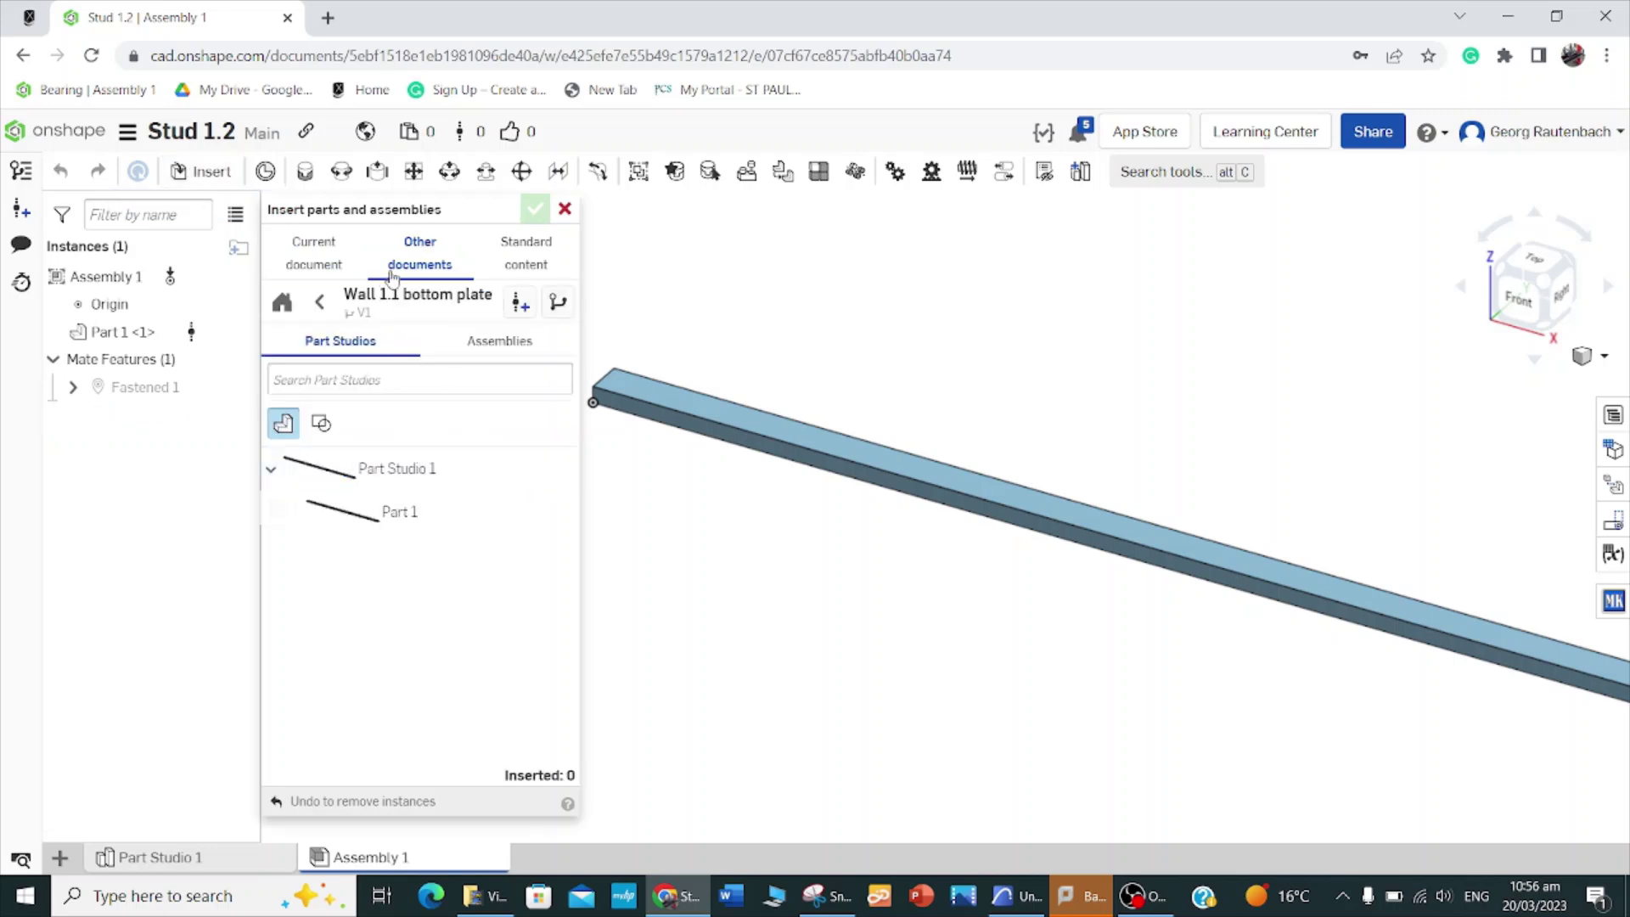
pyautogui.click(331, 246)
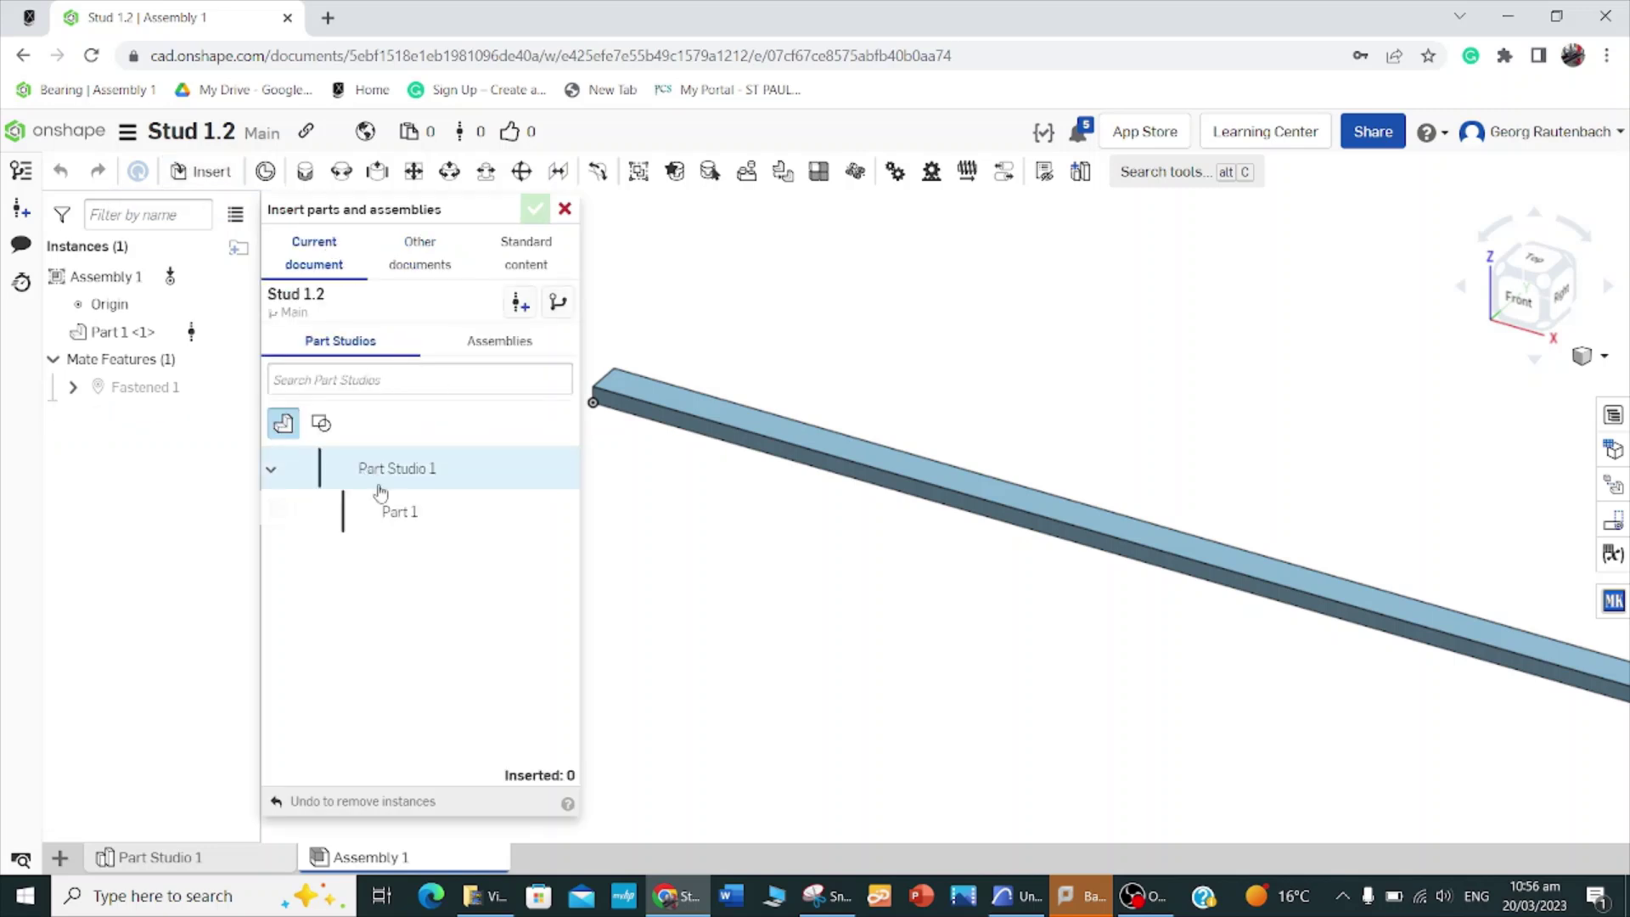
pyautogui.click(403, 510)
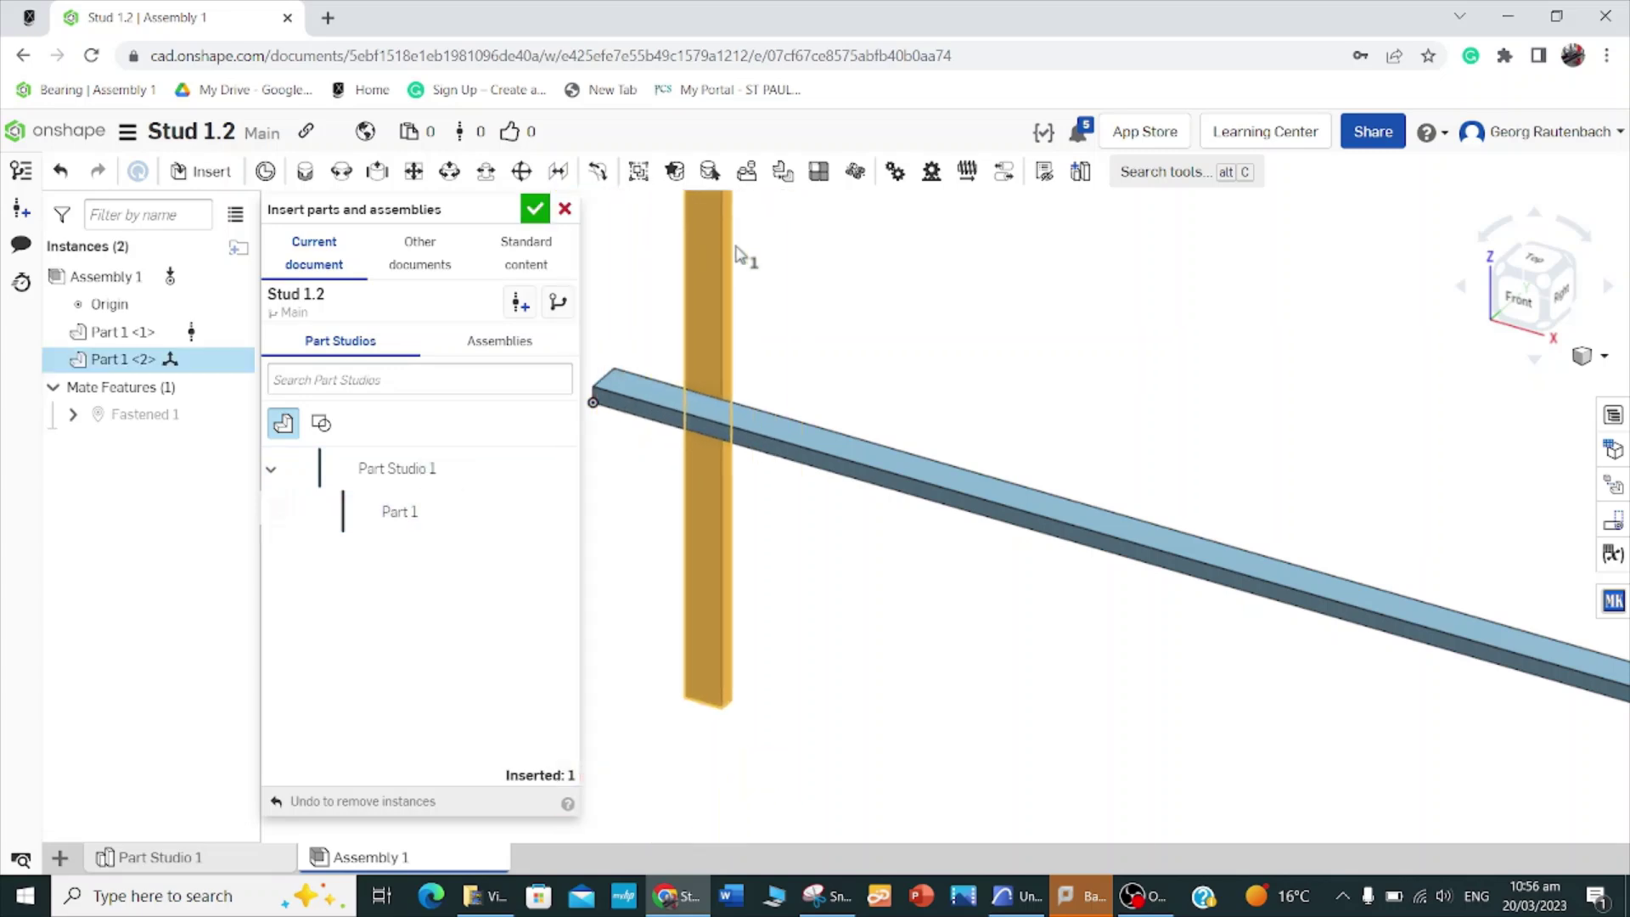
pyautogui.scroll(2, 771, 275)
pyautogui.scroll(-2, 964, 492)
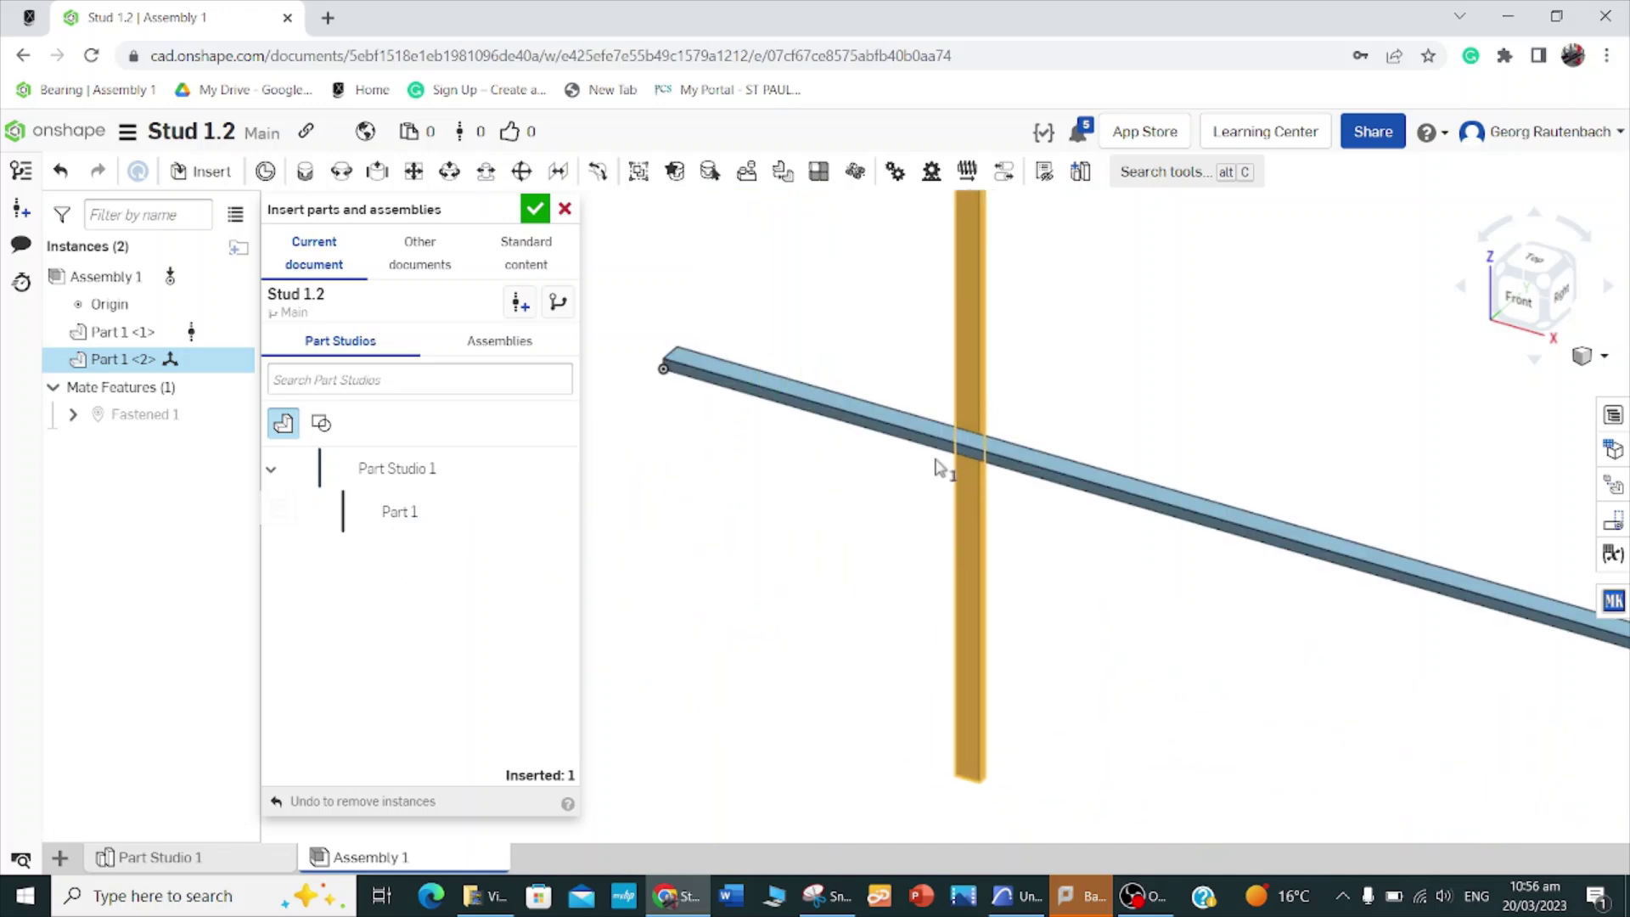
pyautogui.click(785, 426)
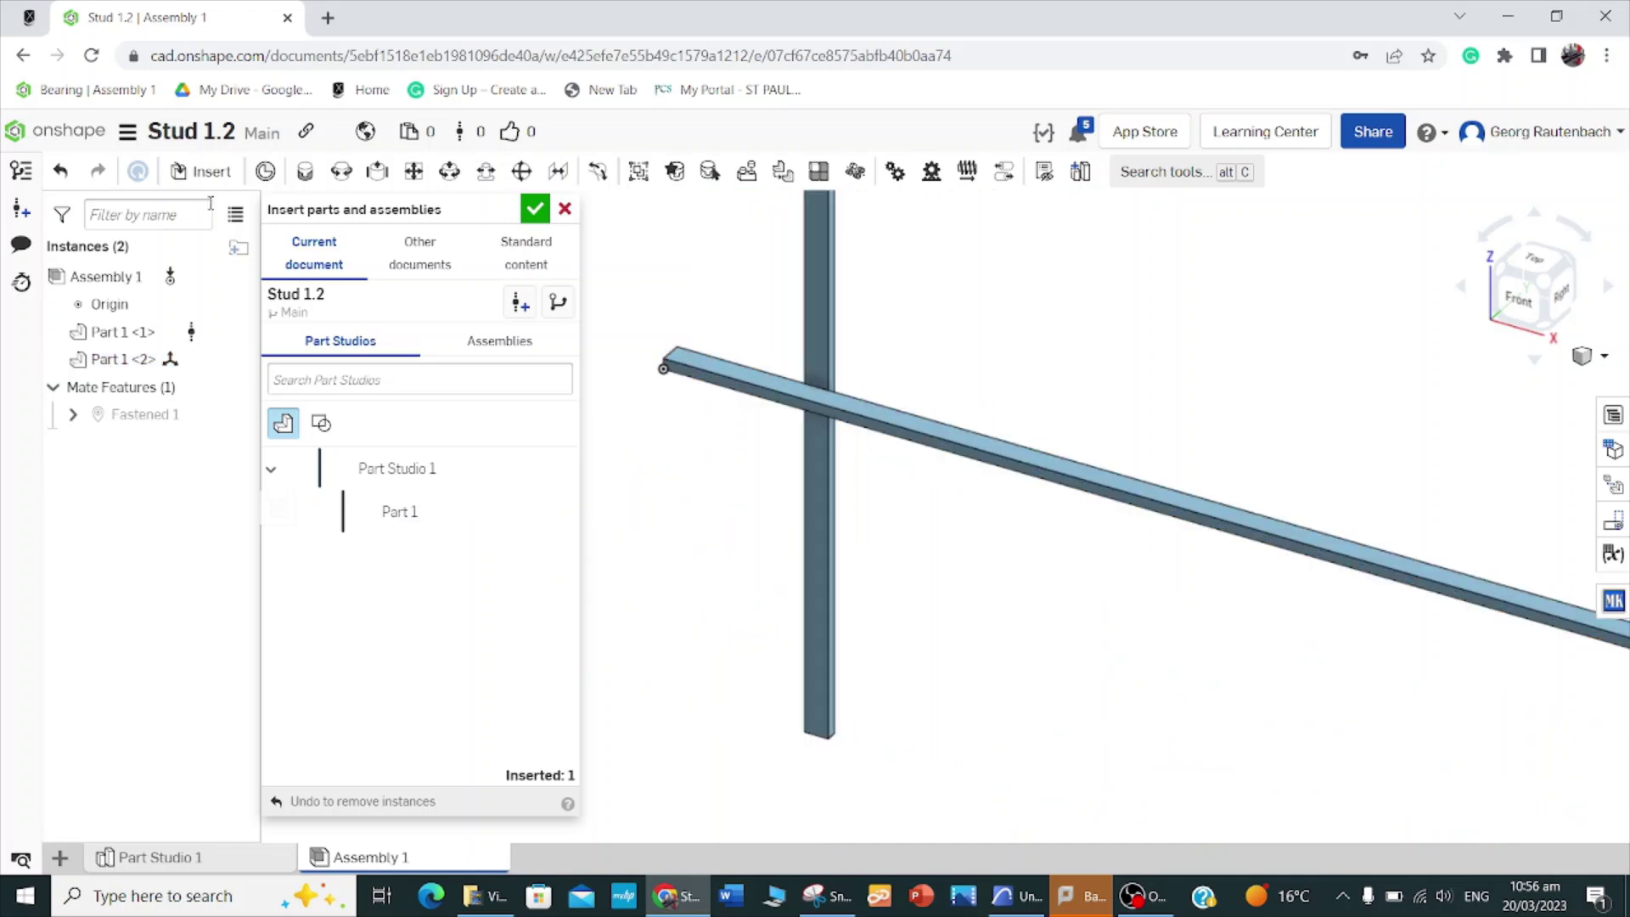
pyautogui.click(305, 170)
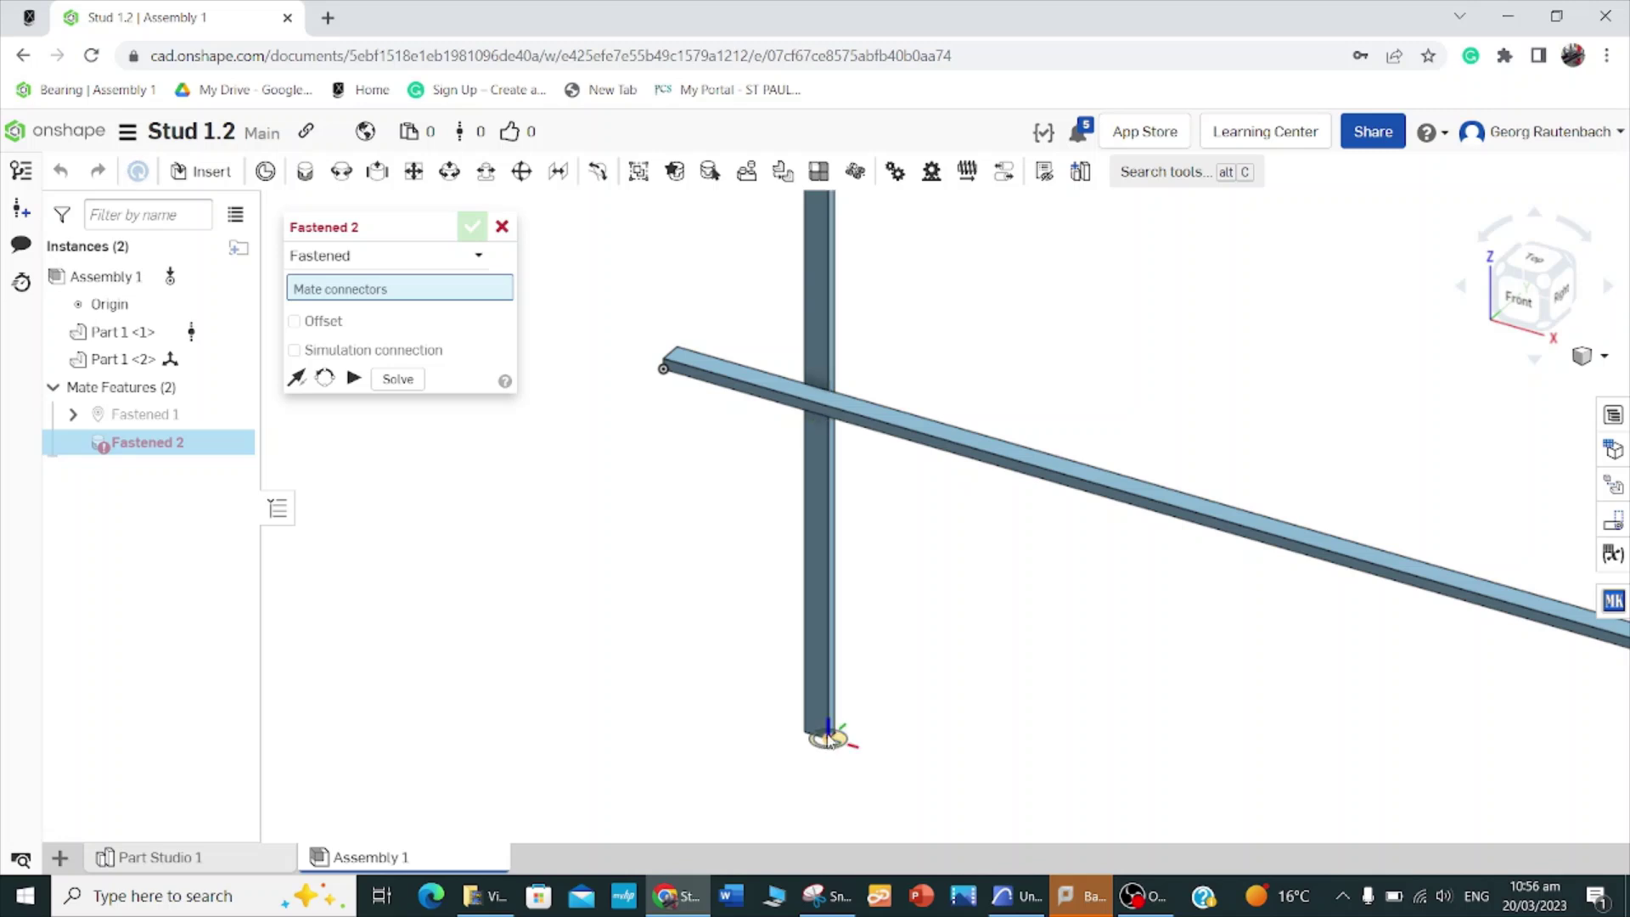
# Step: Fasten the stud's bottom connector to the plate's end connector, reoriented to stand square
pyautogui.click(828, 740)
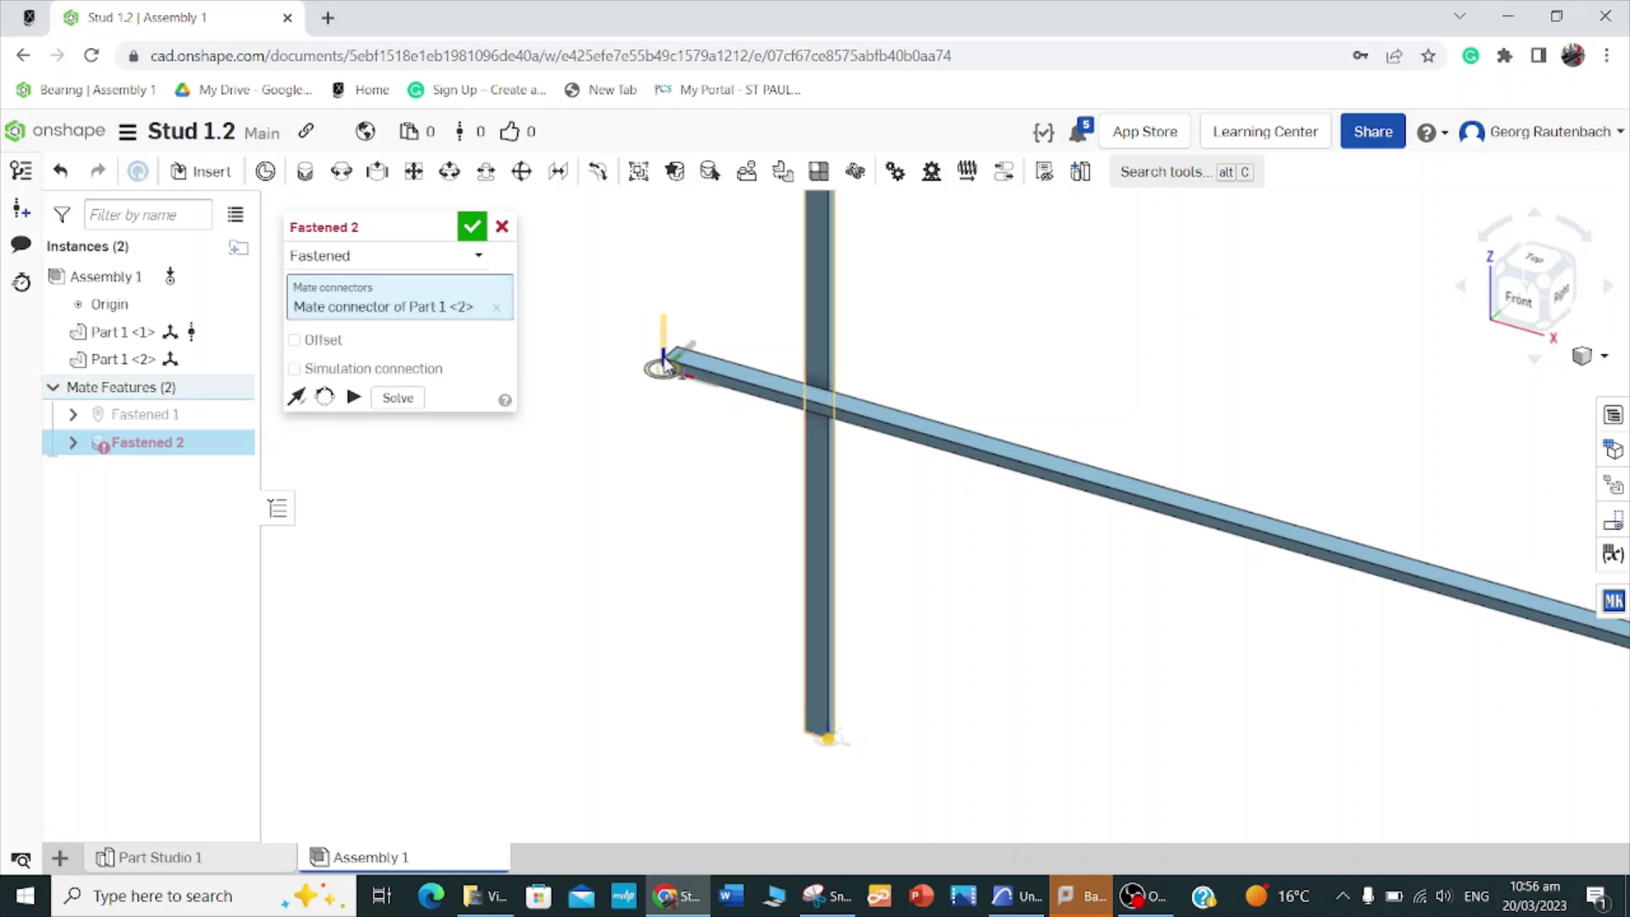
pyautogui.click(665, 359)
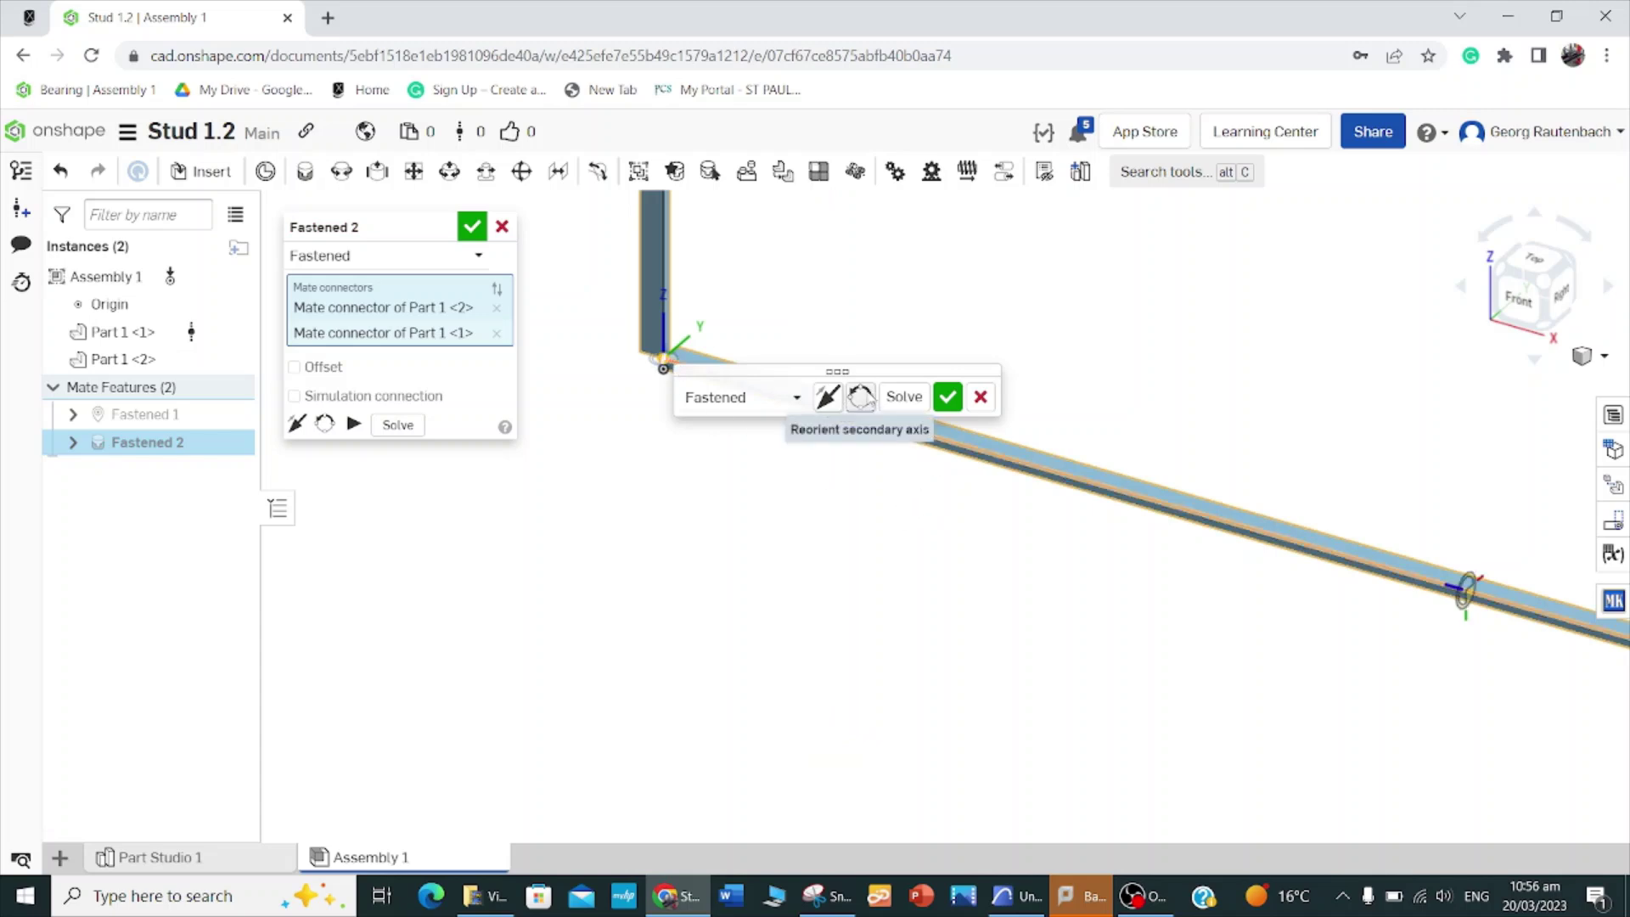
pyautogui.click(861, 397)
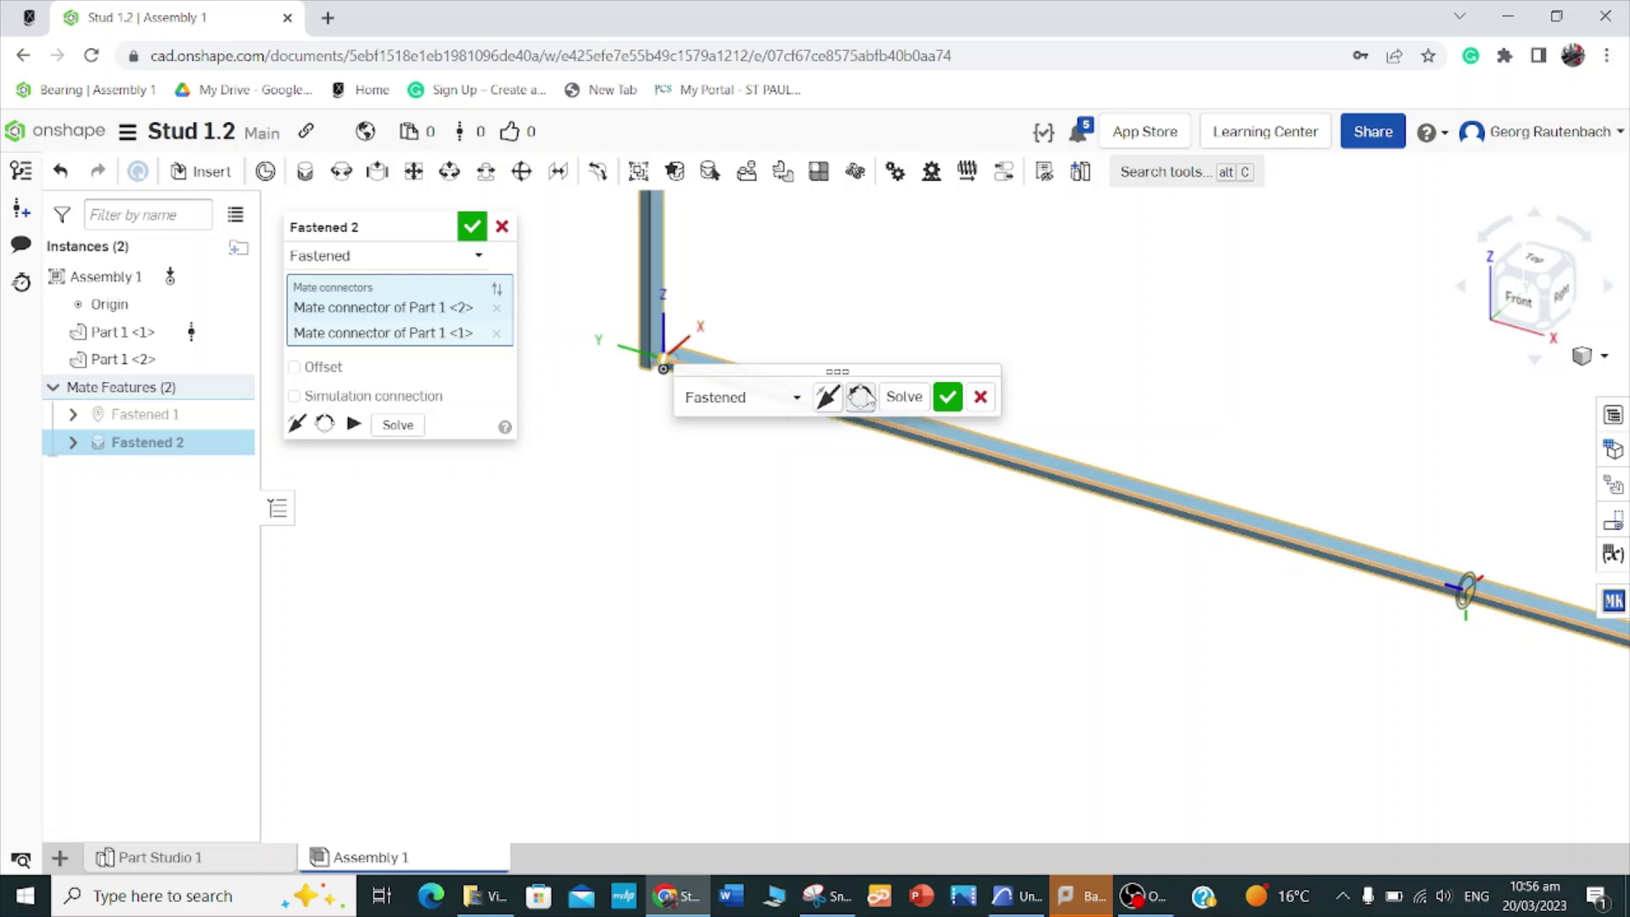
pyautogui.click(866, 396)
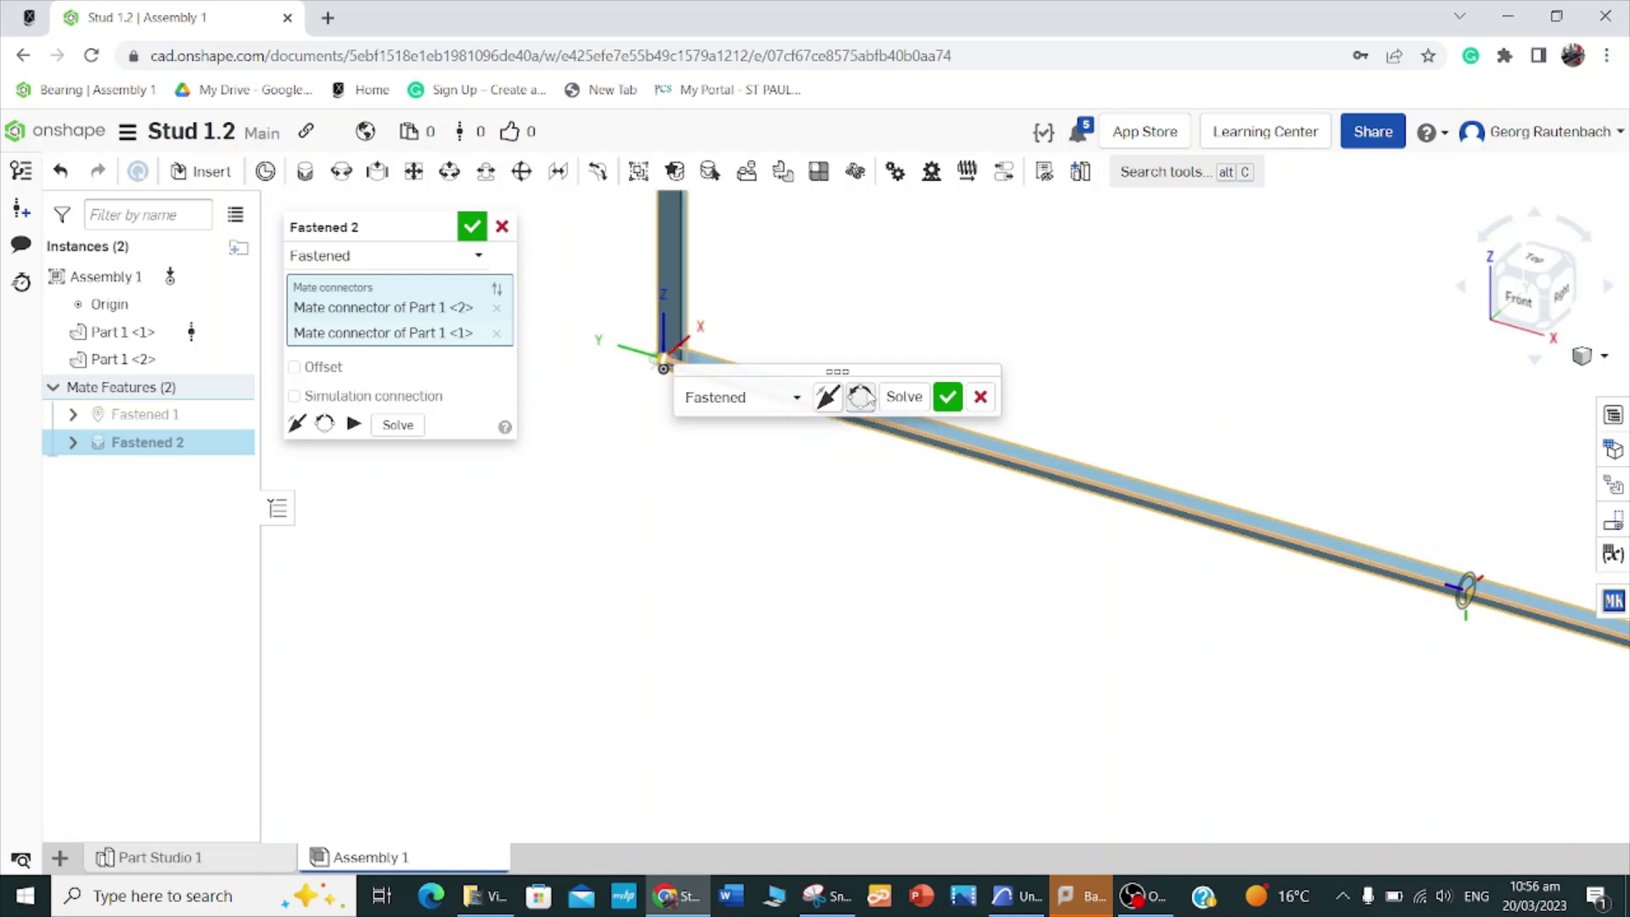
pyautogui.click(866, 396)
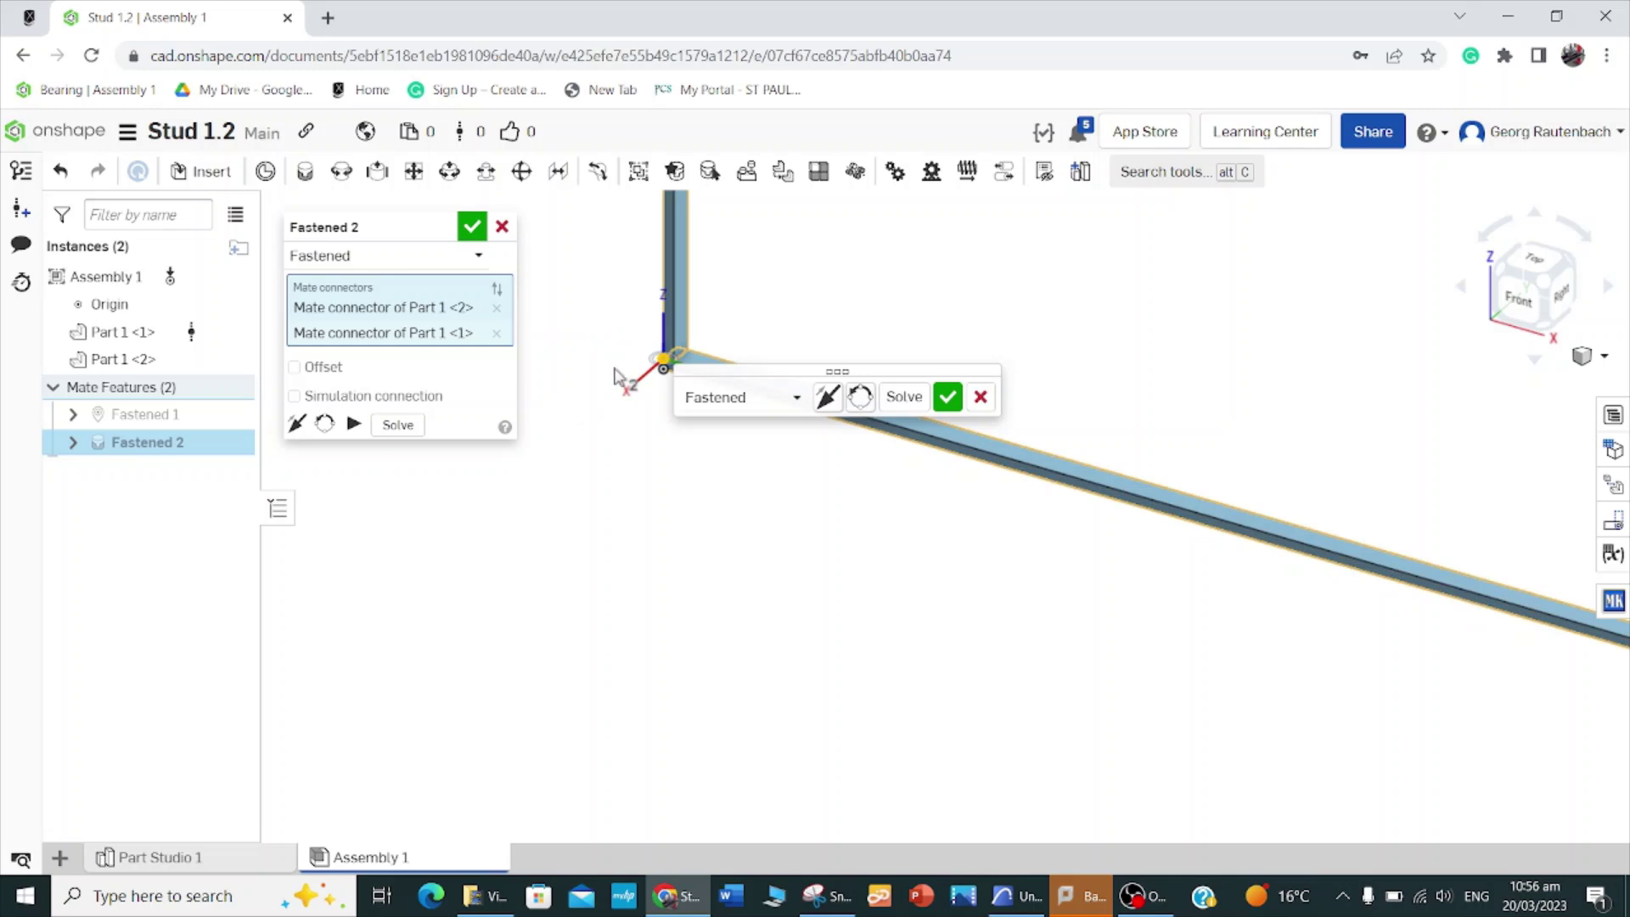
pyautogui.scroll(5, 638, 359)
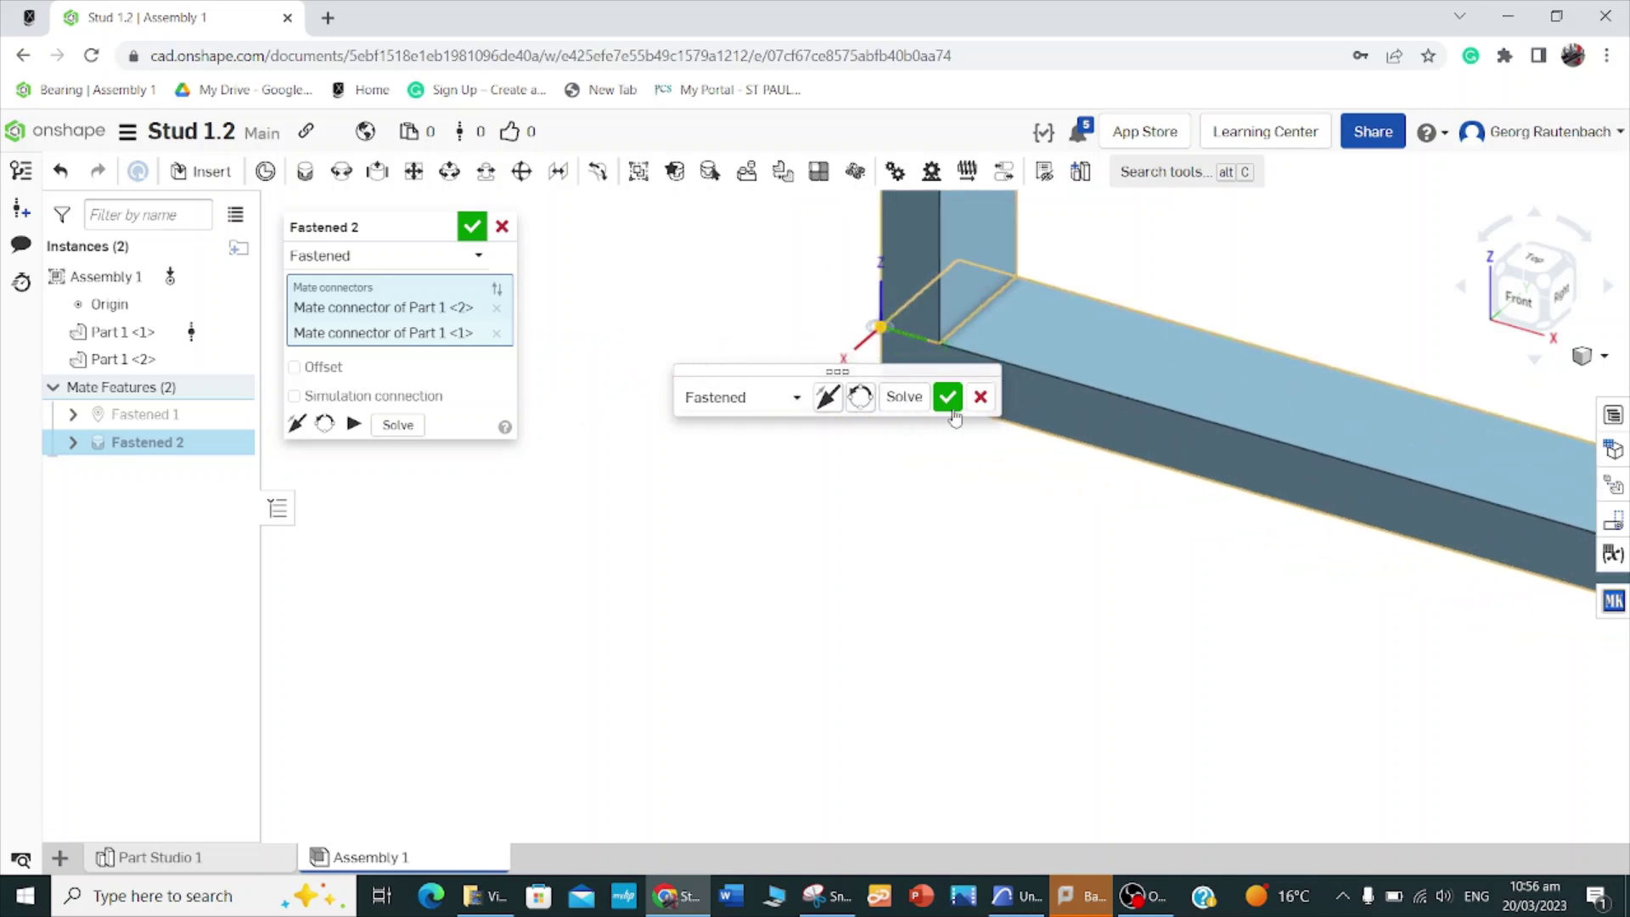
pyautogui.click(948, 396)
pyautogui.scroll(-5, 883, 437)
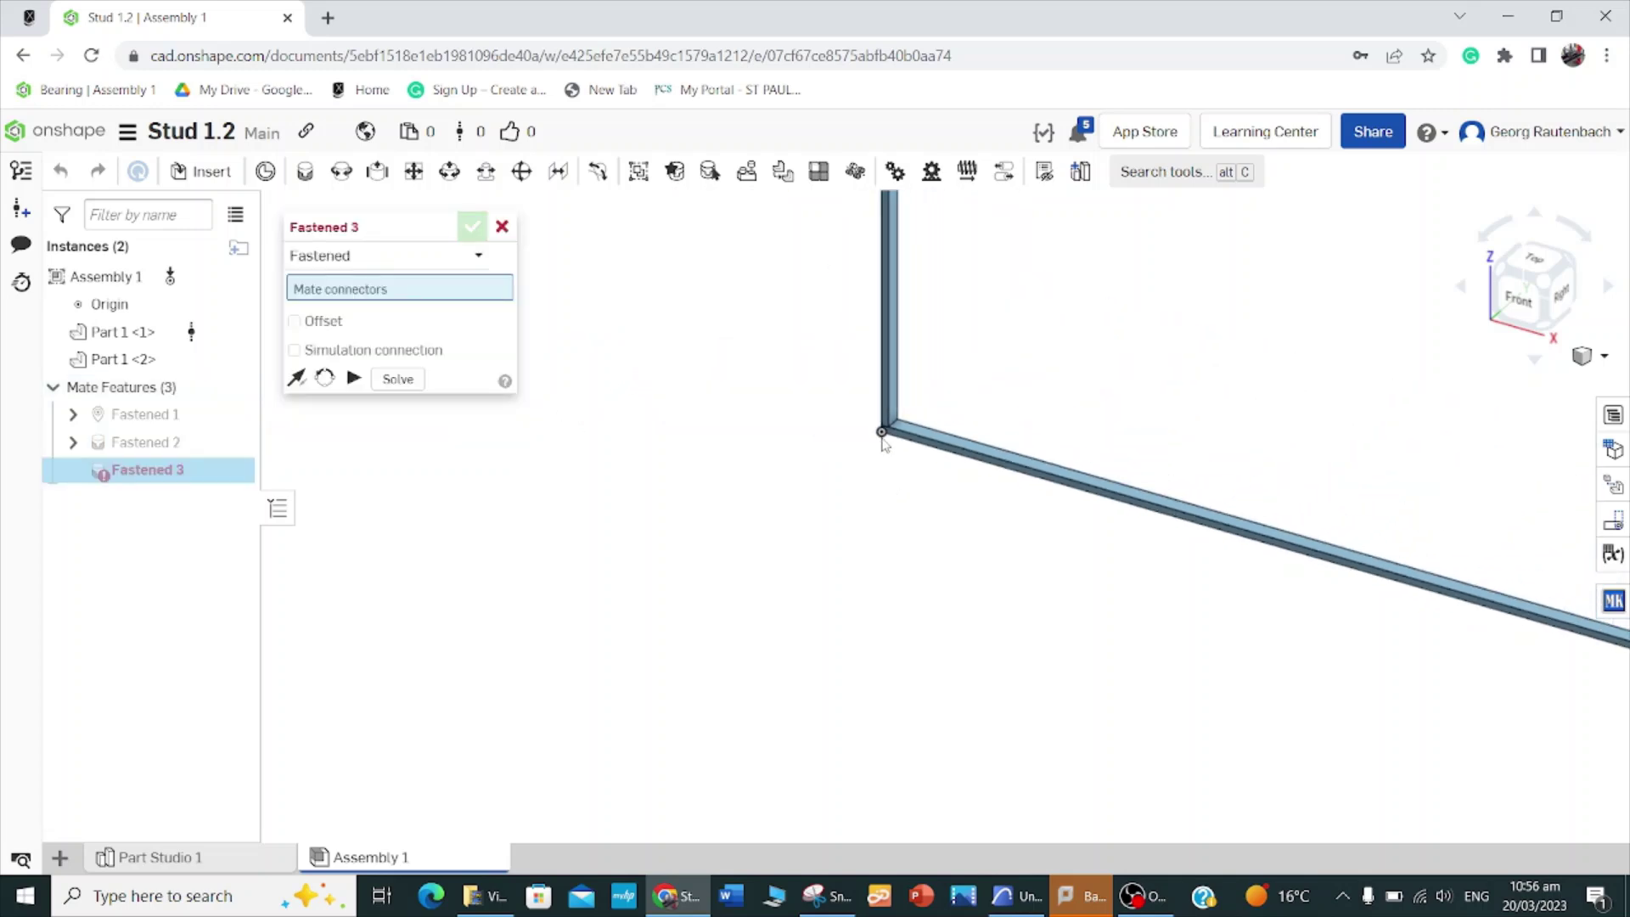
pyautogui.scroll(-3, 883, 438)
pyautogui.scroll(5, 998, 480)
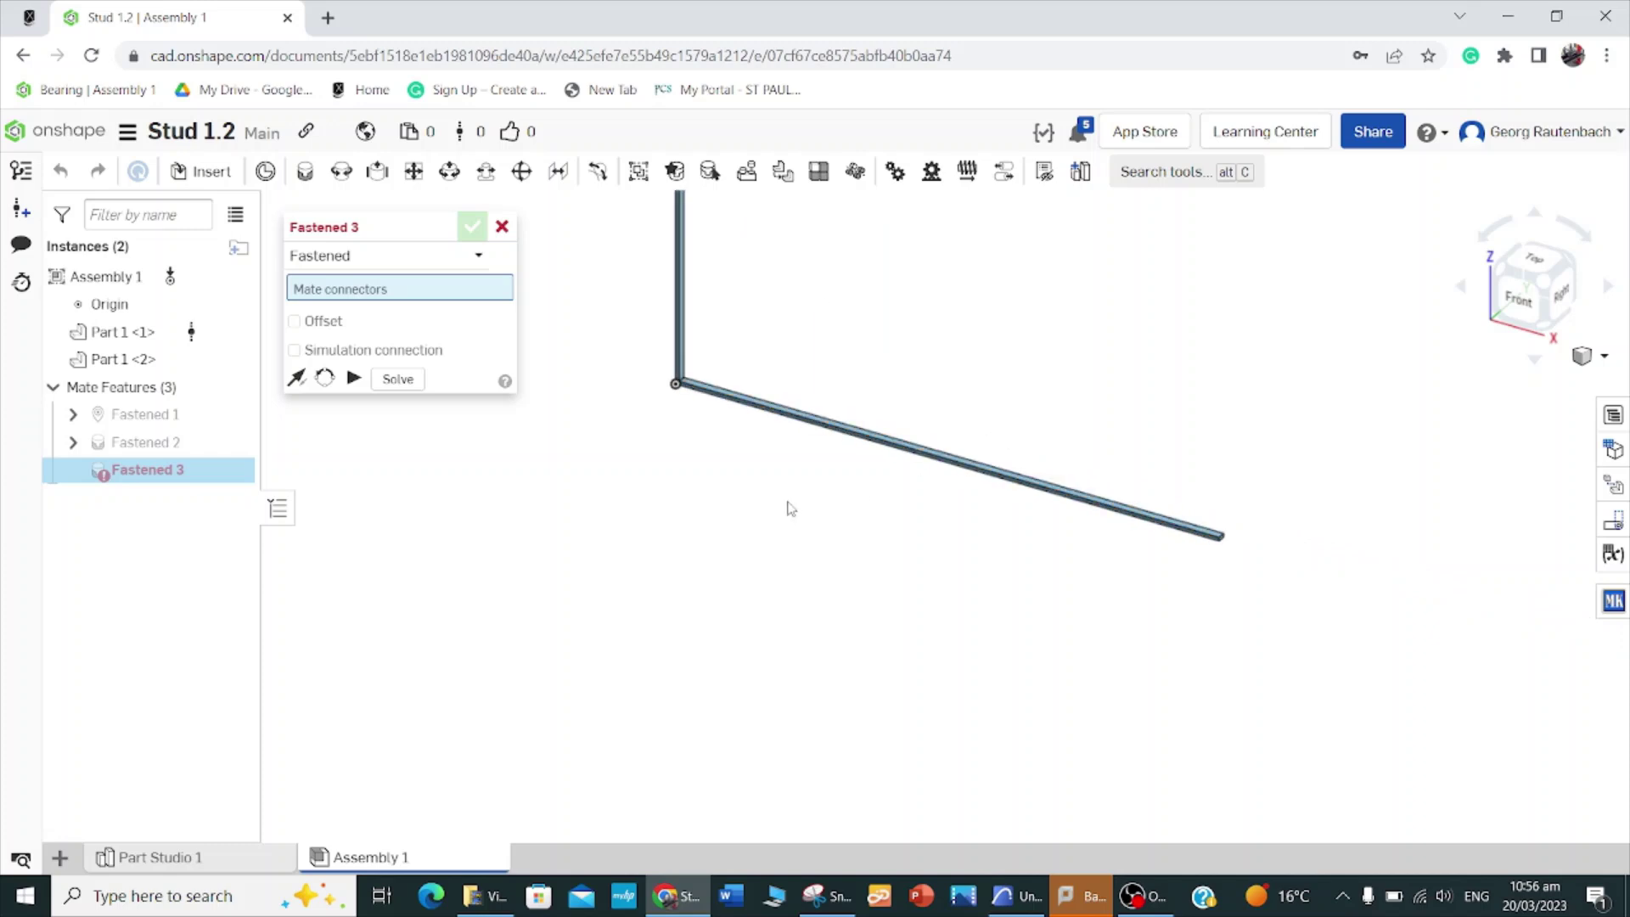
pyautogui.scroll(-3, 788, 457)
pyautogui.moveTo(756, 508); pyautogui.dragTo(764, 450, button='right')
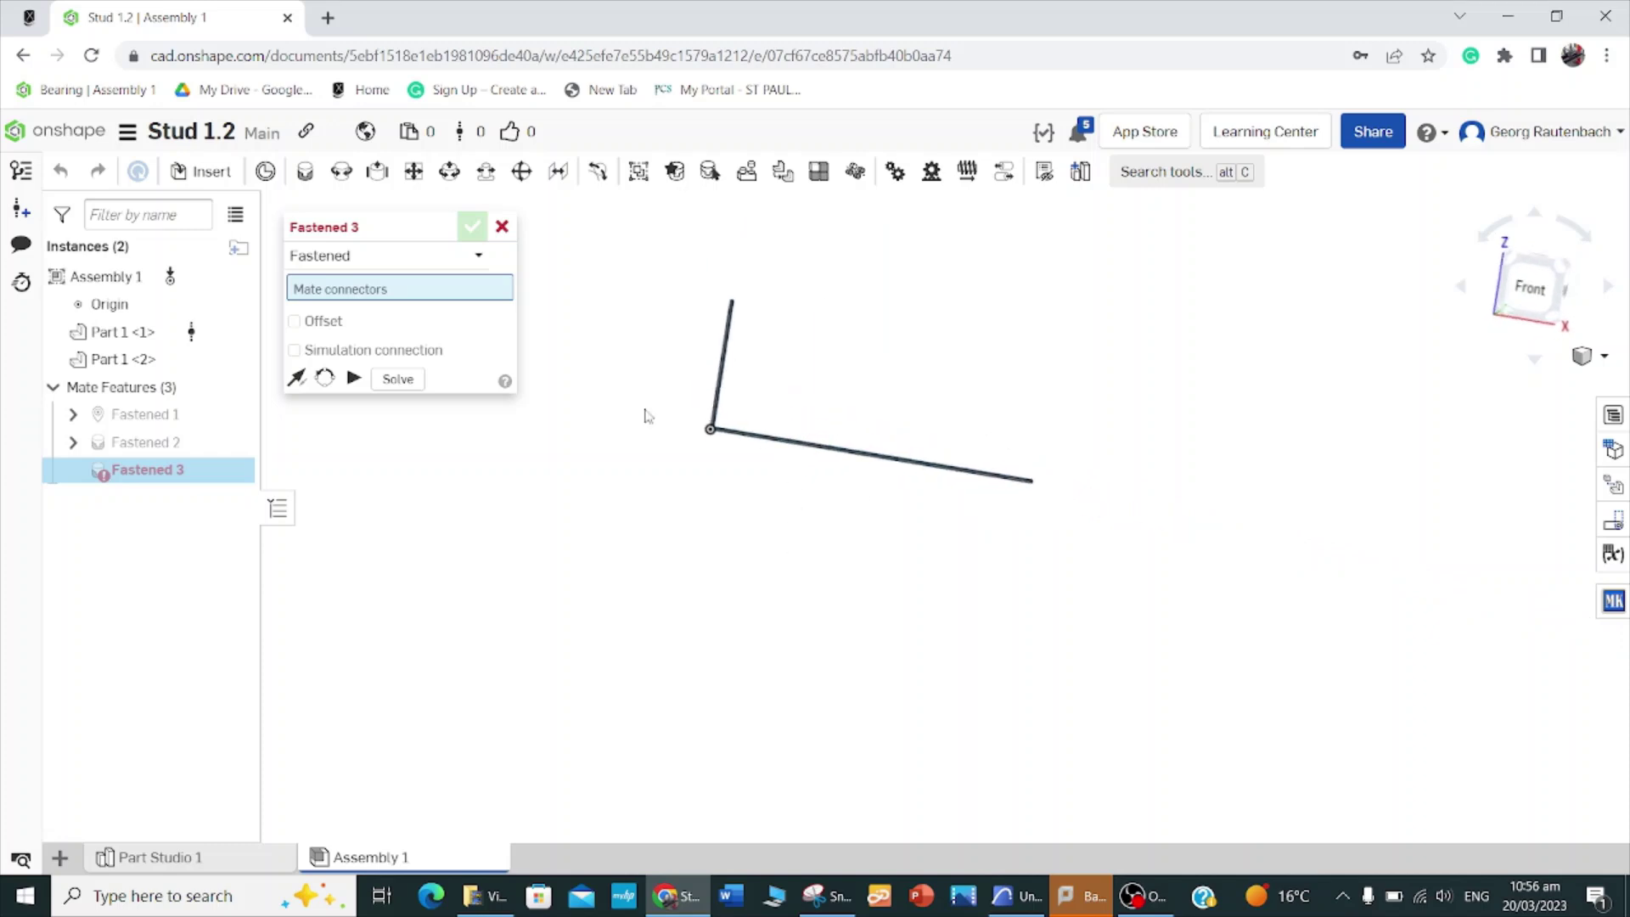
pyautogui.scroll(4, 775, 393)
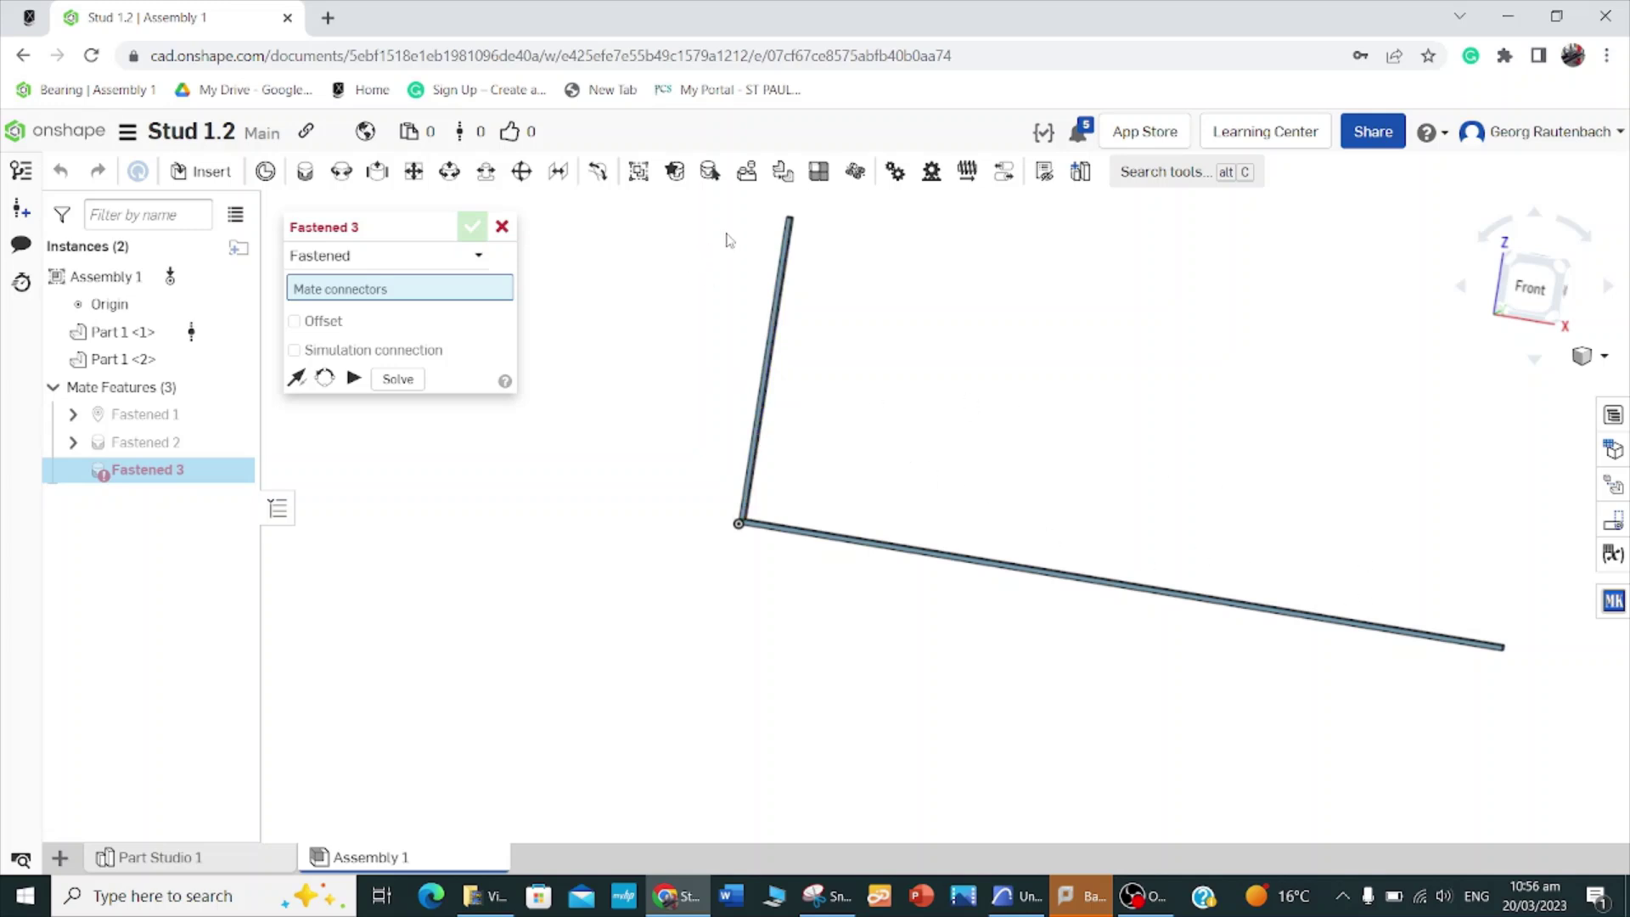
# Step: Linear-pattern the stud 16 times at 400 mm spacing along the bottom plate's long edge
pyautogui.click(818, 182)
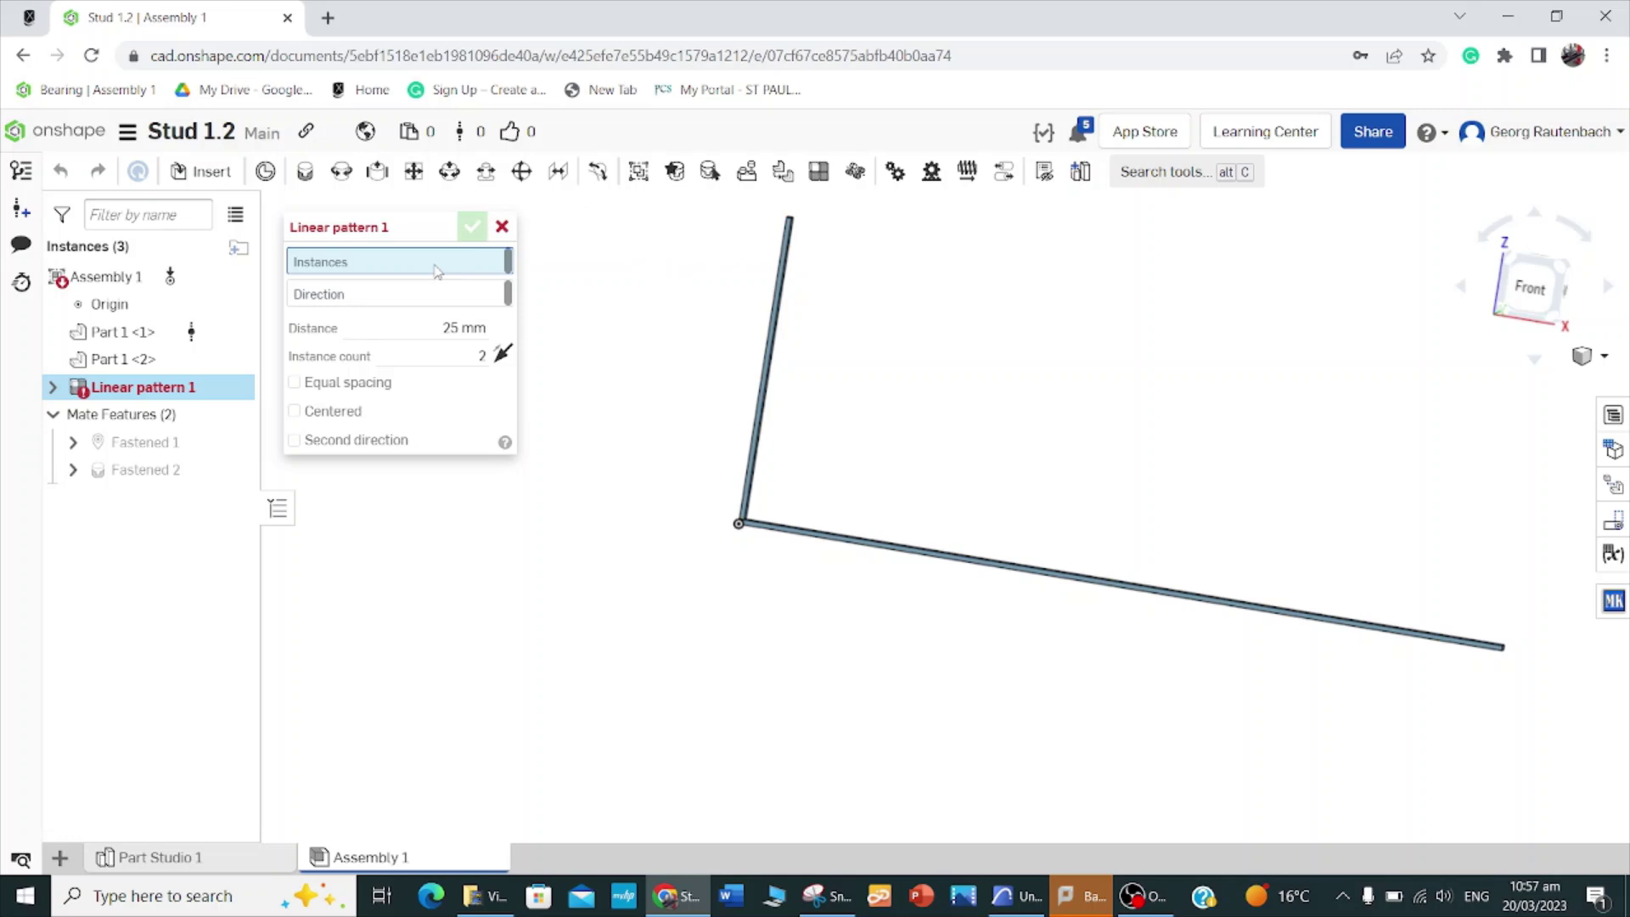
pyautogui.click(773, 359)
pyautogui.click(386, 313)
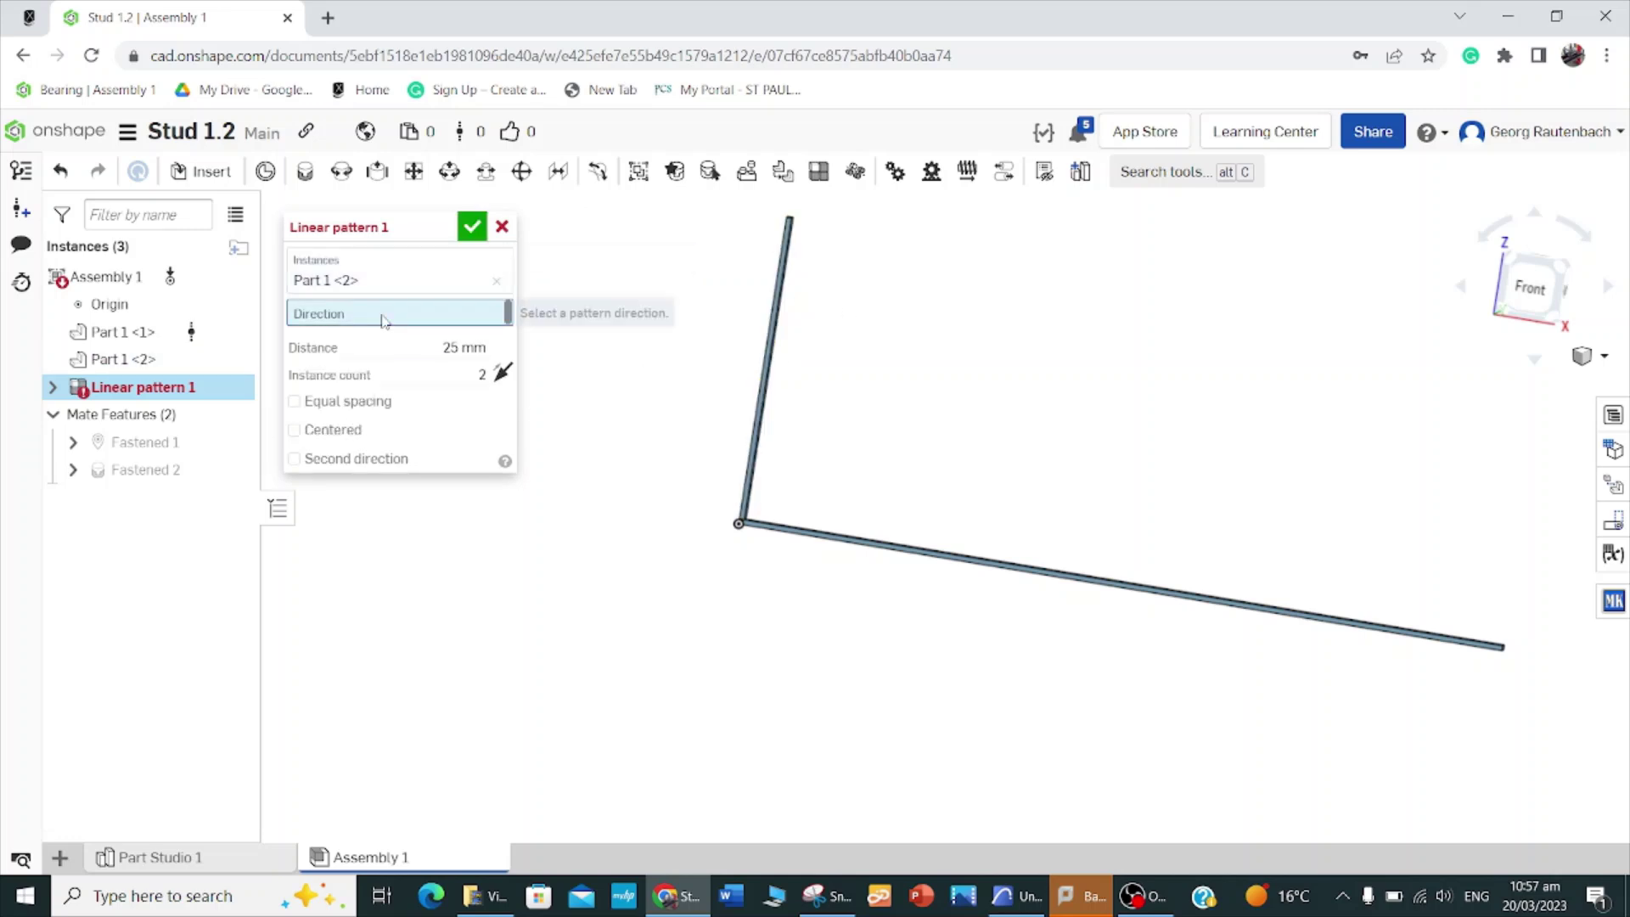
pyautogui.click(812, 533)
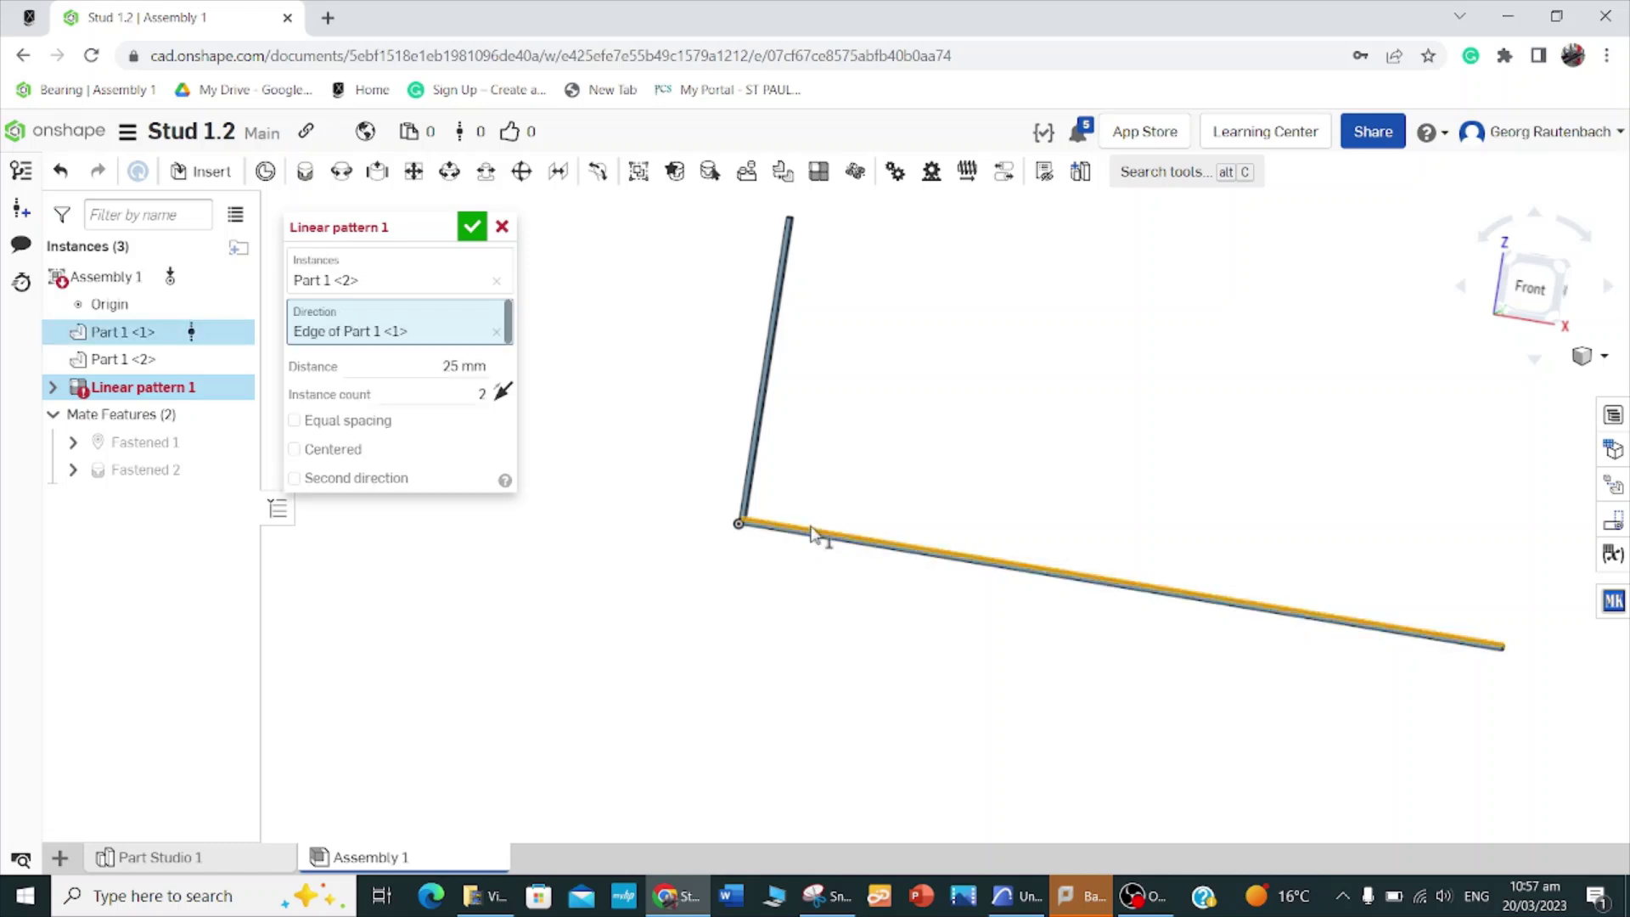
pyautogui.click(463, 367)
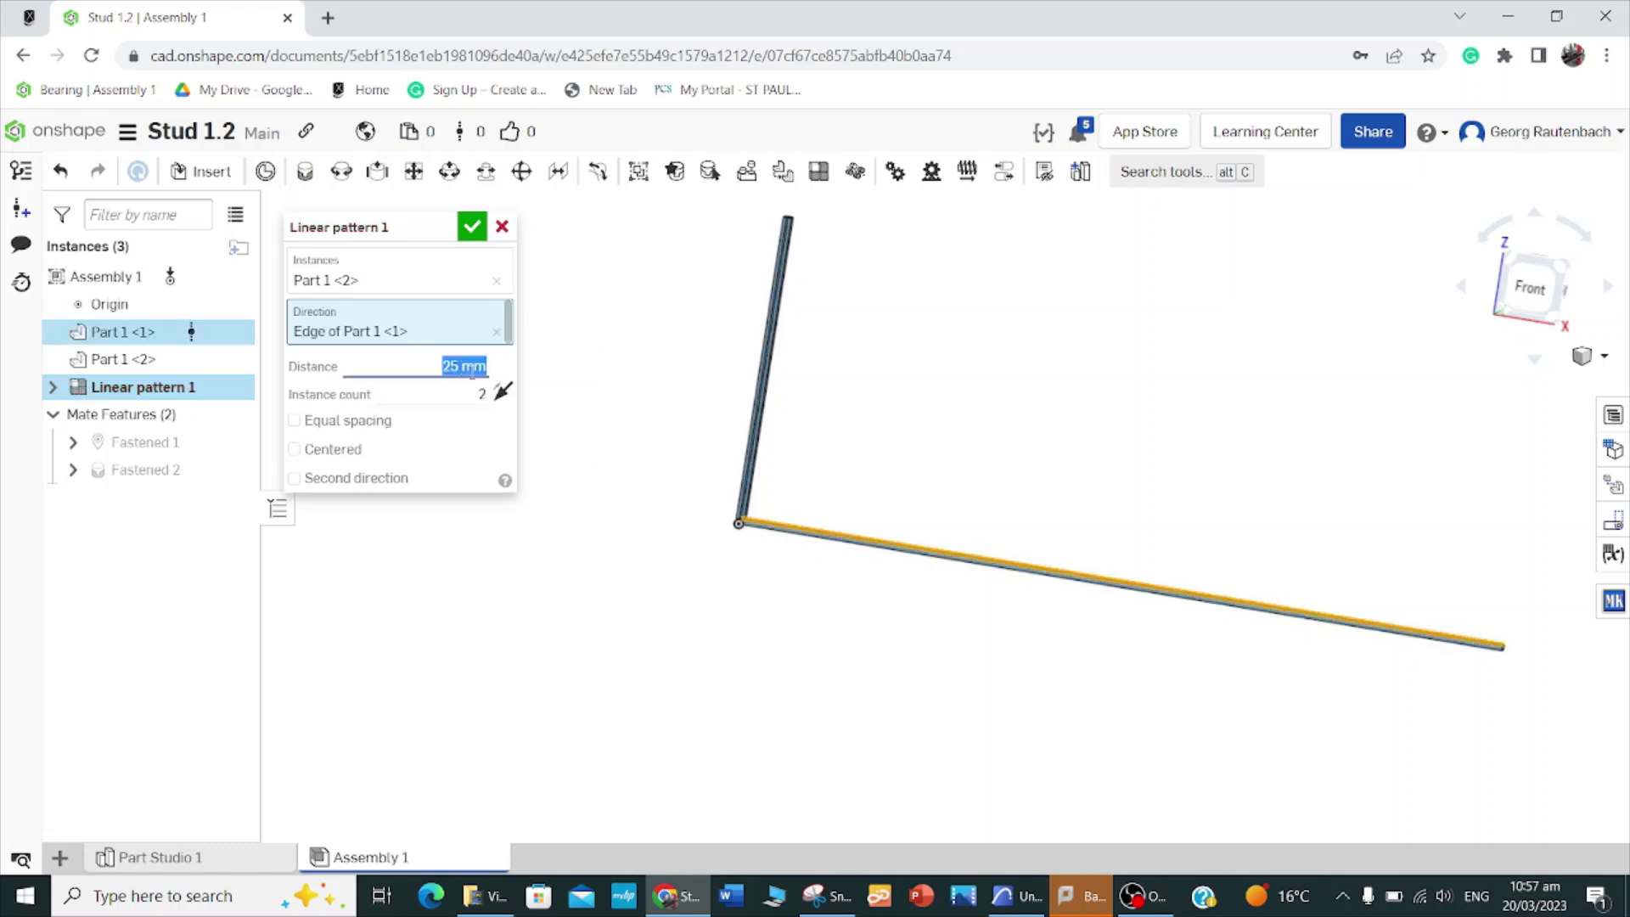
pyautogui.press('BackSpace')
pyautogui.click(481, 395)
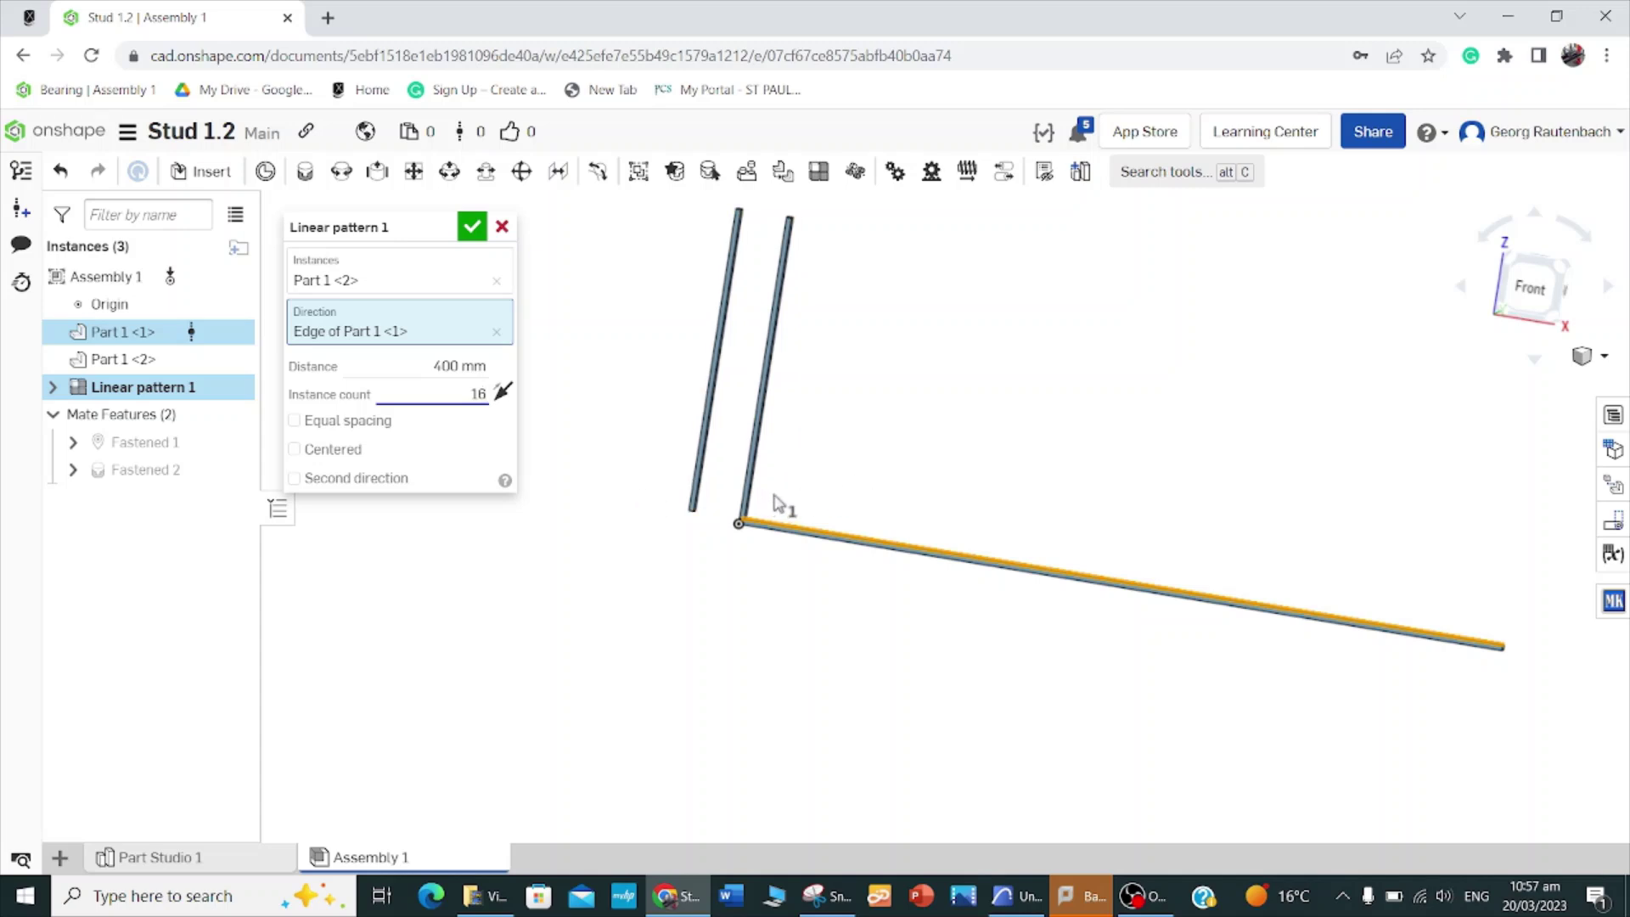
pyautogui.click(503, 393)
pyautogui.scroll(3, 965, 447)
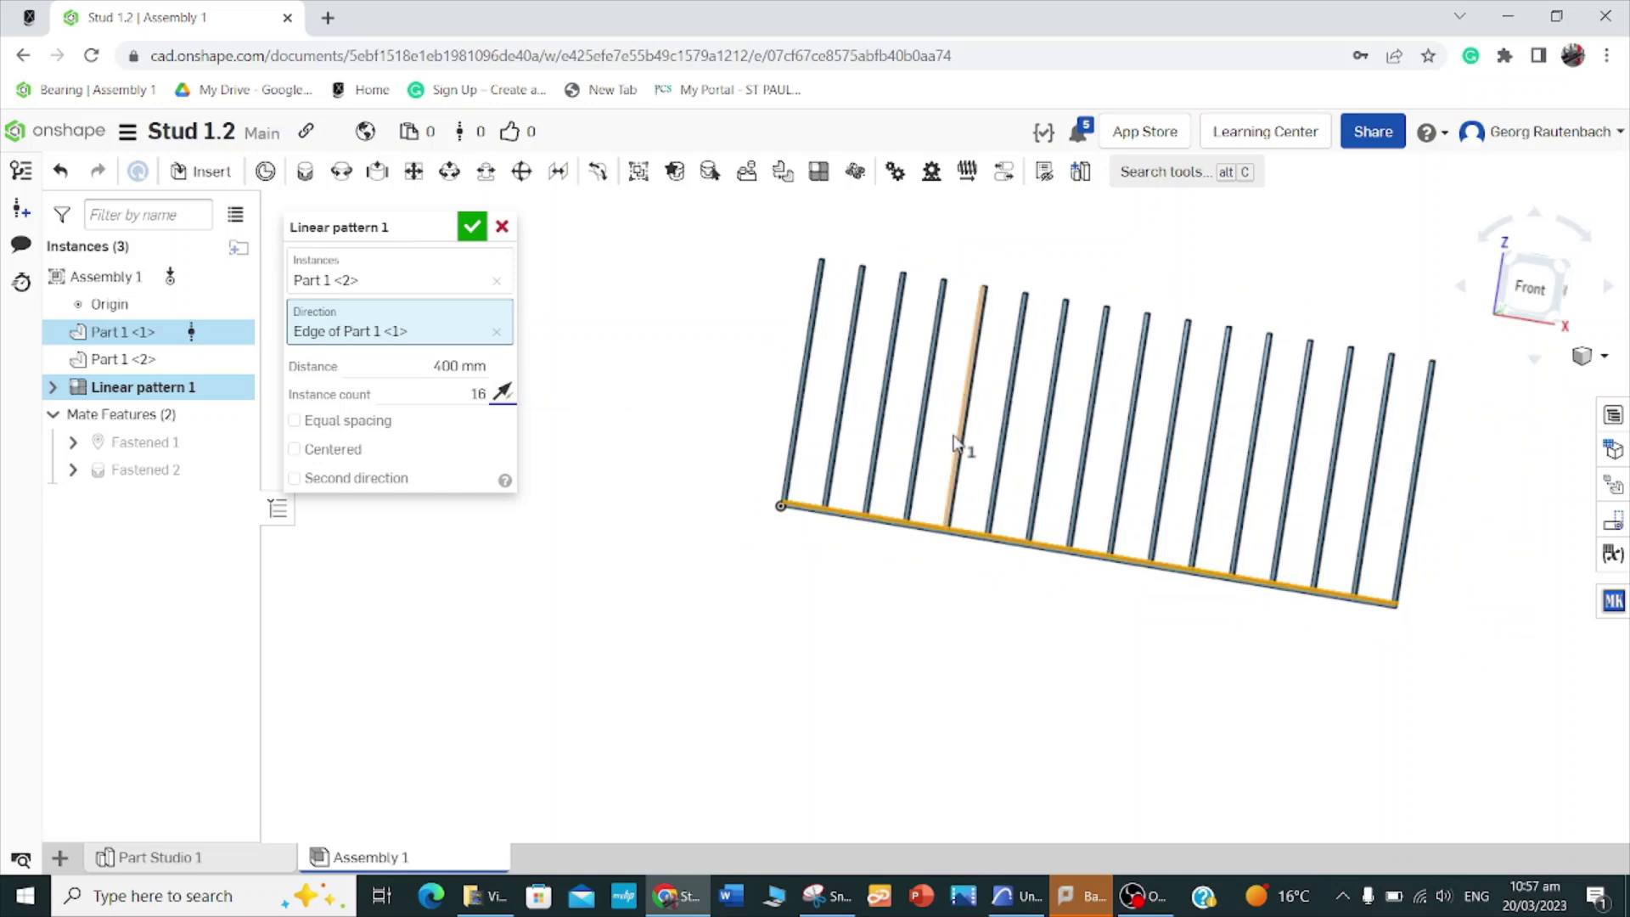
pyautogui.scroll(-3, 1176, 429)
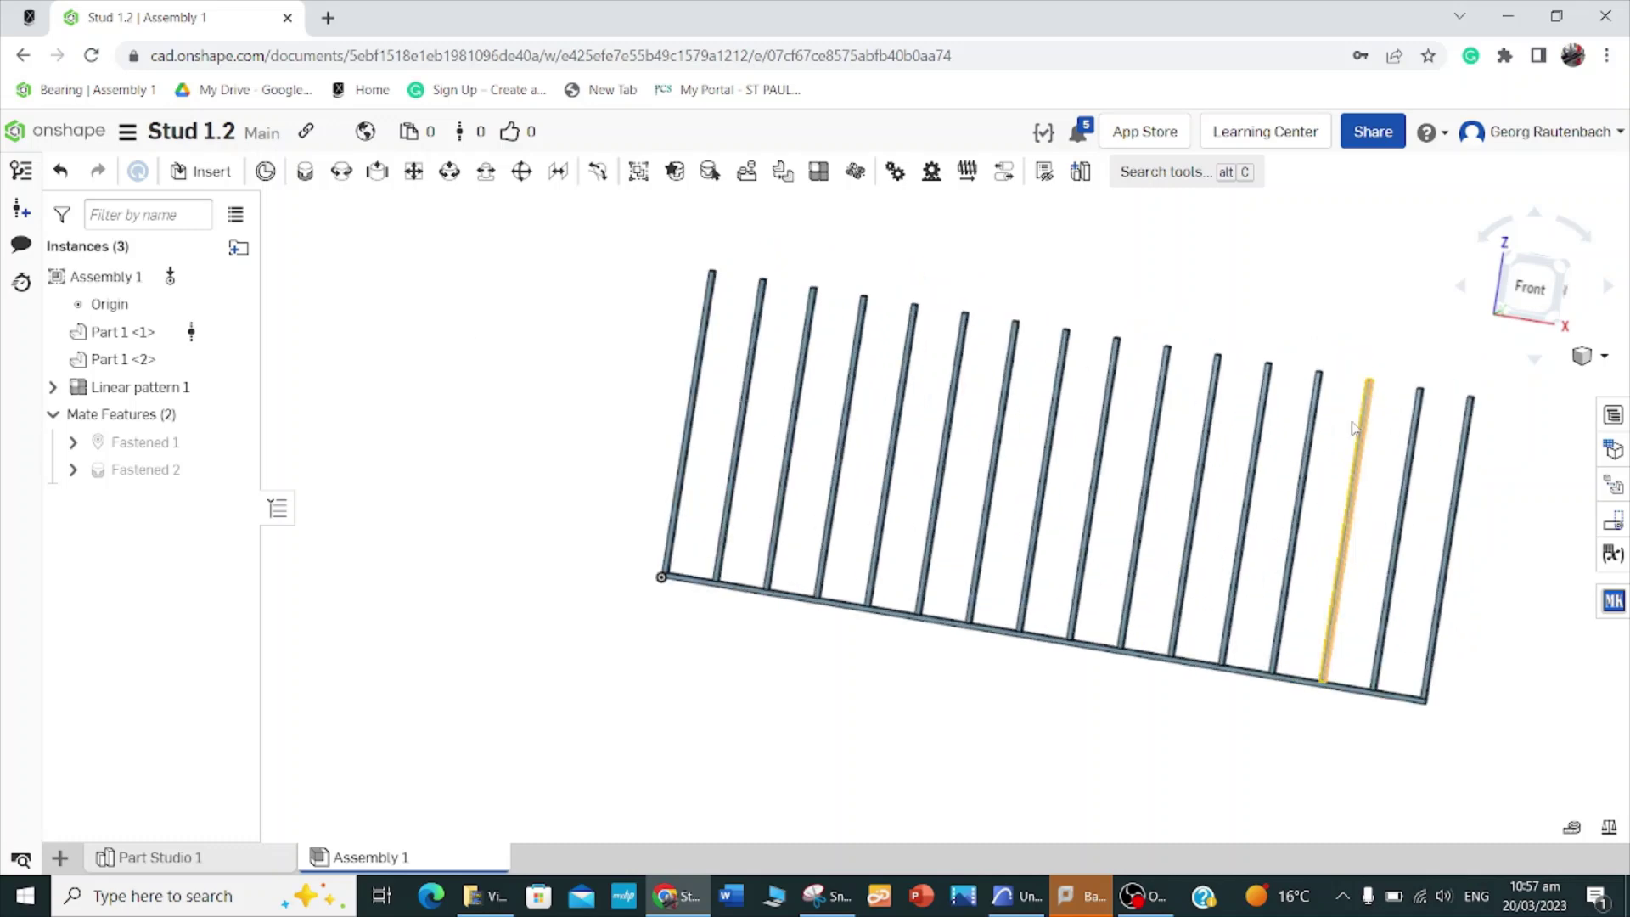
# Step: Insert Part 1 from the Wall 1.1 bottom plate document and drag it above the studs
pyautogui.click(203, 171)
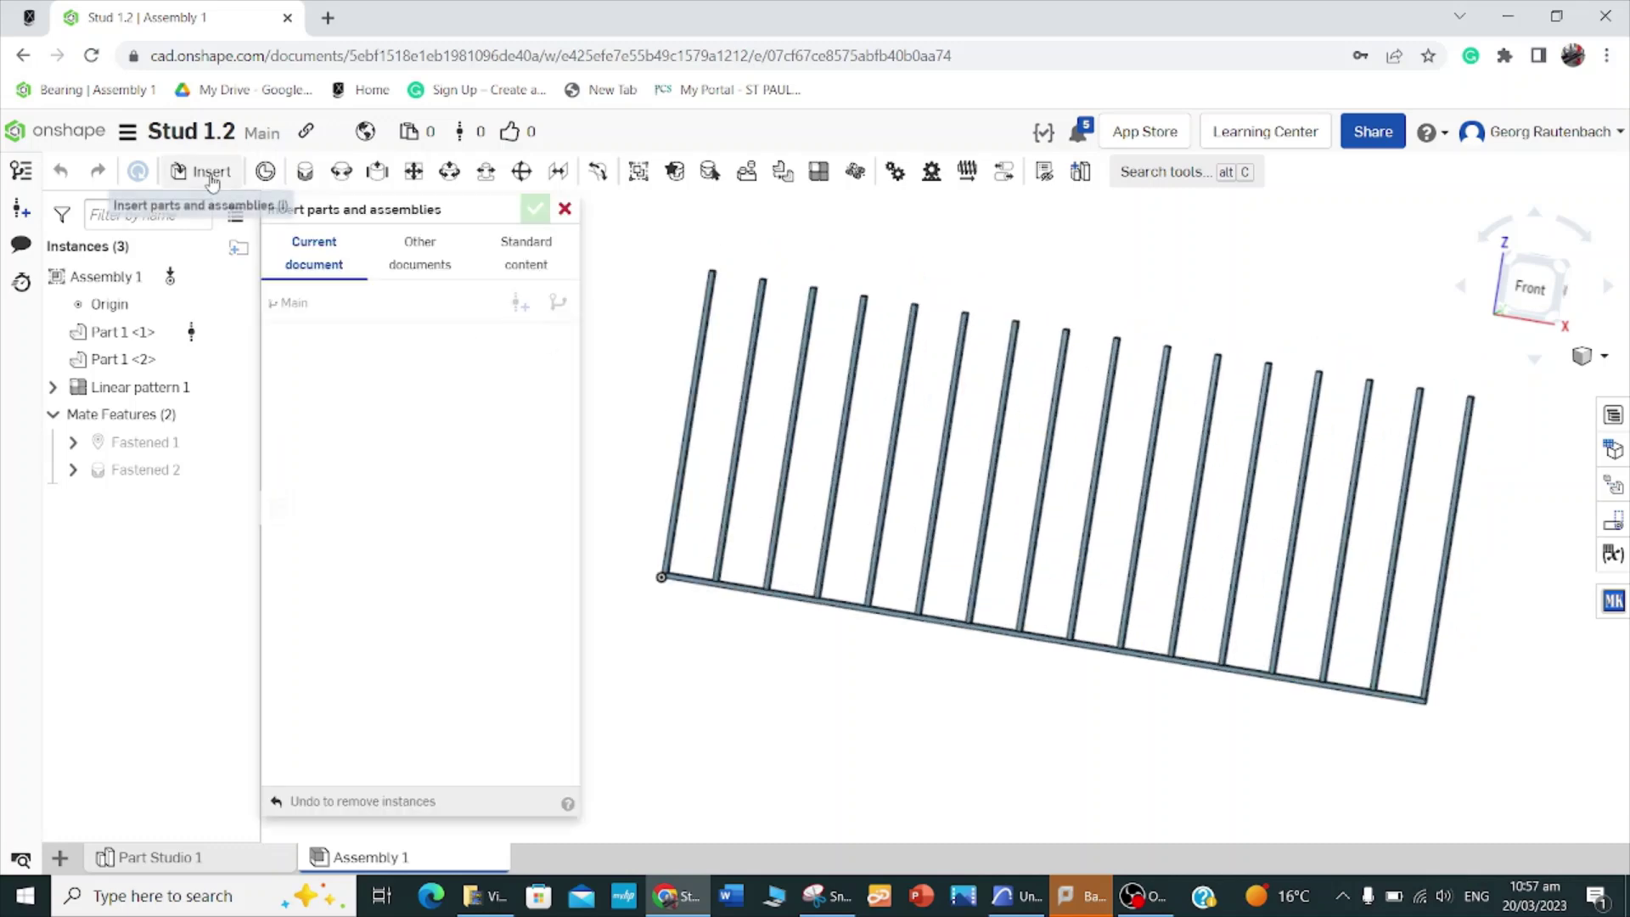
pyautogui.click(424, 260)
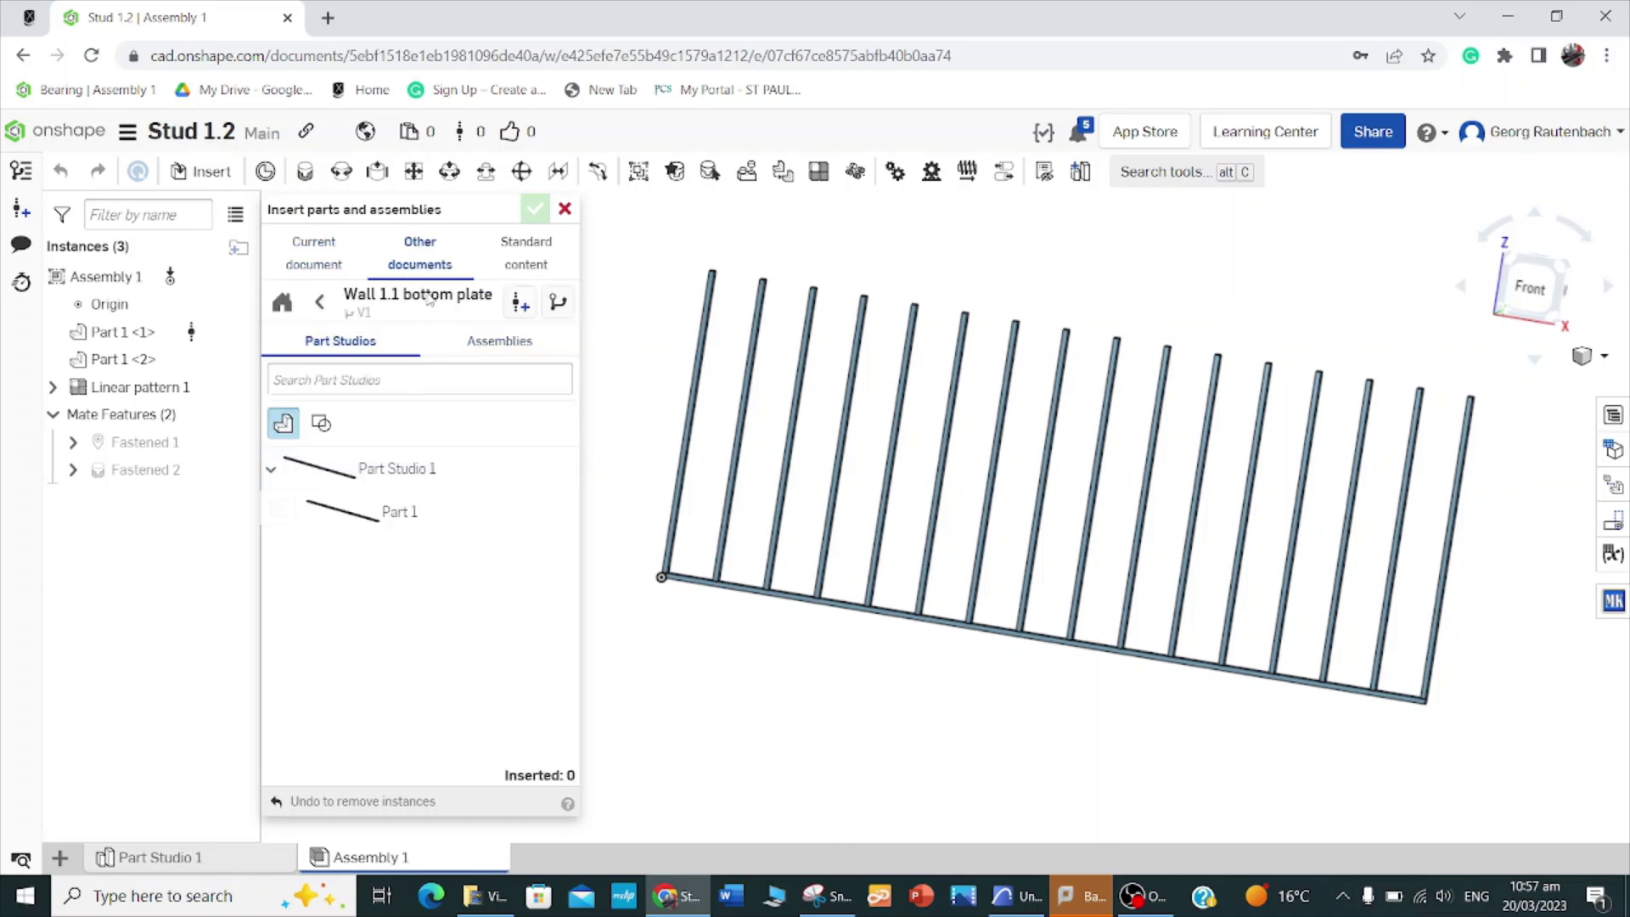
pyautogui.click(389, 507)
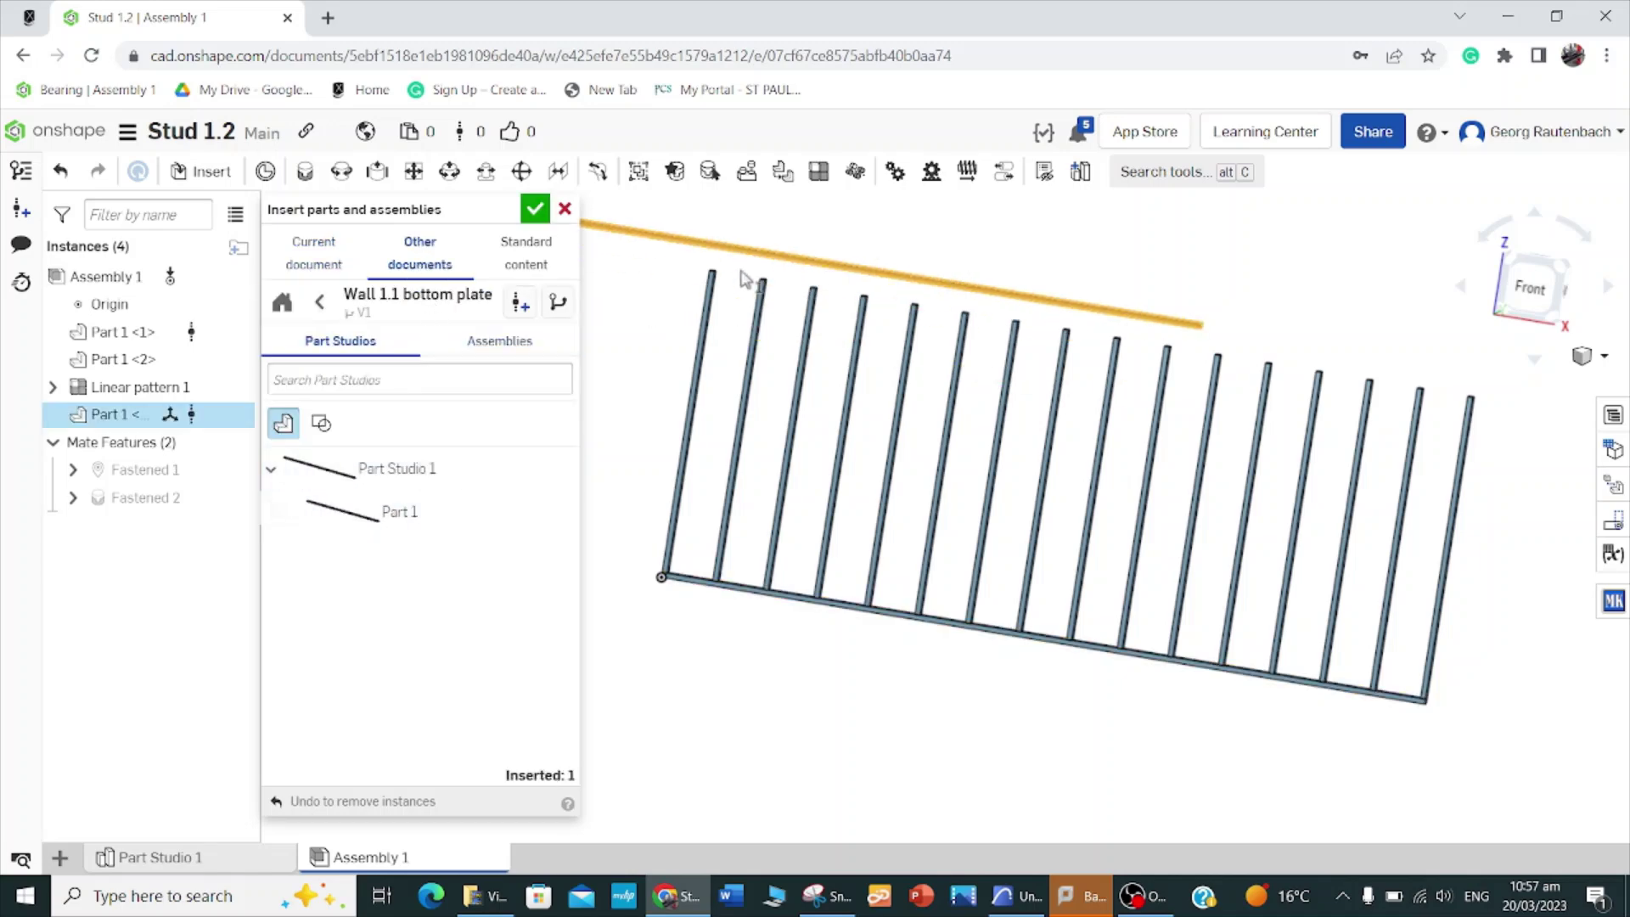
pyautogui.click(1095, 290)
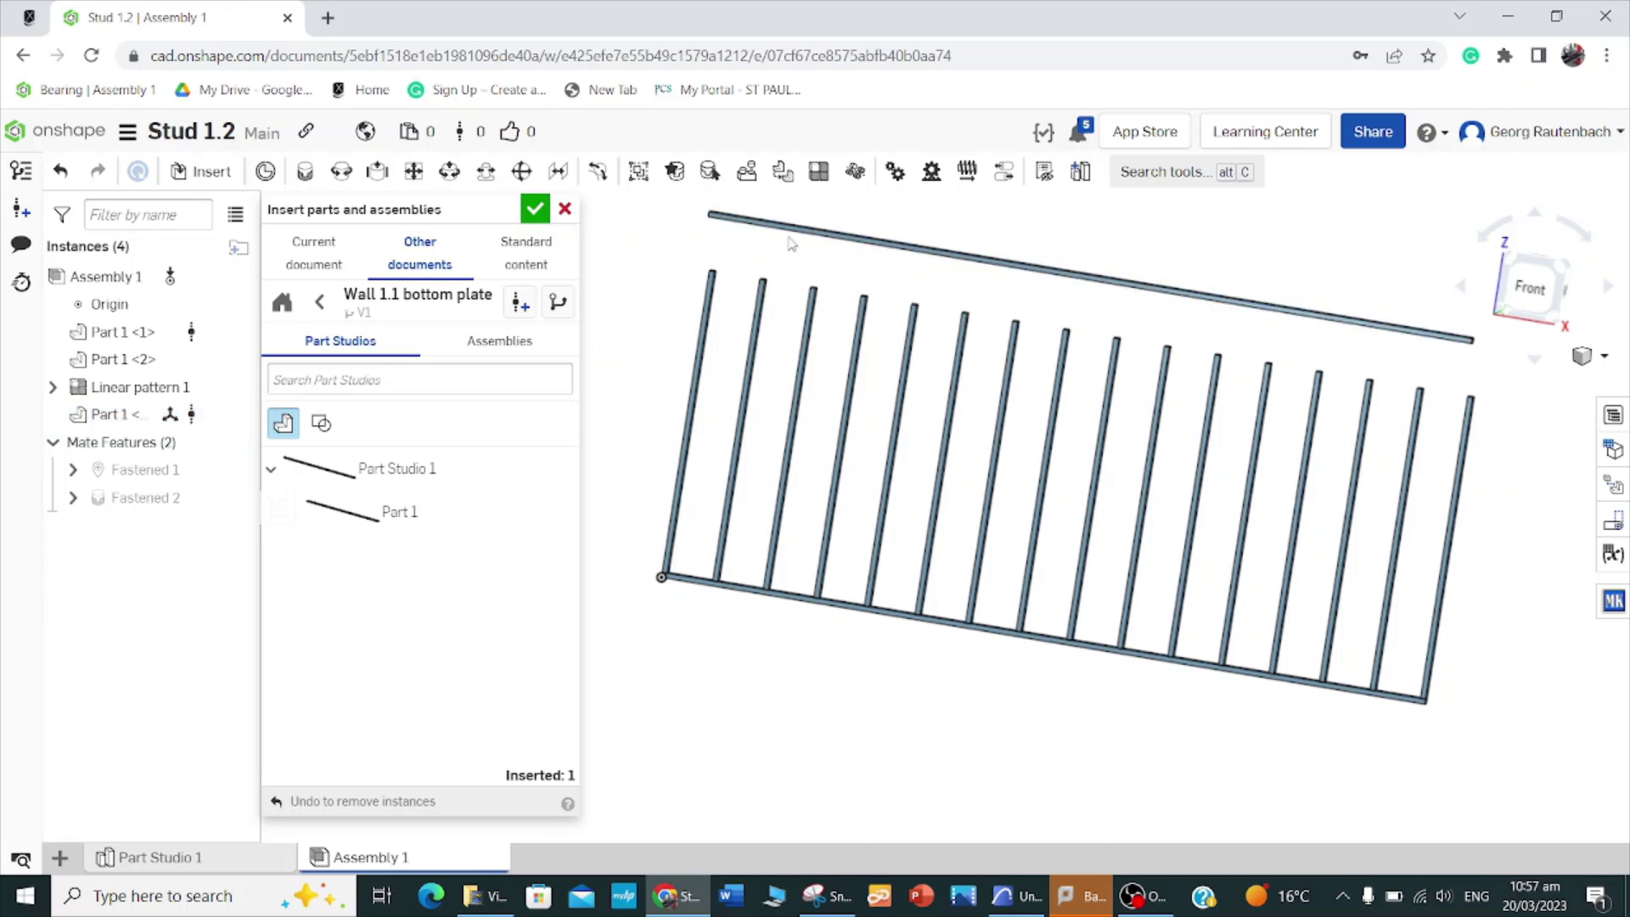
pyautogui.scroll(-3, 696, 238)
pyautogui.scroll(5, 710, 225)
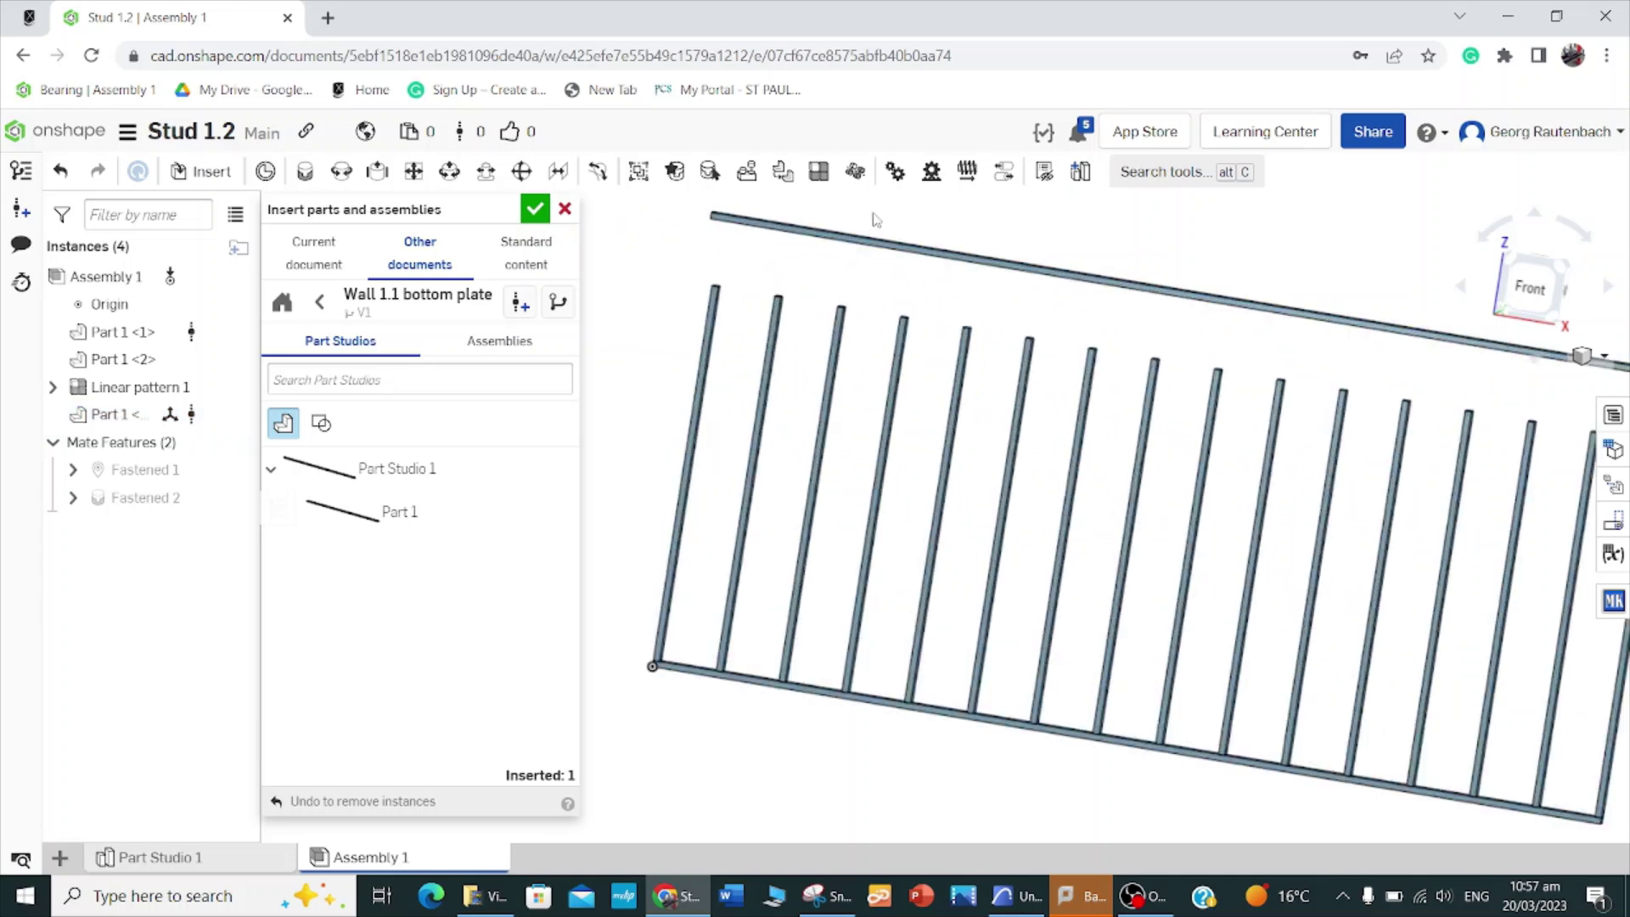
pyautogui.click(535, 209)
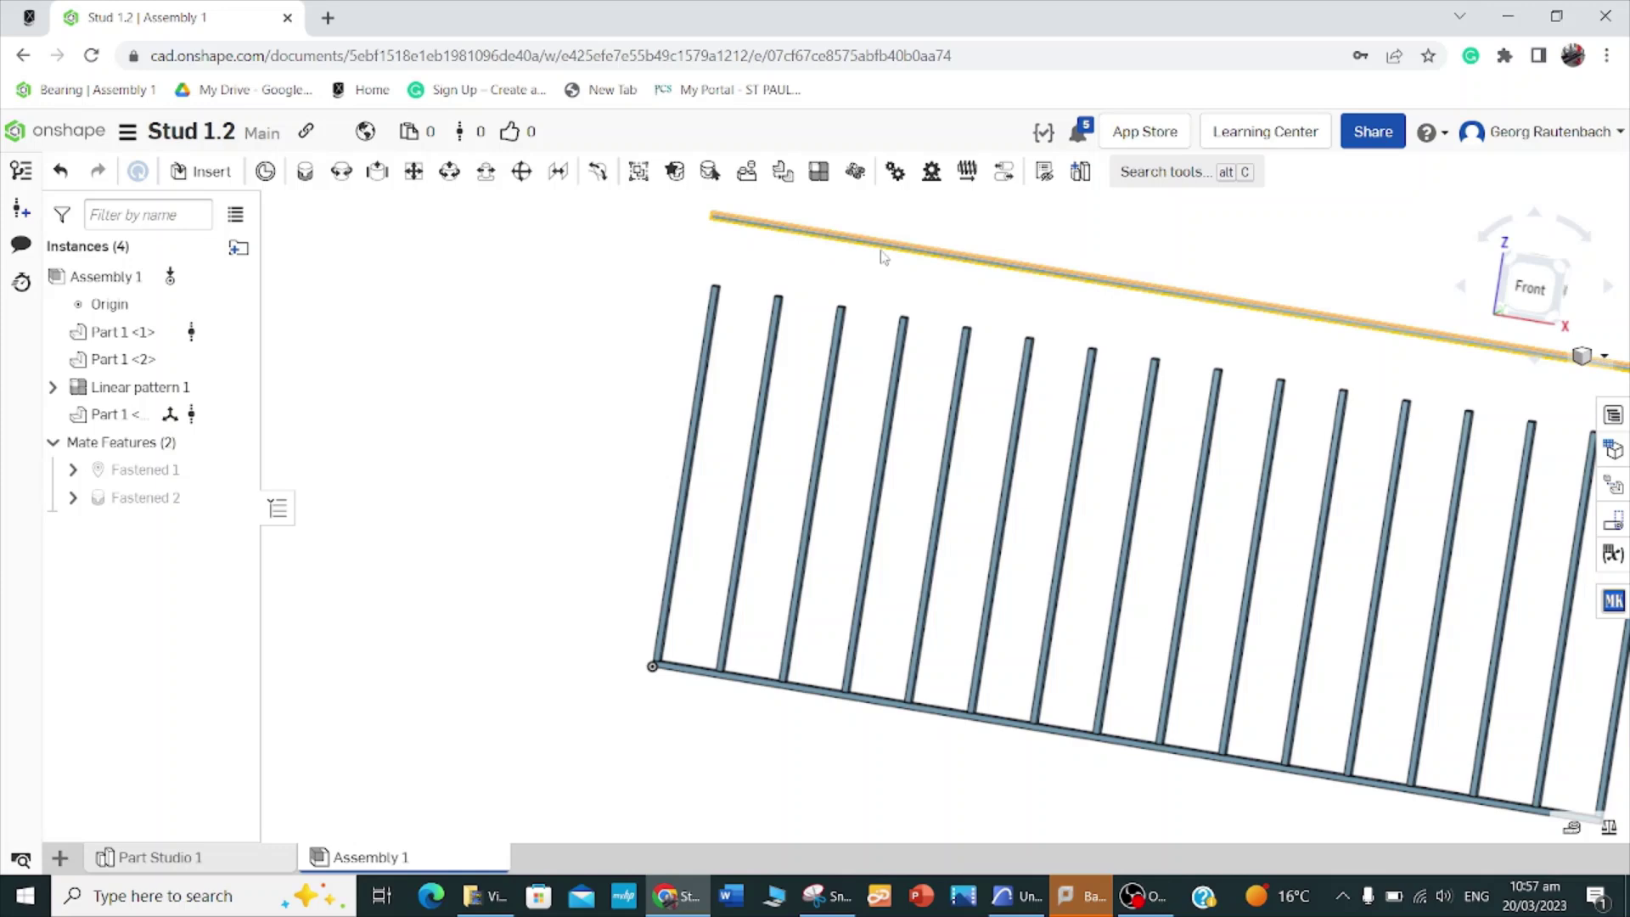
pyautogui.moveTo(882, 258); pyautogui.dragTo(732, 239)
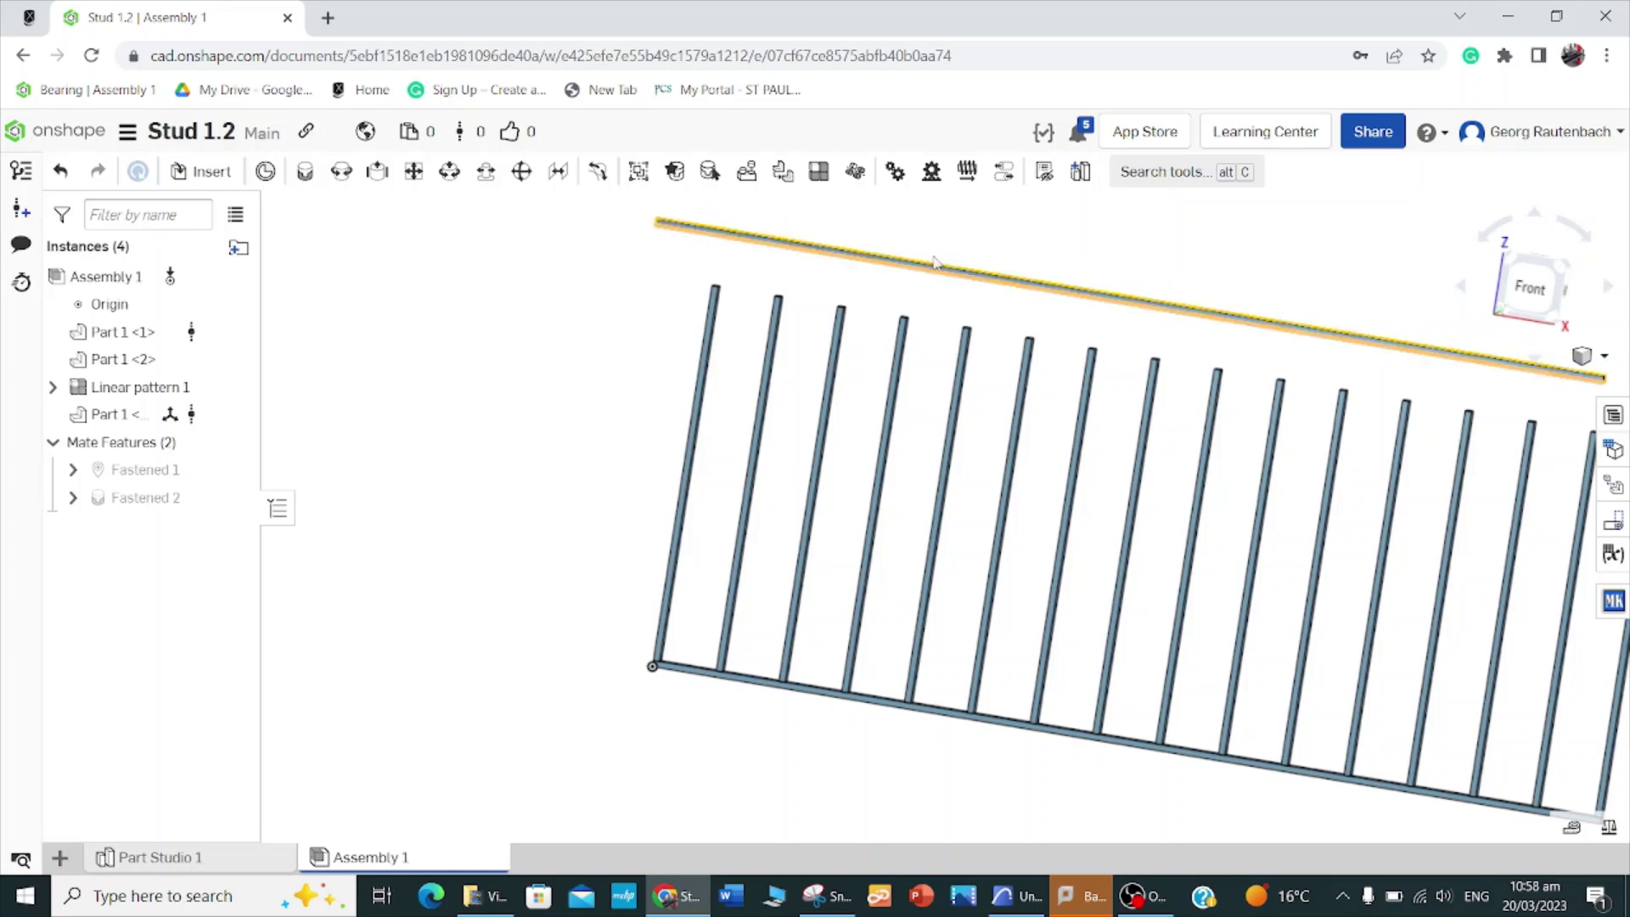
pyautogui.click(303, 175)
pyautogui.scroll(3, 717, 281)
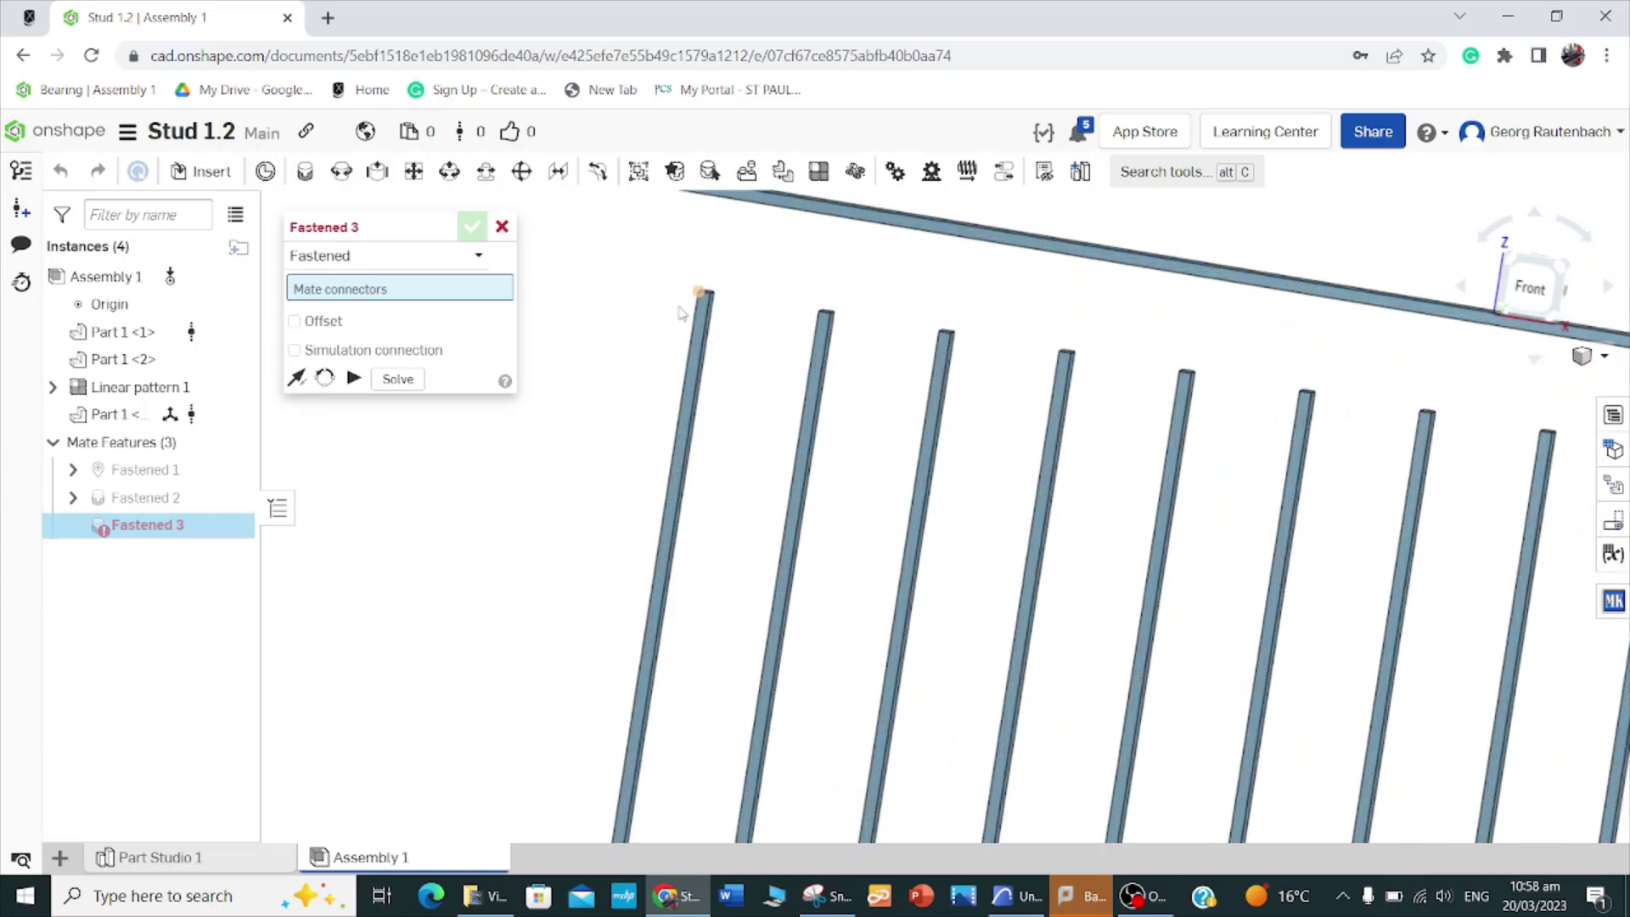
pyautogui.click(701, 293)
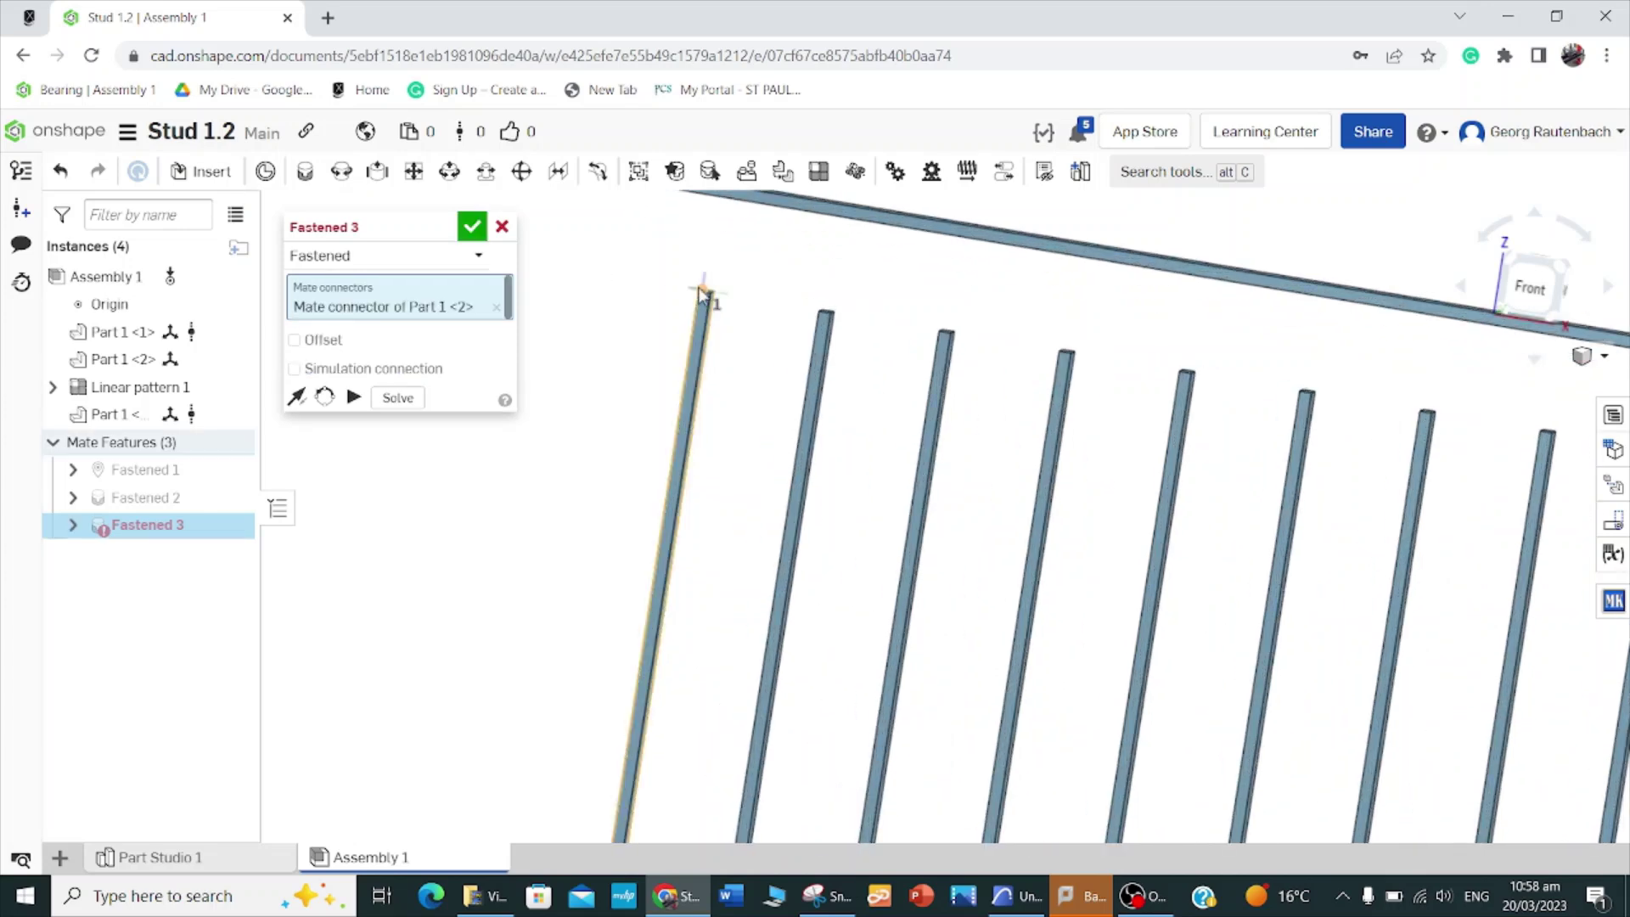
pyautogui.scroll(-5, 665, 229)
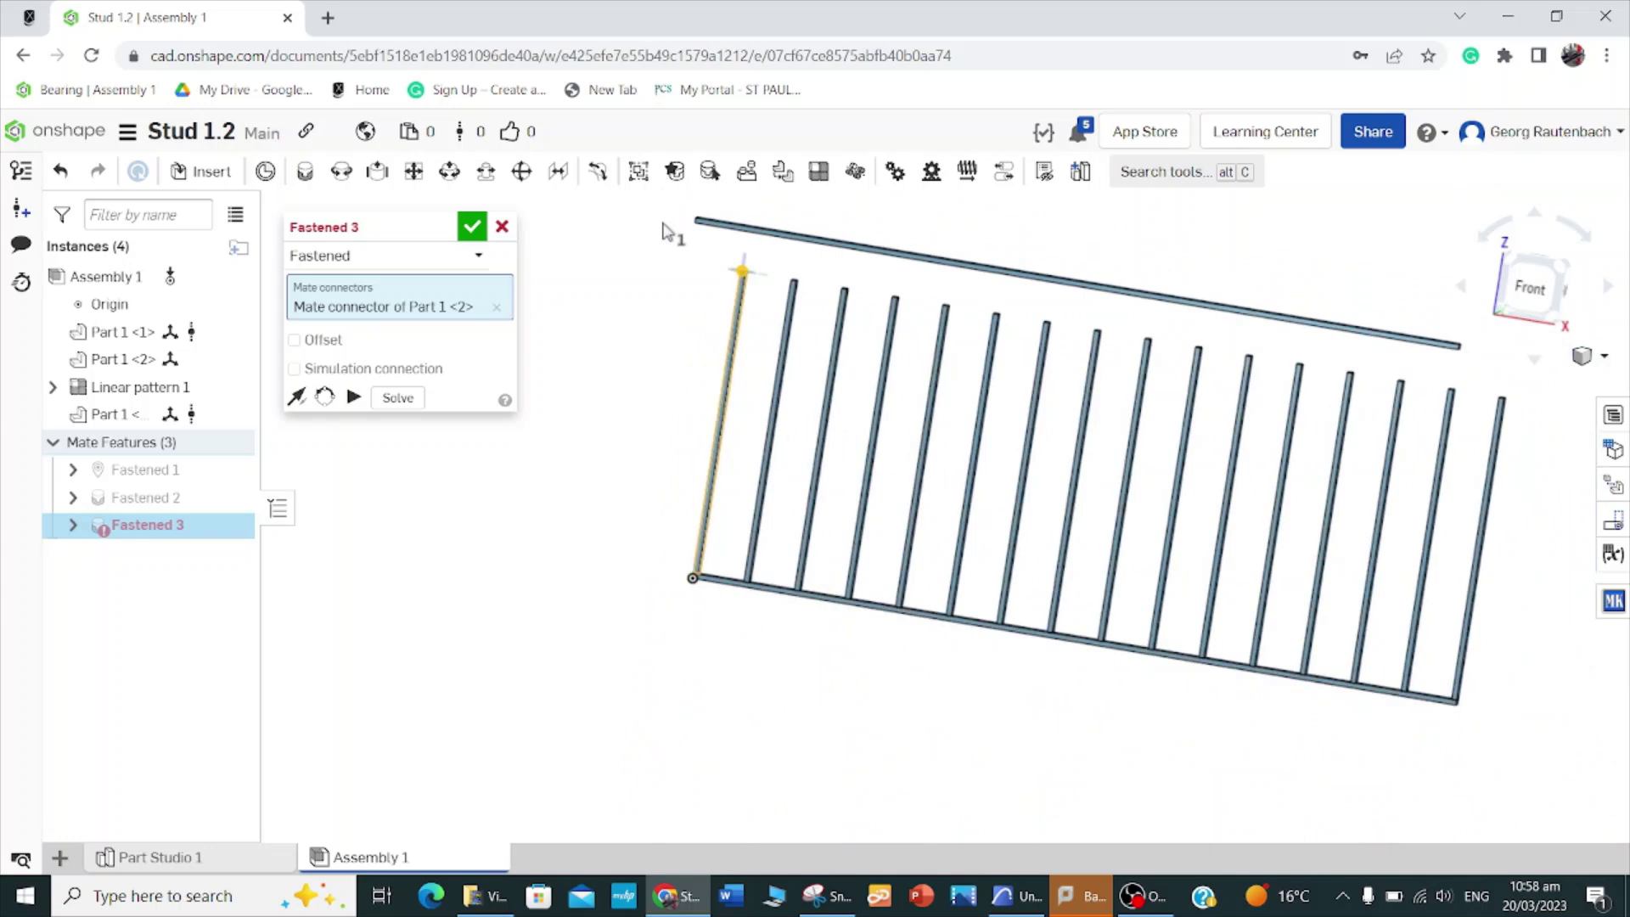
pyautogui.scroll(4, 666, 229)
pyautogui.scroll(2, 701, 244)
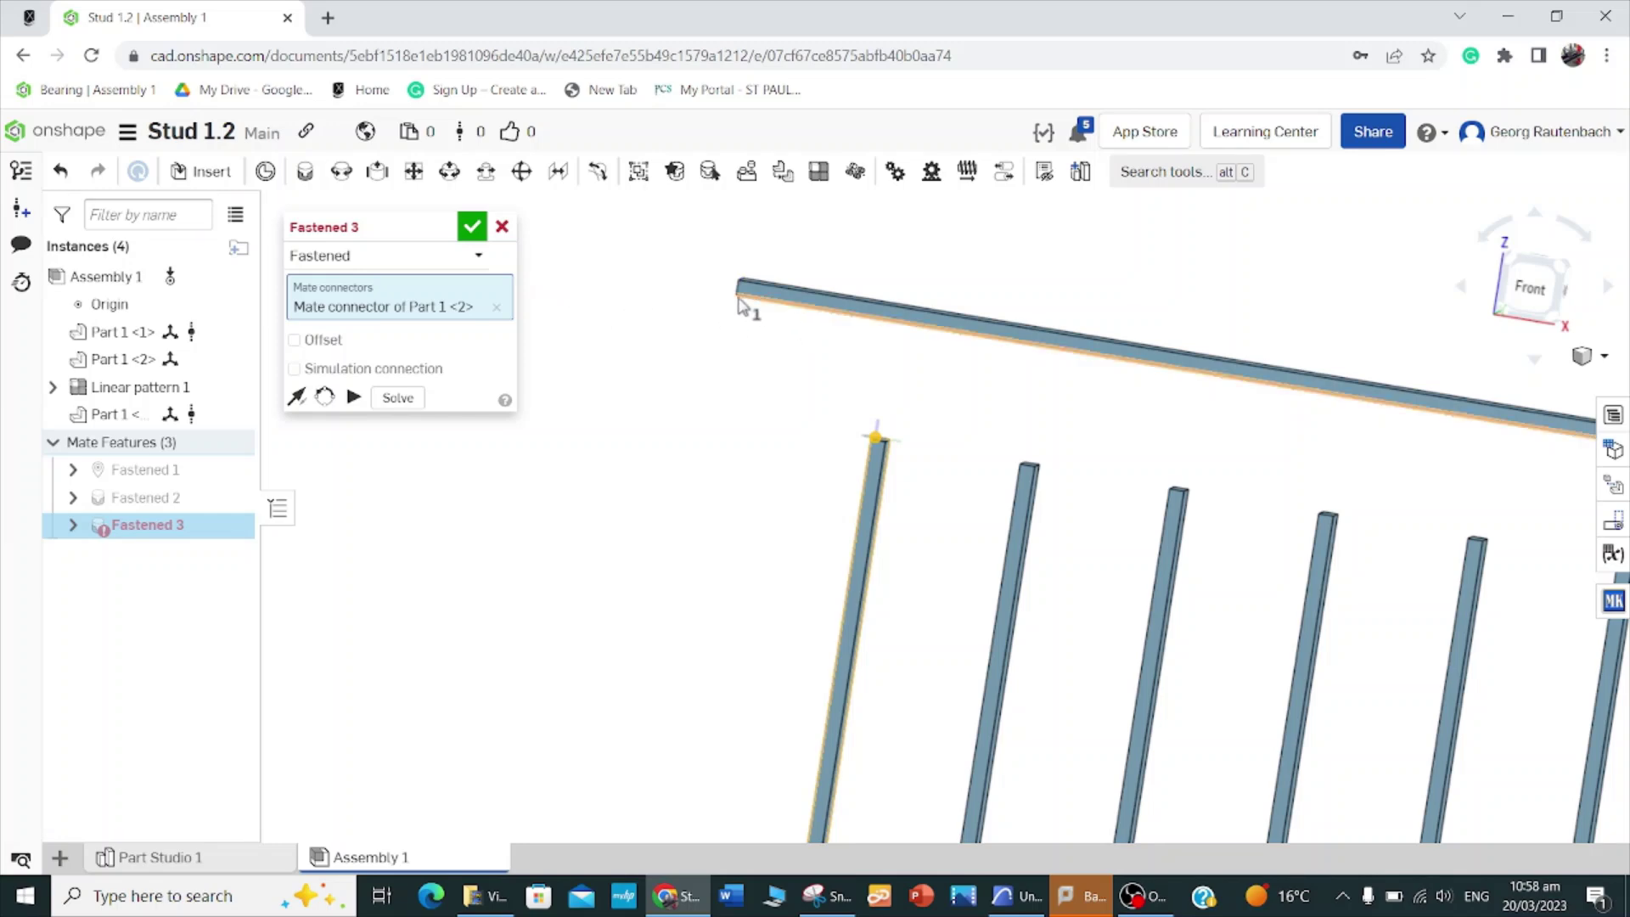
pyautogui.click(737, 296)
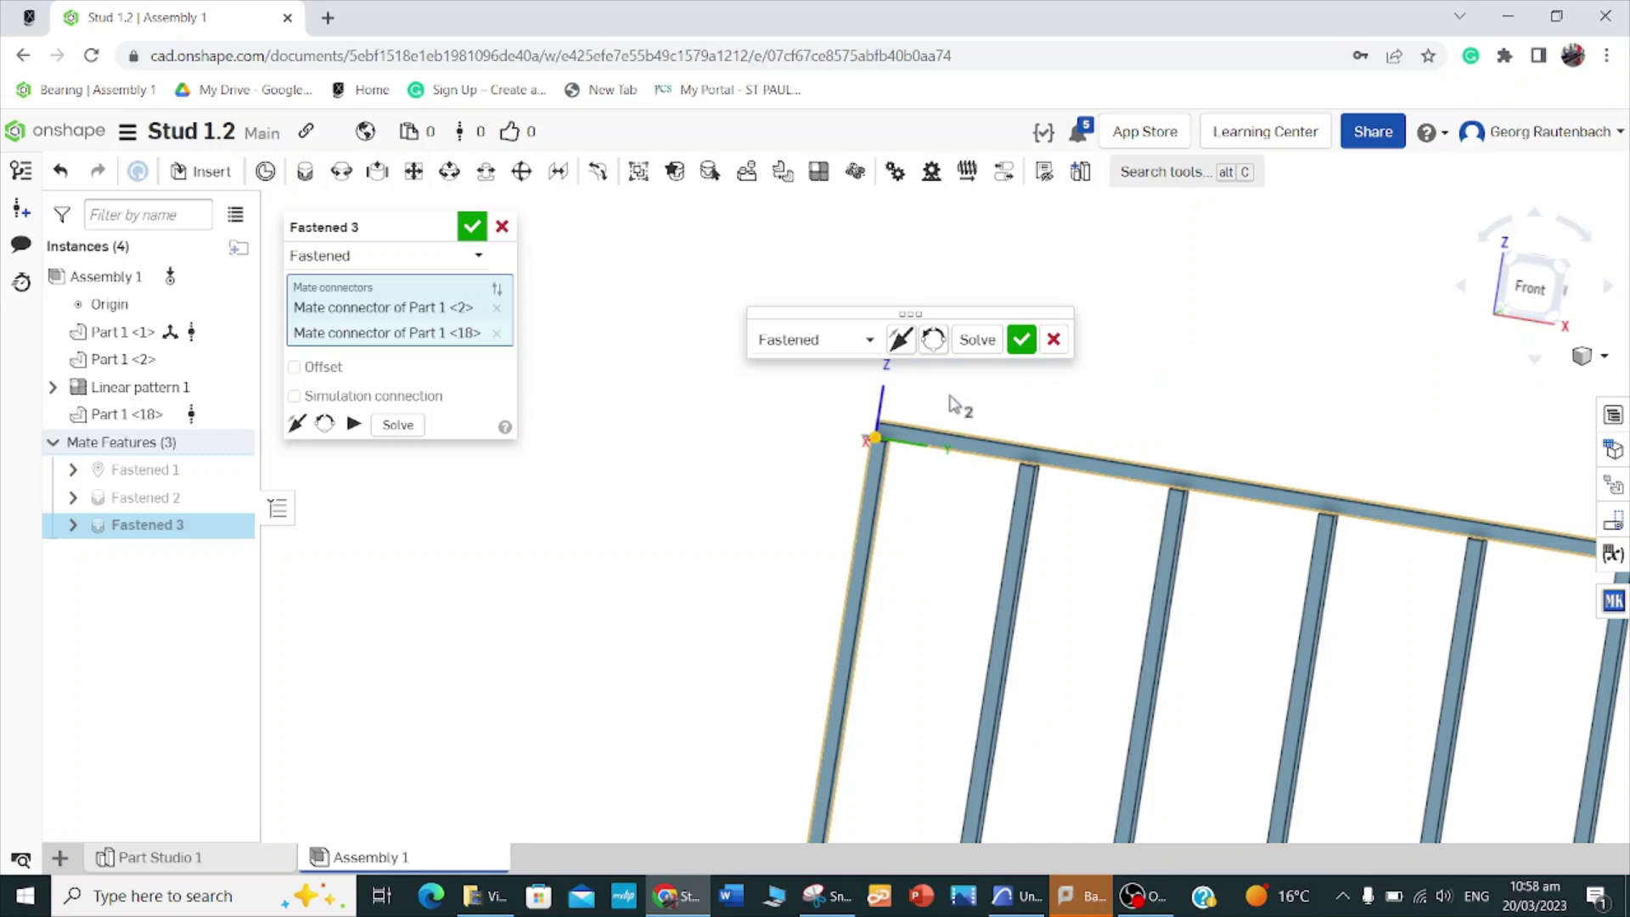
pyautogui.scroll(-5, 887, 399)
pyautogui.scroll(4, 879, 399)
pyautogui.scroll(6, 879, 399)
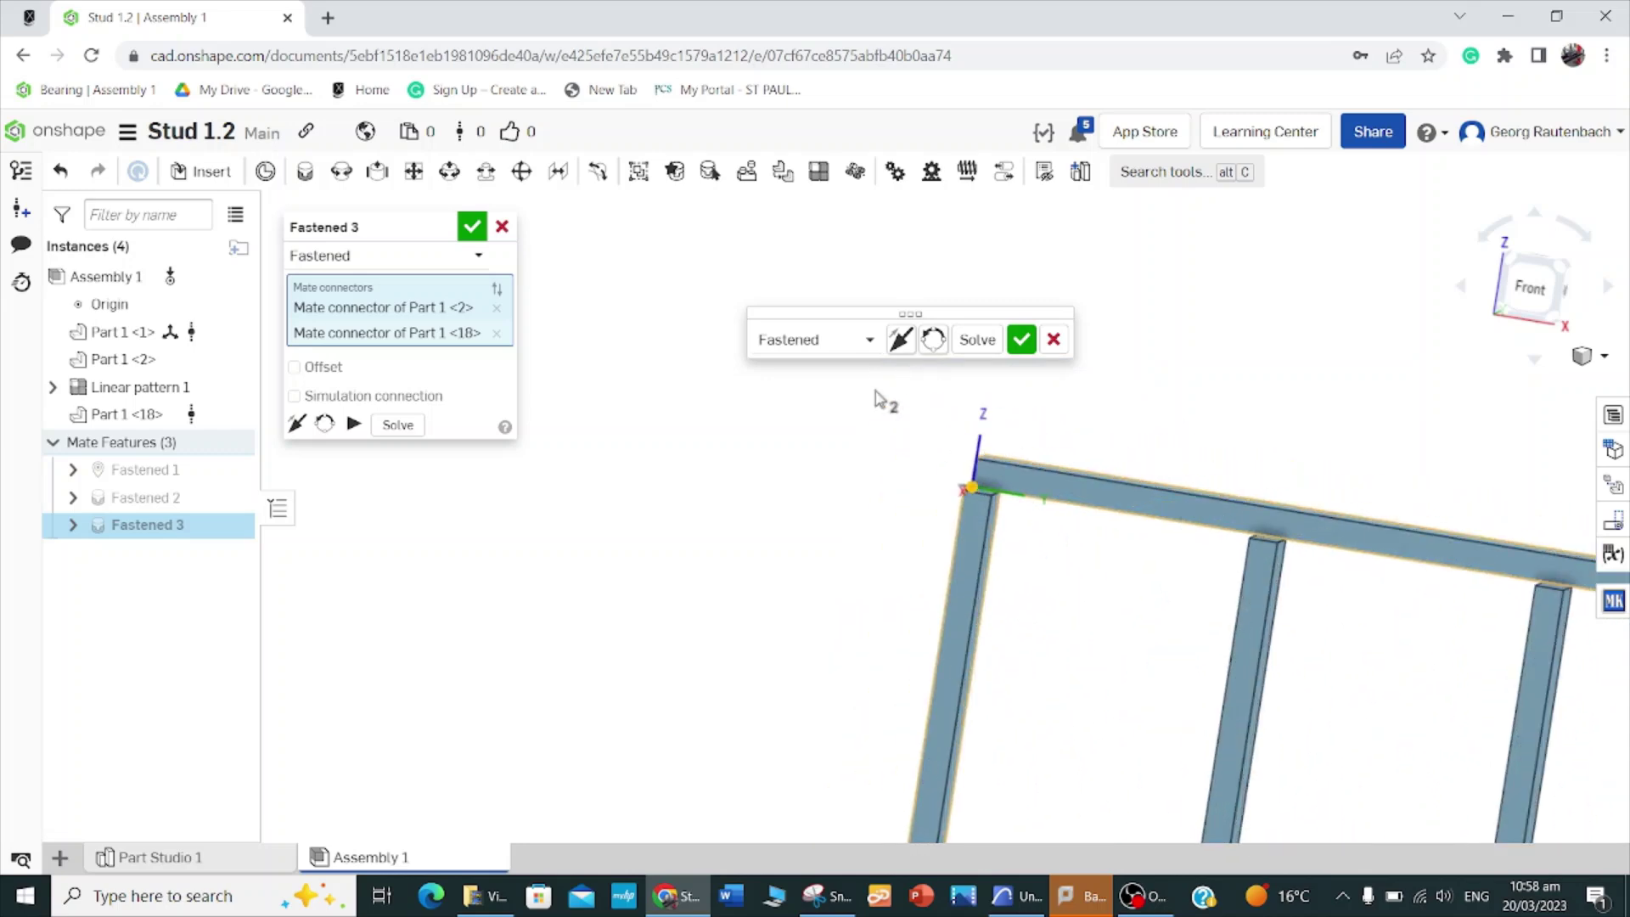
pyautogui.scroll(2, 1022, 497)
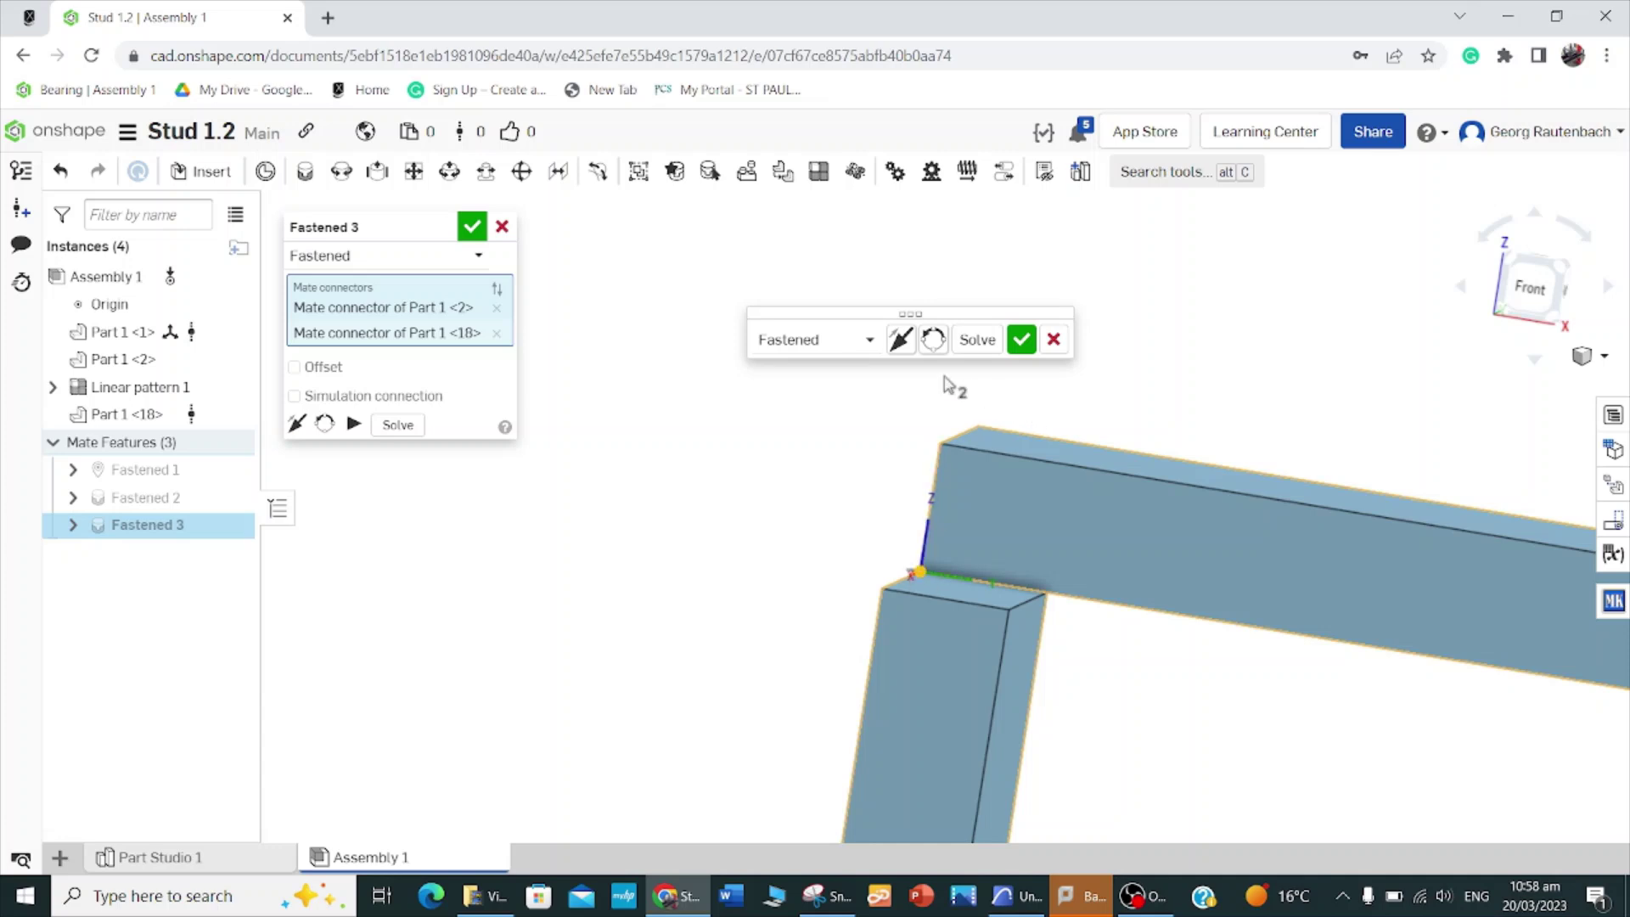
pyautogui.click(1053, 339)
pyautogui.scroll(-8, 1110, 431)
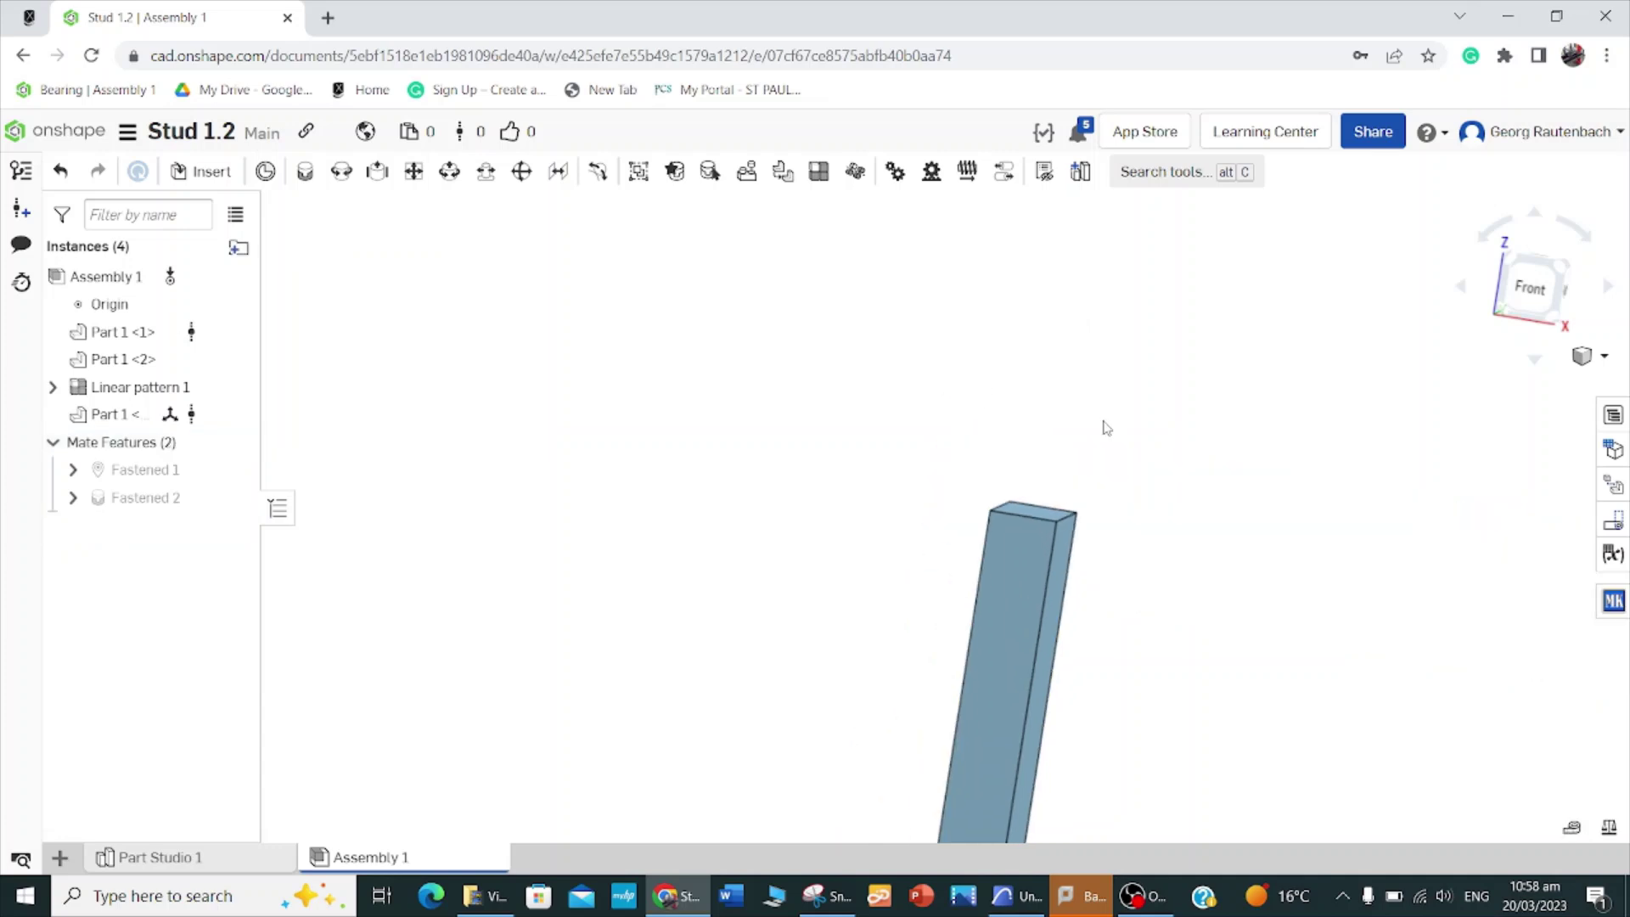
pyautogui.scroll(3, 1103, 425)
pyautogui.scroll(1, 1011, 345)
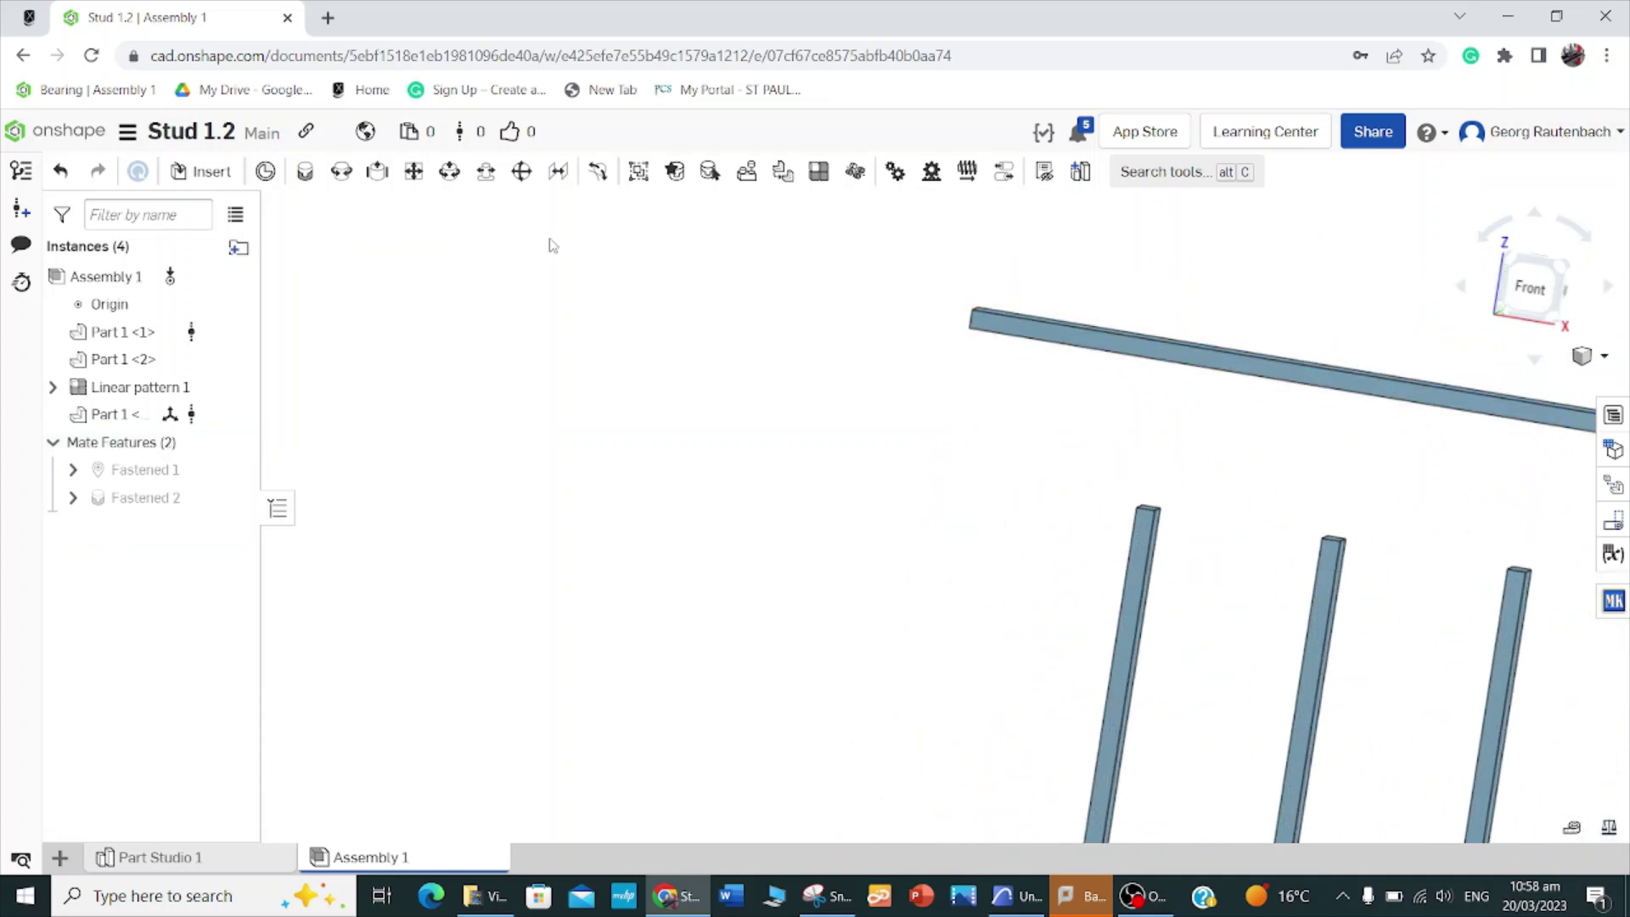
# Step: Fasten the top plate's left-end connector to the first stud's top corner, then switch to OBS
pyautogui.click(304, 170)
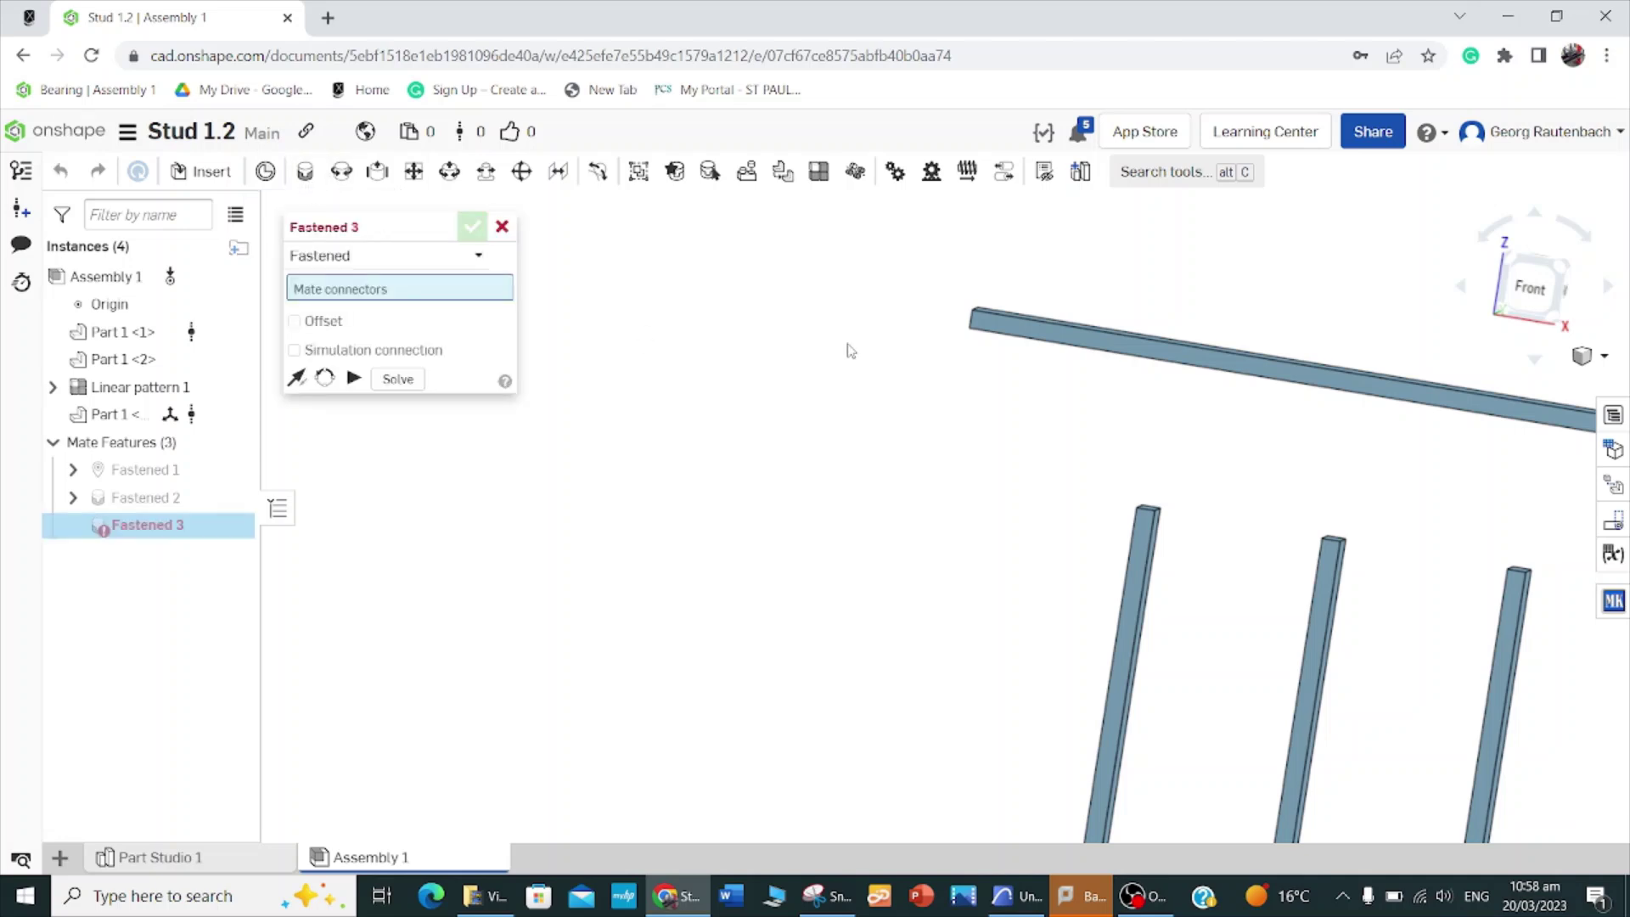
pyautogui.click(972, 331)
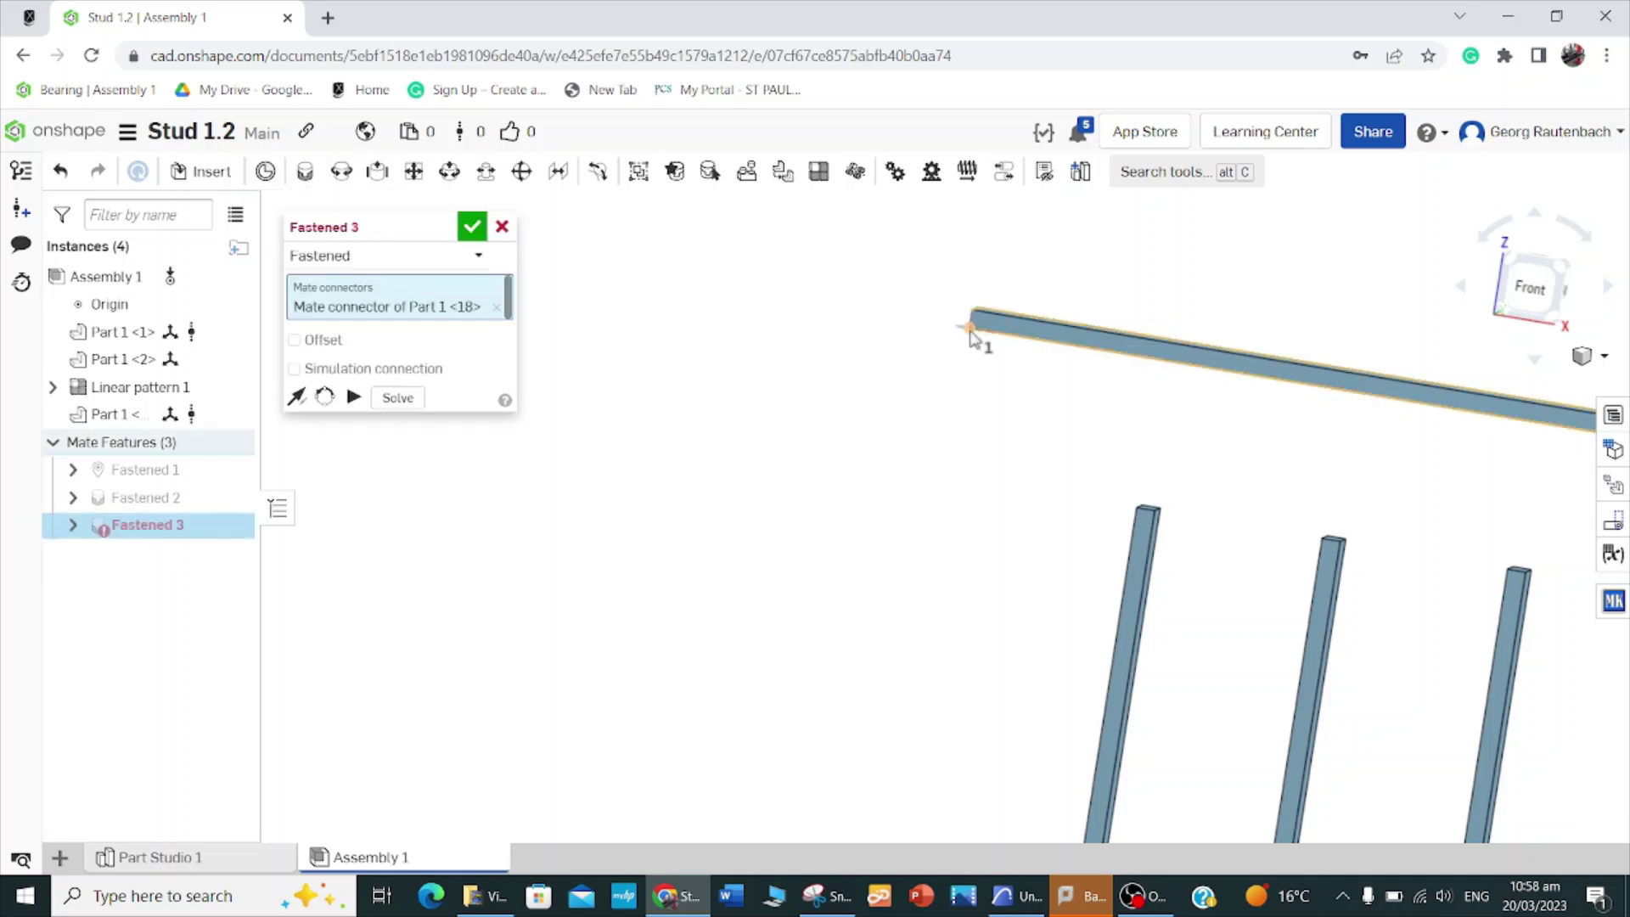
pyautogui.click(1140, 507)
pyautogui.scroll(3, 1430, 580)
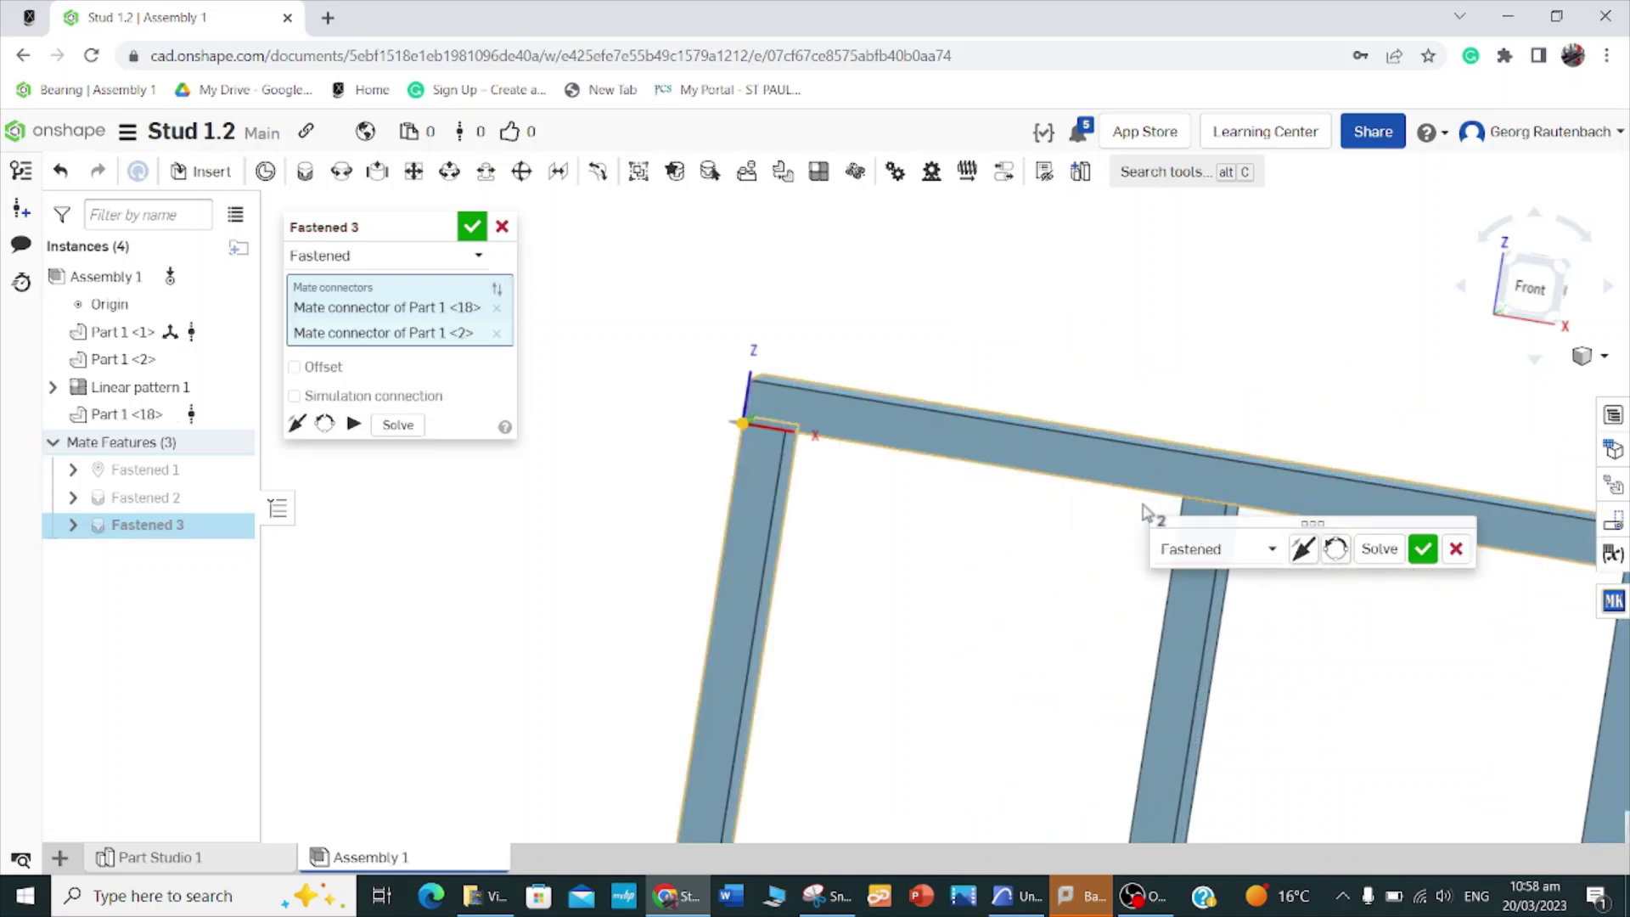
pyautogui.scroll(2, 964, 510)
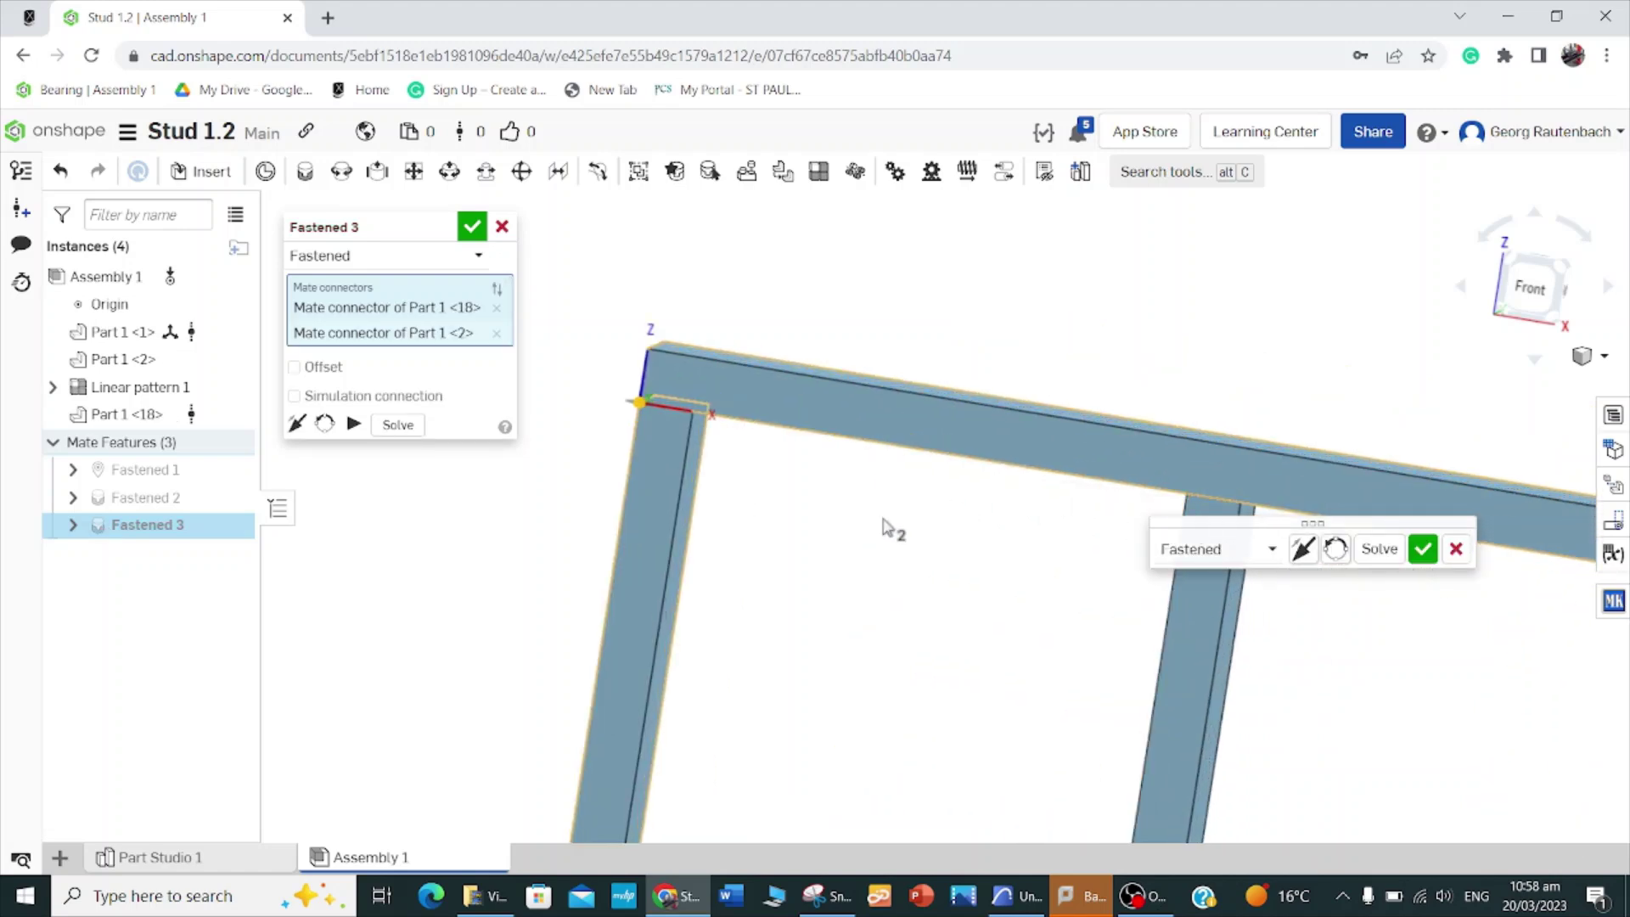
pyautogui.click(1423, 548)
pyautogui.scroll(-2, 985, 581)
pyautogui.scroll(-2, 985, 580)
pyautogui.scroll(-2, 1152, 436)
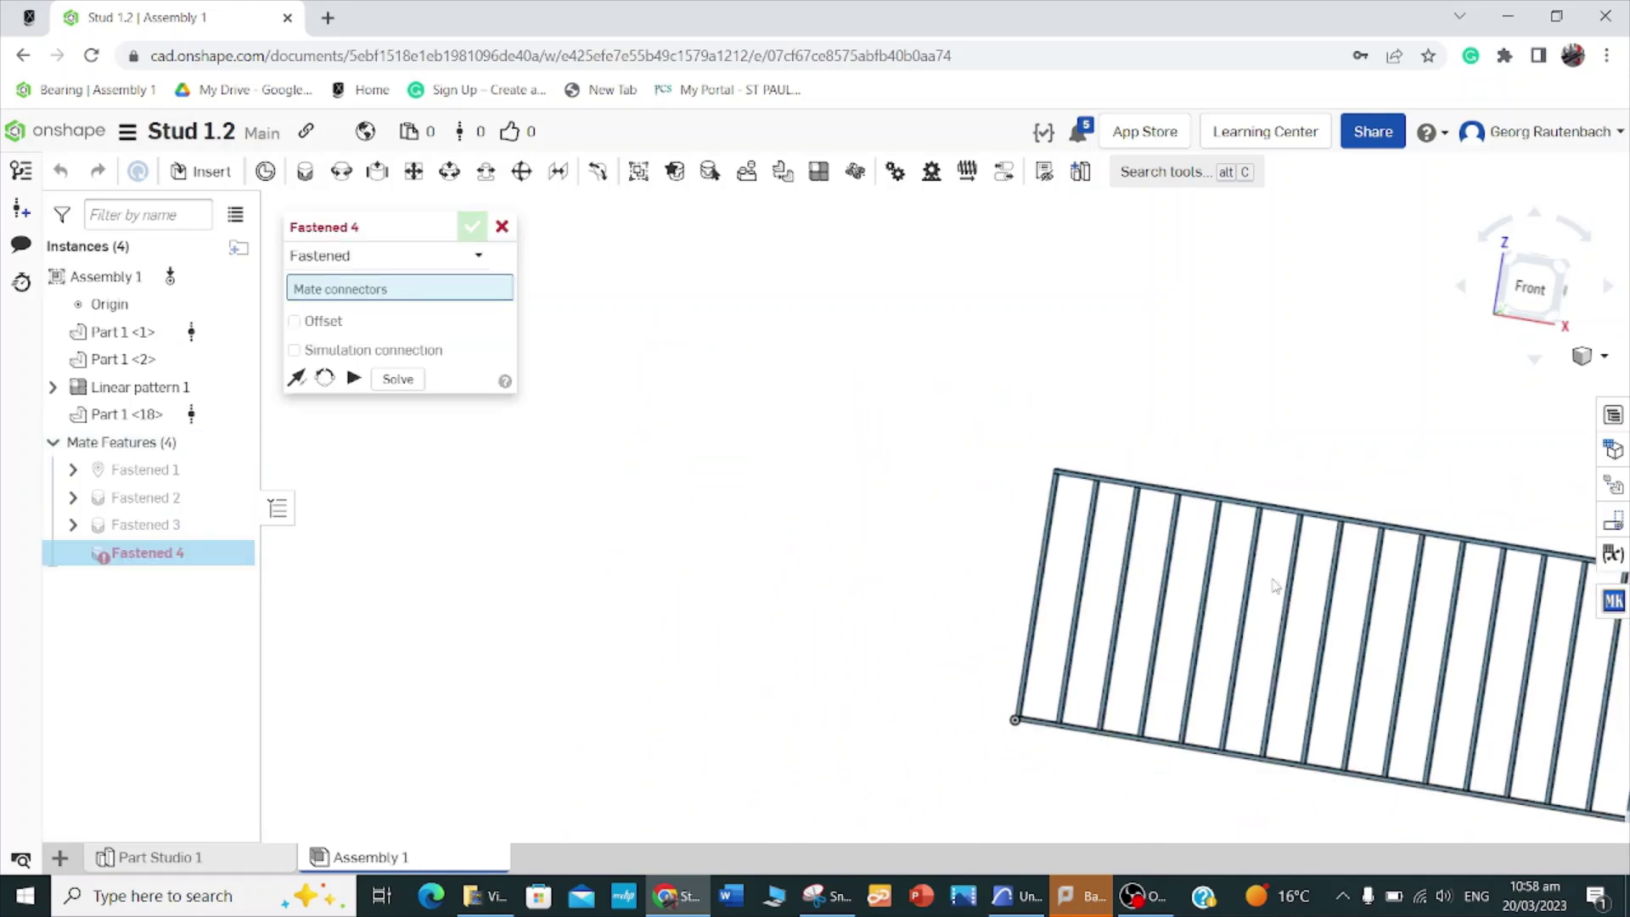
pyautogui.scroll(-2, 1425, 556)
pyautogui.scroll(5, 1424, 556)
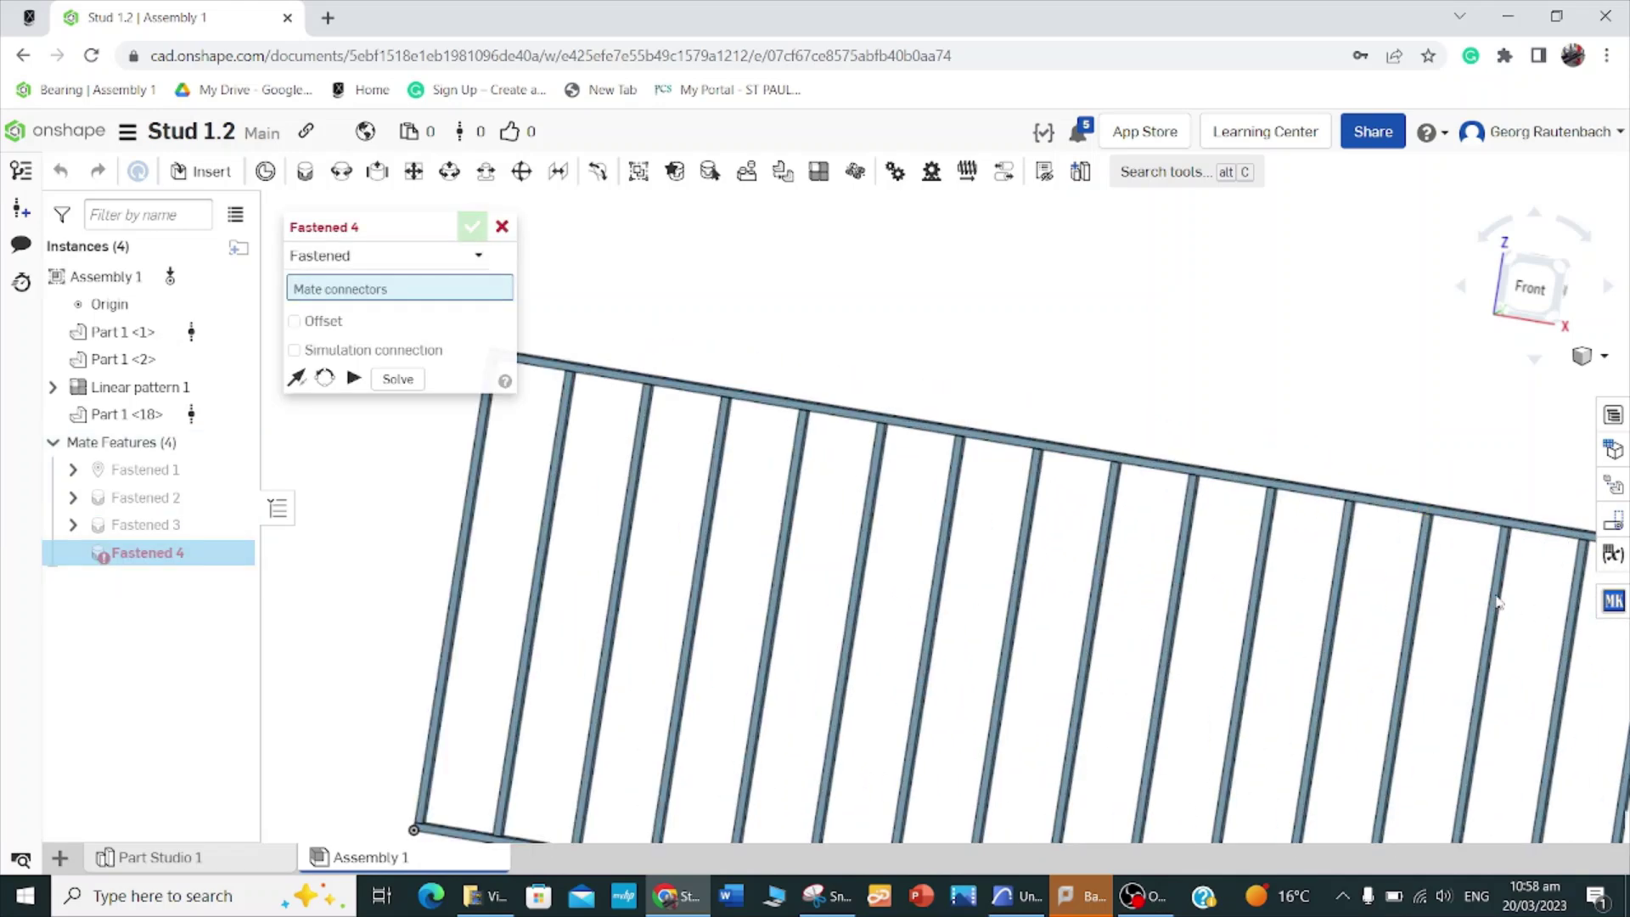
pyautogui.scroll(-2, 1555, 643)
pyautogui.scroll(6, 1584, 693)
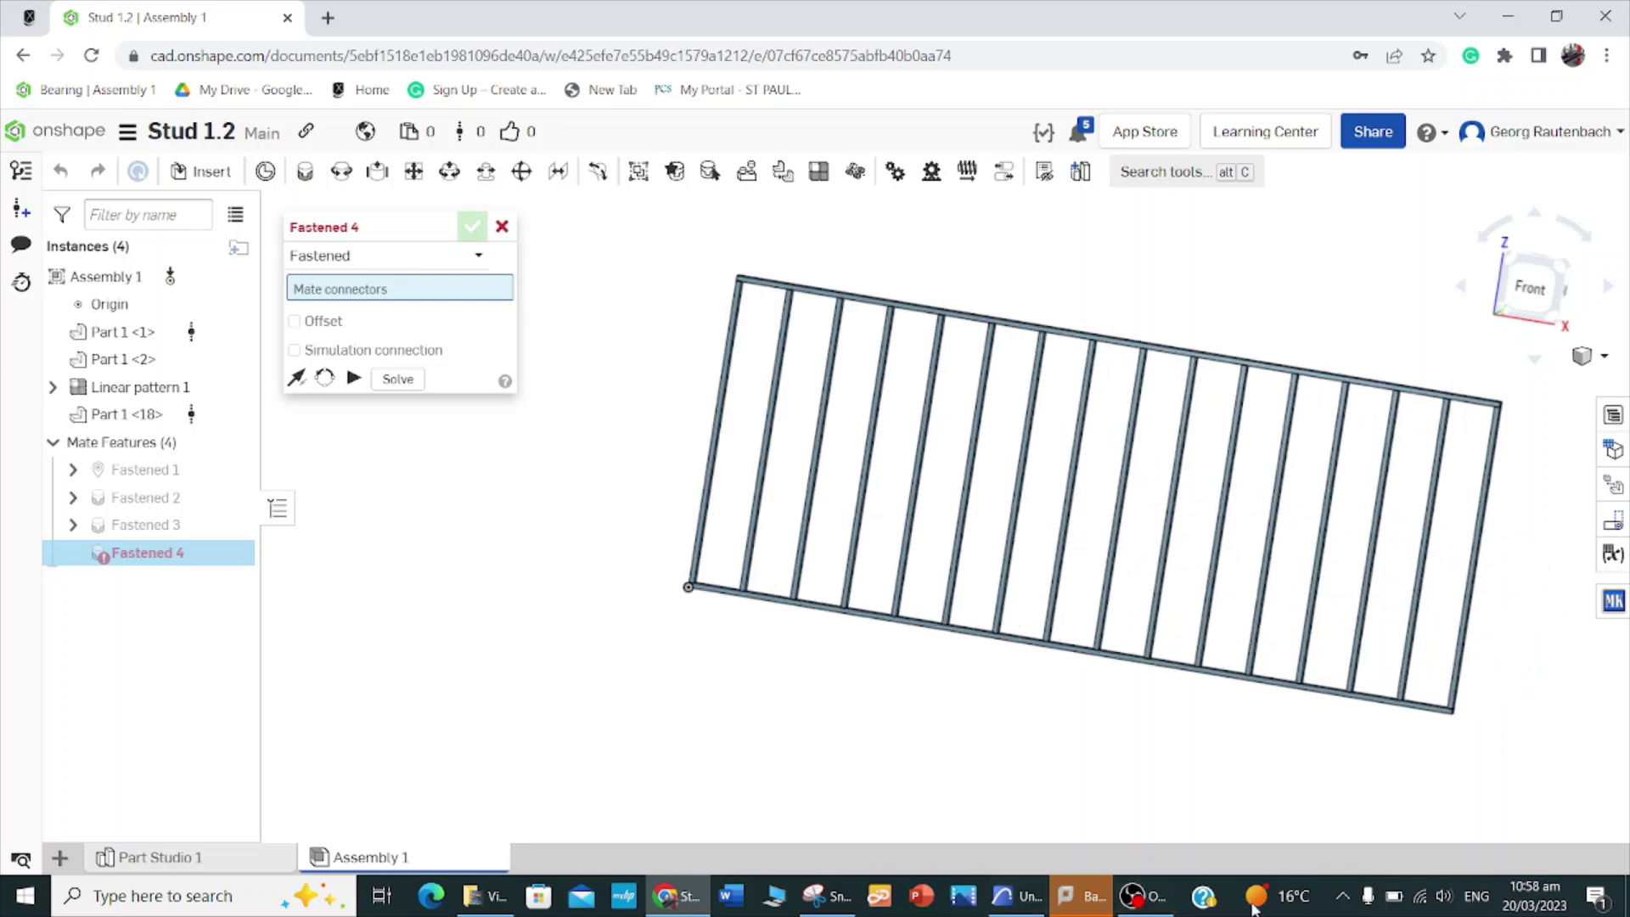
pyautogui.click(1143, 900)
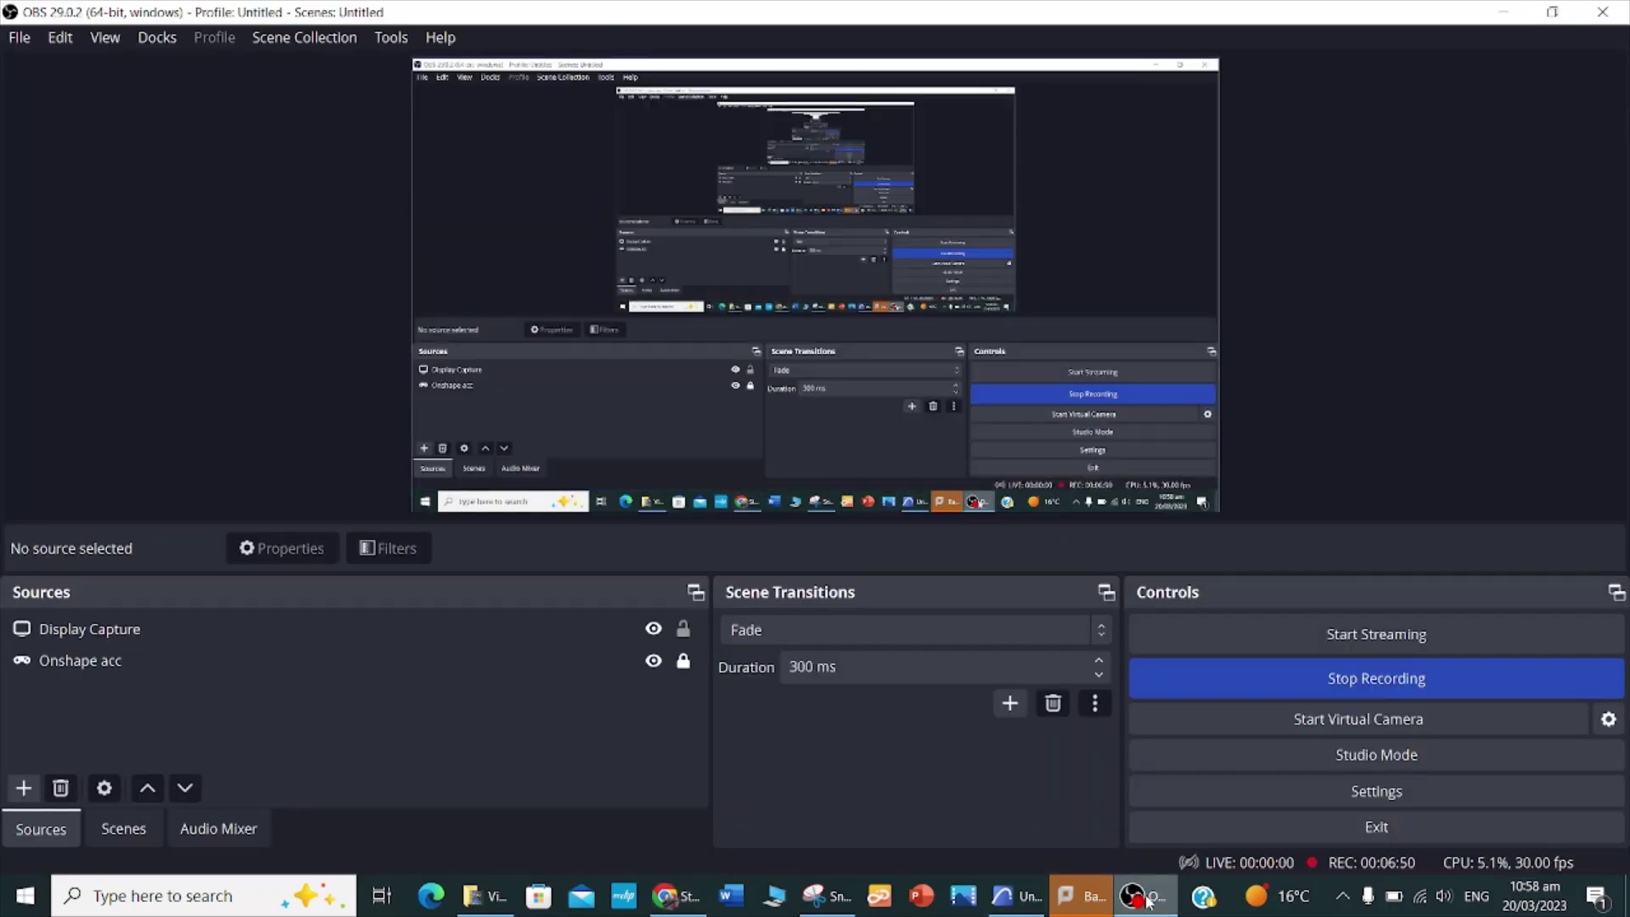